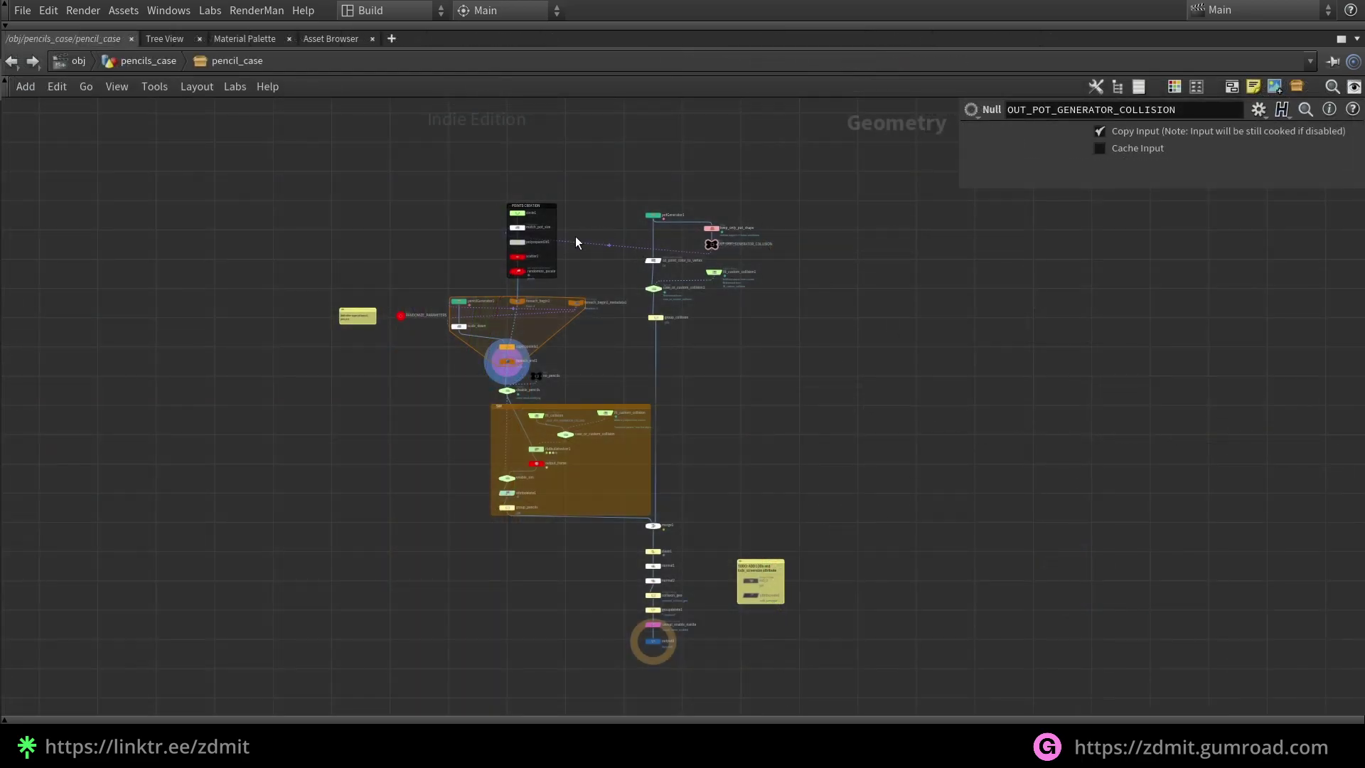
Step: Examine the pot generator and collision branch of the pencil_case network by selecting its nodes
{"action": "scroll", "coordinate": [575, 242], "scroll_direction": "up", "scroll_amount": 5}
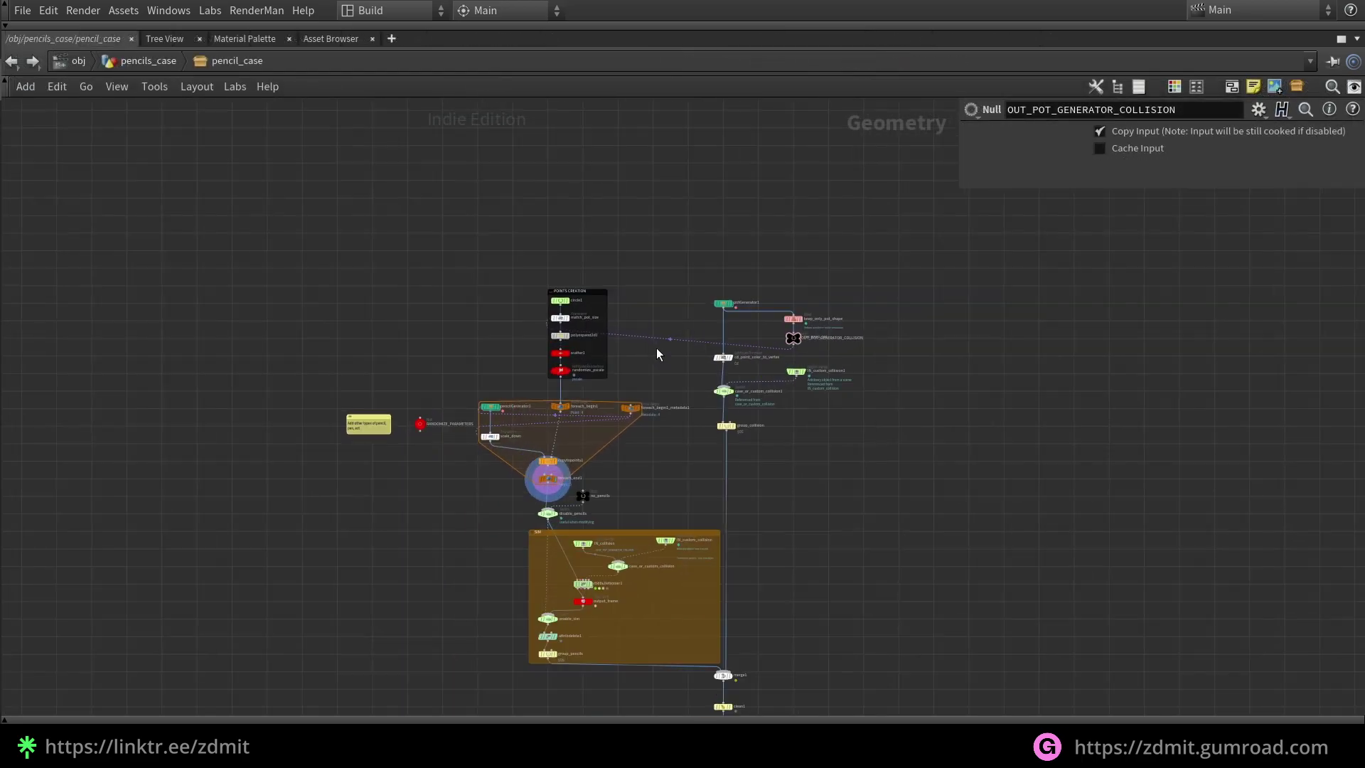
{"action": "scroll", "coordinate": [578, 283], "scroll_direction": "down", "scroll_amount": 3}
{"action": "left_click_drag", "start_coordinate": [607, 170], "coordinate": [1032, 501]}
{"action": "scroll", "coordinate": [754, 301], "scroll_direction": "up", "scroll_amount": 2}
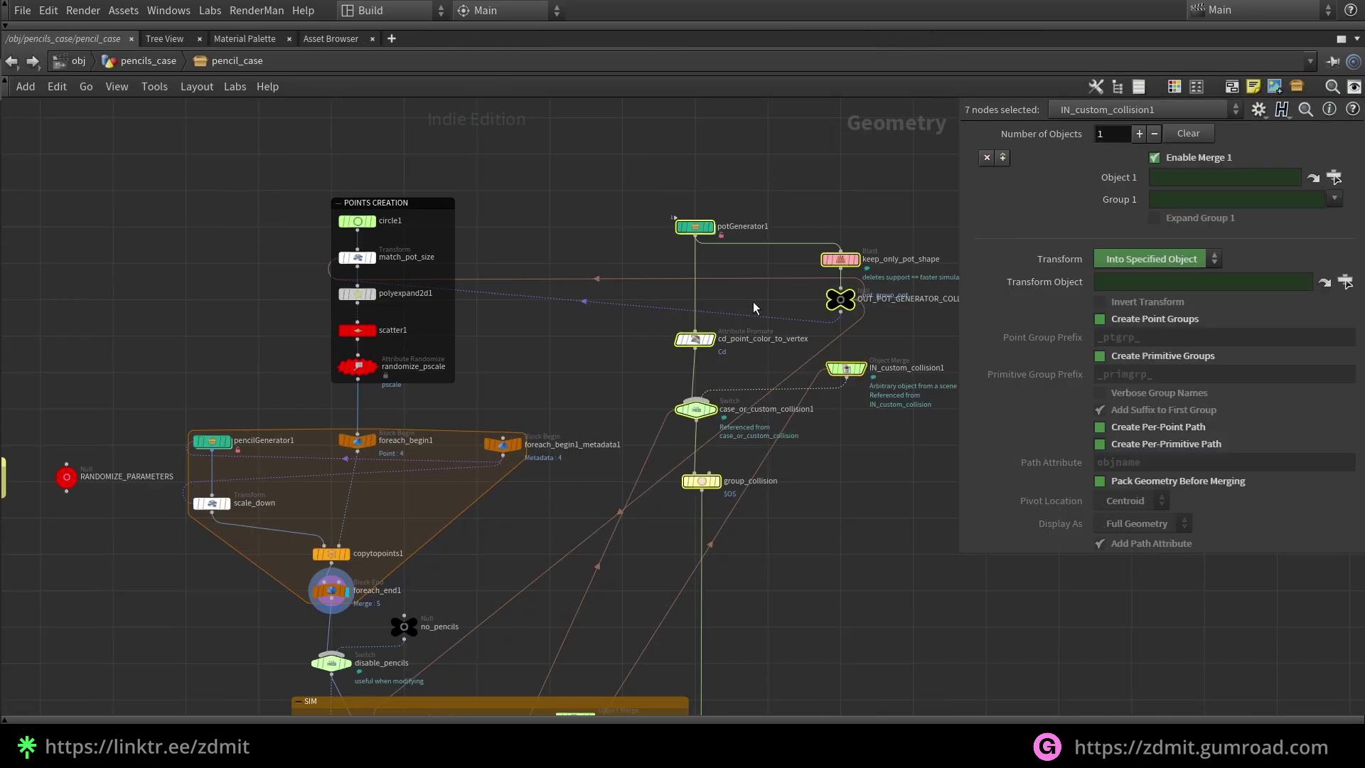
Step: Examine the points-creation group and the for-each pencil loop by selecting their nodes
{"action": "scroll", "coordinate": [565, 303], "scroll_direction": "down", "scroll_amount": 3}
{"action": "left_click_drag", "start_coordinate": [396, 124], "coordinate": [688, 327]}
{"action": "scroll", "coordinate": [566, 382], "scroll_direction": "up", "scroll_amount": 2}
{"action": "left_click_drag", "start_coordinate": [804, 139], "coordinate": [893, 194]}
{"action": "middle_click_drag", "start_coordinate": [678, 292], "coordinate": [780, 229]}
{"action": "mouse_move", "coordinate": [512, 243]}
{"action": "left_mouse_down"}
{"action": "mouse_move", "coordinate": [638, 315]}
{"action": "mouse_move", "coordinate": [594, 285]}
{"action": "left_mouse_up"}
{"action": "scroll", "coordinate": [537, 265], "scroll_direction": "up", "scroll_amount": 2}
{"action": "scroll", "coordinate": [502, 386], "scroll_direction": "down", "scroll_amount": 3}
{"action": "left_click_drag", "start_coordinate": [469, 265], "coordinate": [839, 503]}
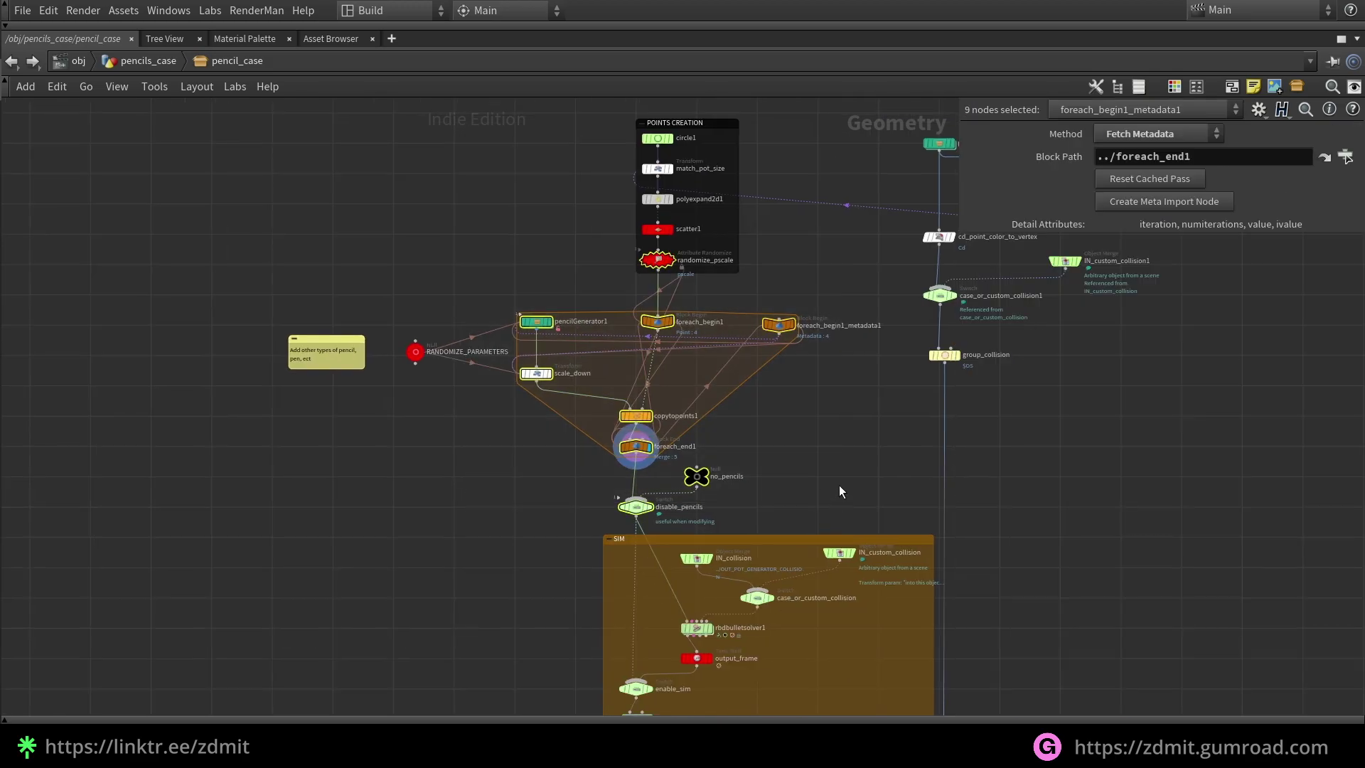
Step: Examine the SIM block and the nodes leading to the final output, and restore the split pane layout
{"action": "scroll", "coordinate": [839, 485], "scroll_direction": "down", "scroll_amount": 2}
{"action": "middle_click_drag", "start_coordinate": [839, 485], "coordinate": [606, 326]}
{"action": "left_click_drag", "start_coordinate": [386, 384], "coordinate": [715, 551]}
{"action": "scroll", "coordinate": [796, 546], "scroll_direction": "up", "scroll_amount": 2}
{"action": "left_click_drag", "start_coordinate": [678, 706], "coordinate": [505, 428]}
{"action": "key", "text": "ctrl+b"}
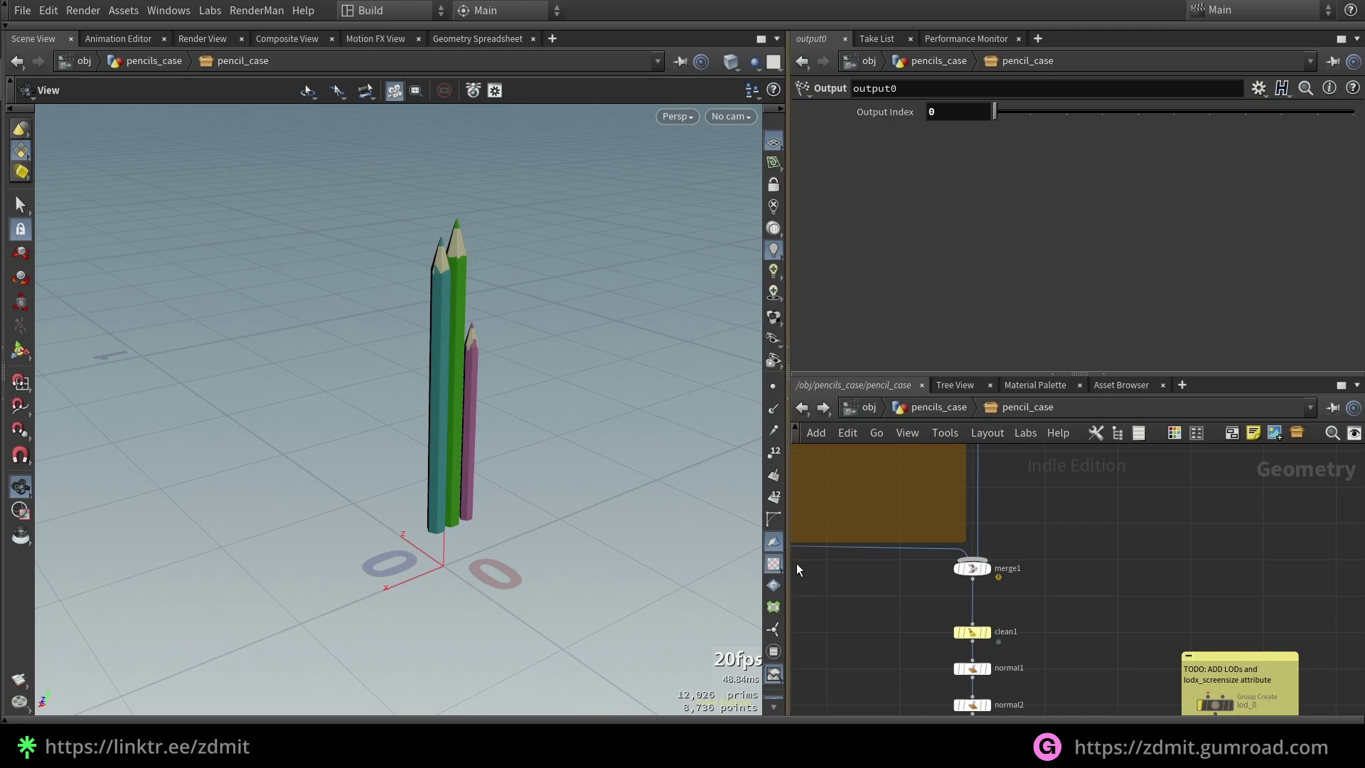
Step: Go inside the potGenerator1 node and focus on its POT node group
{"action": "key", "text": "u"}
{"action": "mouse_move", "coordinate": [1166, 249]}
{"action": "left_mouse_down"}
{"action": "mouse_move", "coordinate": [948, 254]}
{"action": "mouse_move", "coordinate": [1103, 263]}
{"action": "mouse_move", "coordinate": [1192, 249]}
{"action": "mouse_move", "coordinate": [739, 259]}
{"action": "mouse_move", "coordinate": [1032, 275]}
{"action": "mouse_move", "coordinate": [944, 245]}
{"action": "mouse_move", "coordinate": [1094, 266]}
{"action": "left_mouse_up"}
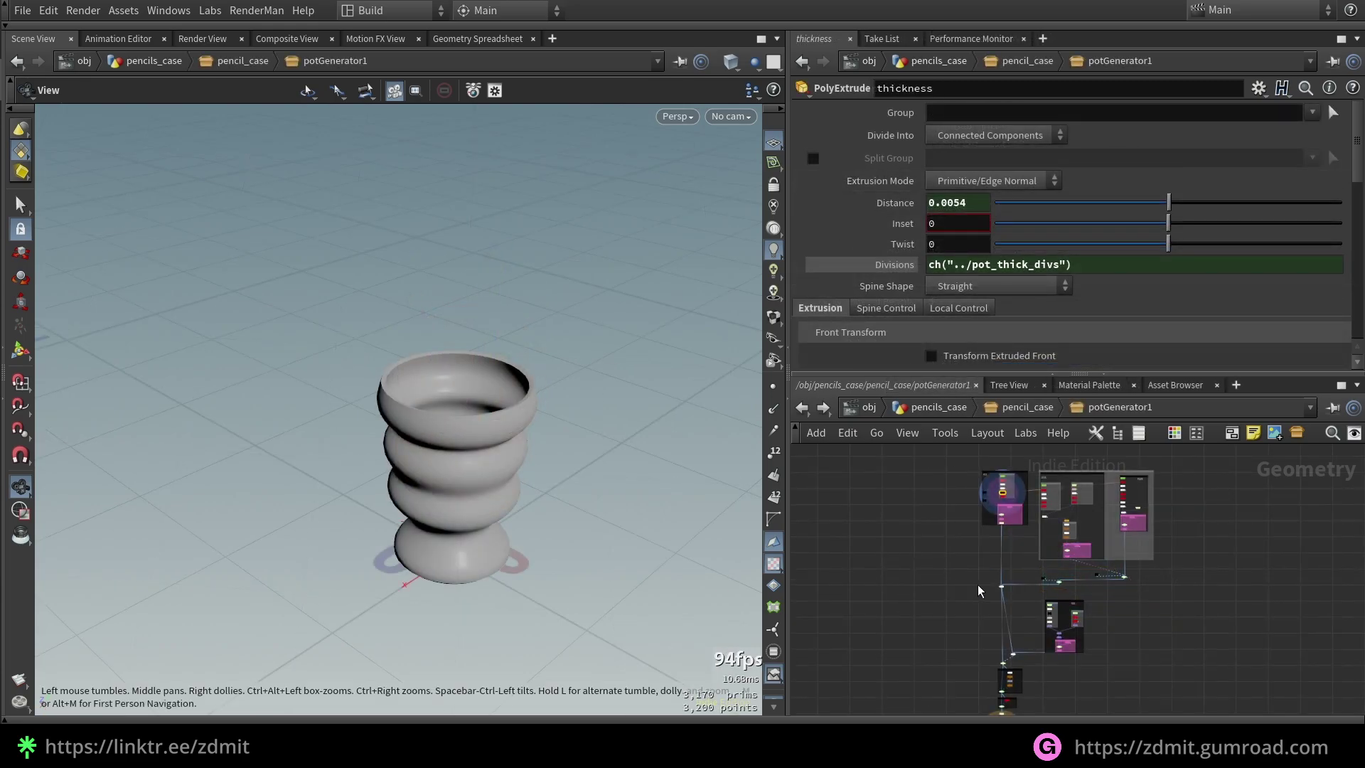
{"action": "middle_click_drag", "start_coordinate": [979, 590], "coordinate": [955, 661]}
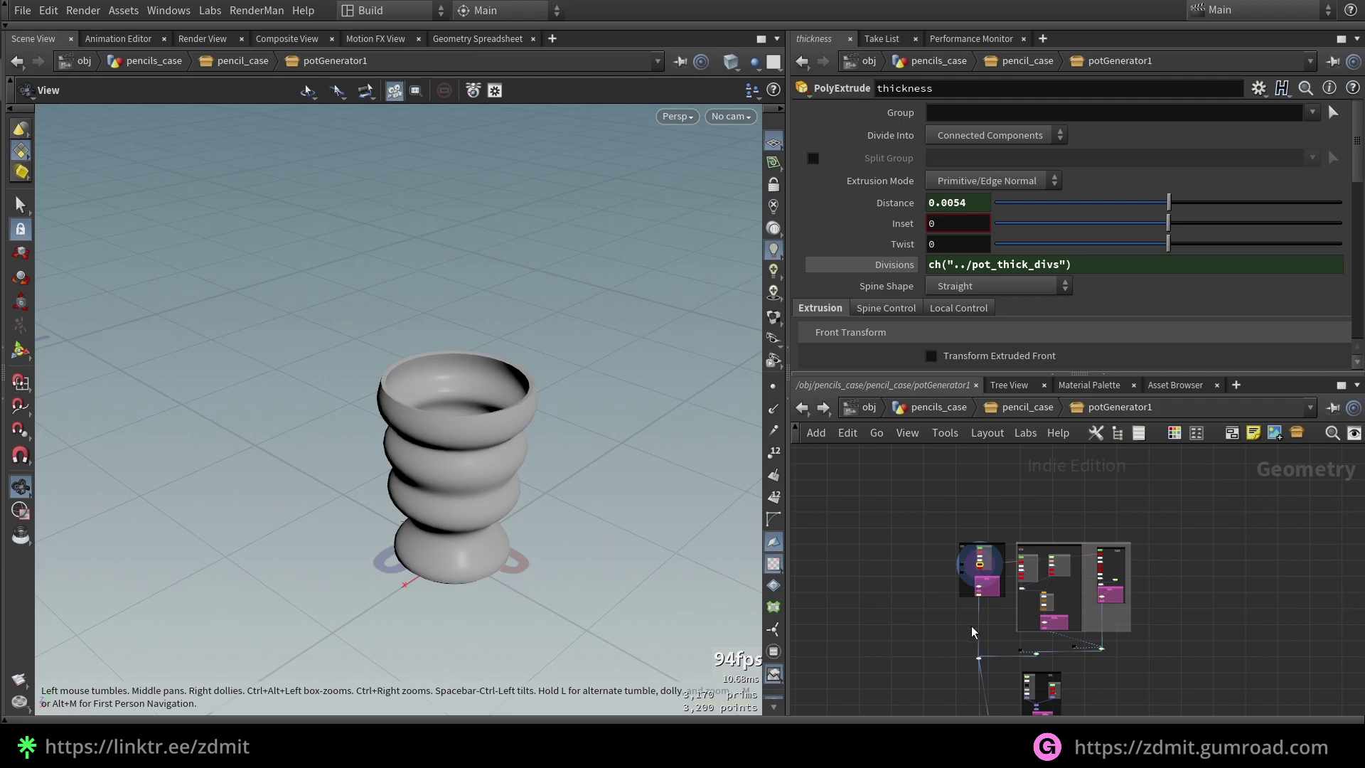
{"action": "scroll", "coordinate": [974, 590], "scroll_direction": "up", "scroll_amount": 5}
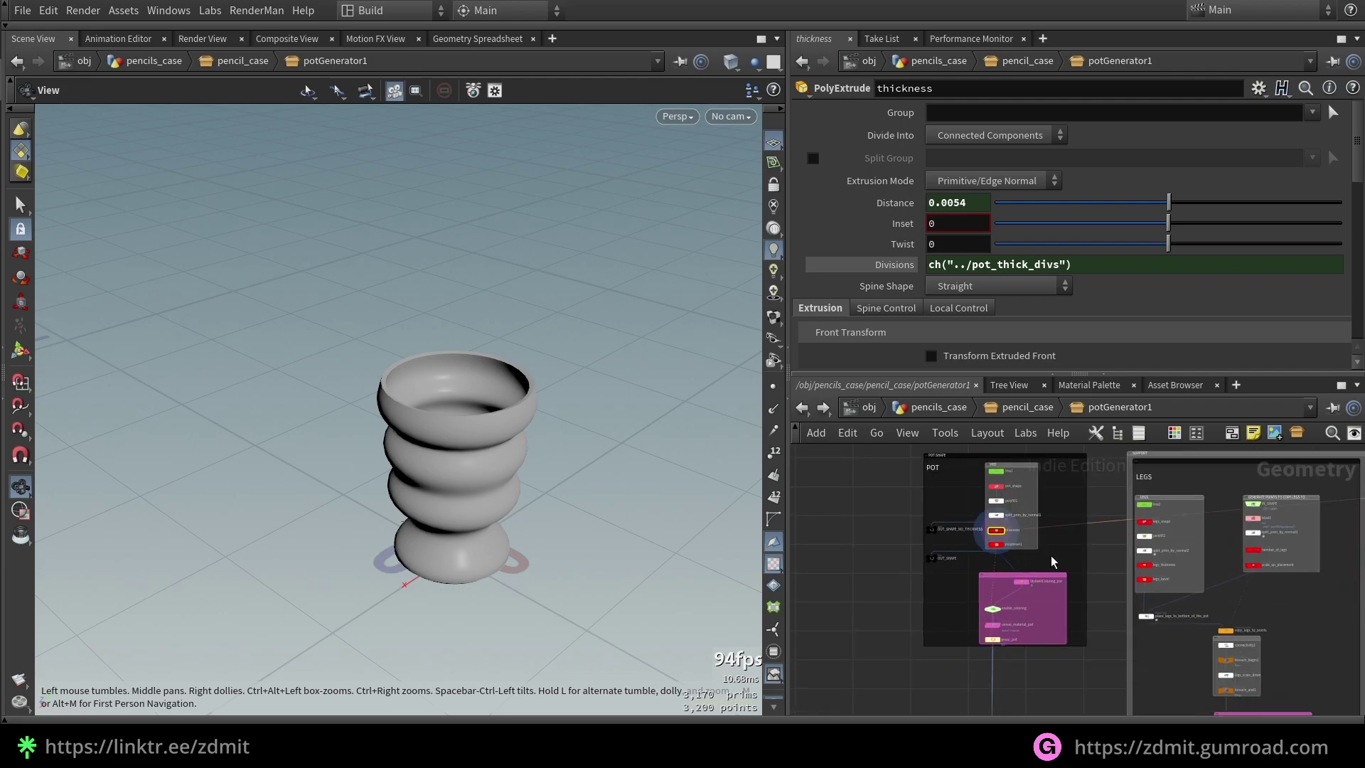
{"action": "scroll", "coordinate": [1041, 541], "scroll_direction": "up", "scroll_amount": 4}
{"action": "middle_click_drag", "start_coordinate": [1040, 542], "coordinate": [1068, 627]}
{"action": "scroll", "coordinate": [902, 450], "scroll_direction": "up", "scroll_amount": 3}
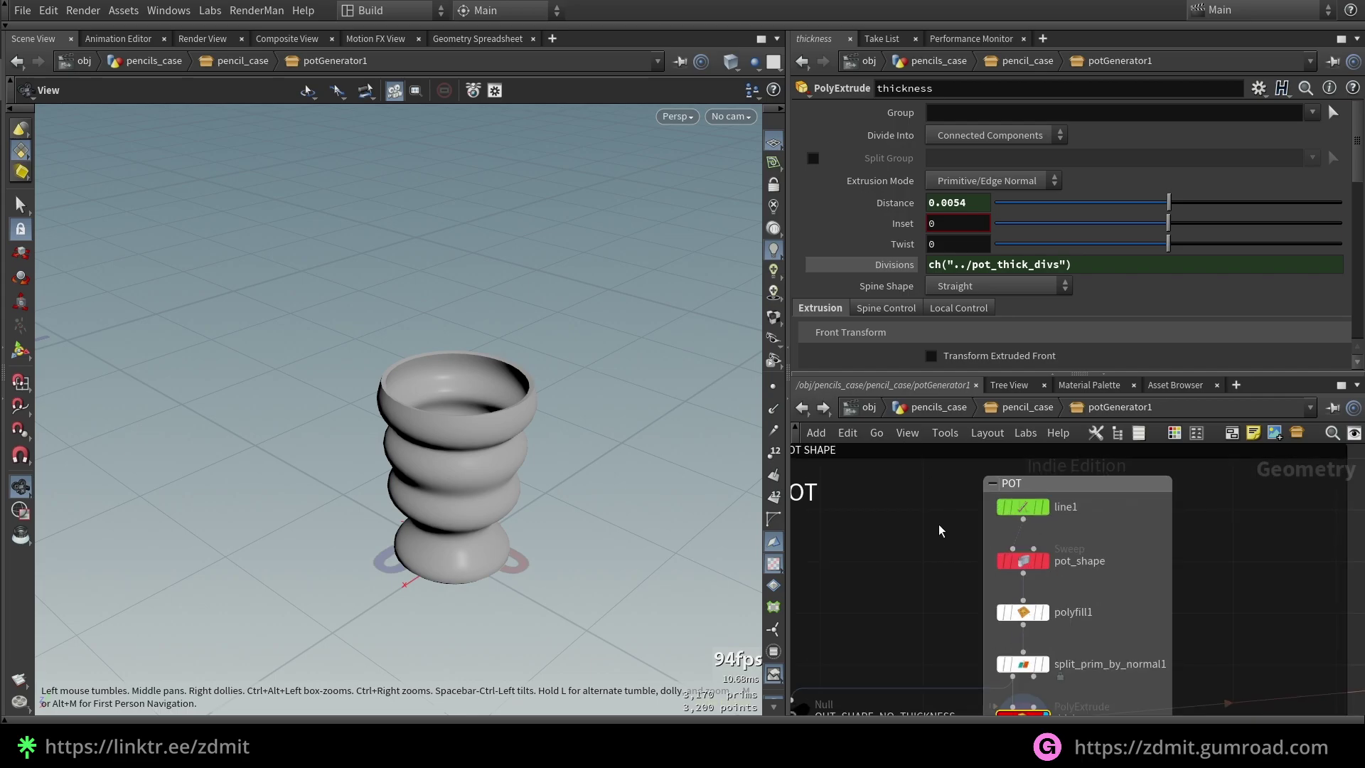
Step: Display the pot_shape sweep and examine its scale ramp along the curve
{"action": "left_click", "coordinate": [1072, 516]}
{"action": "left_click", "coordinate": [1076, 572]}
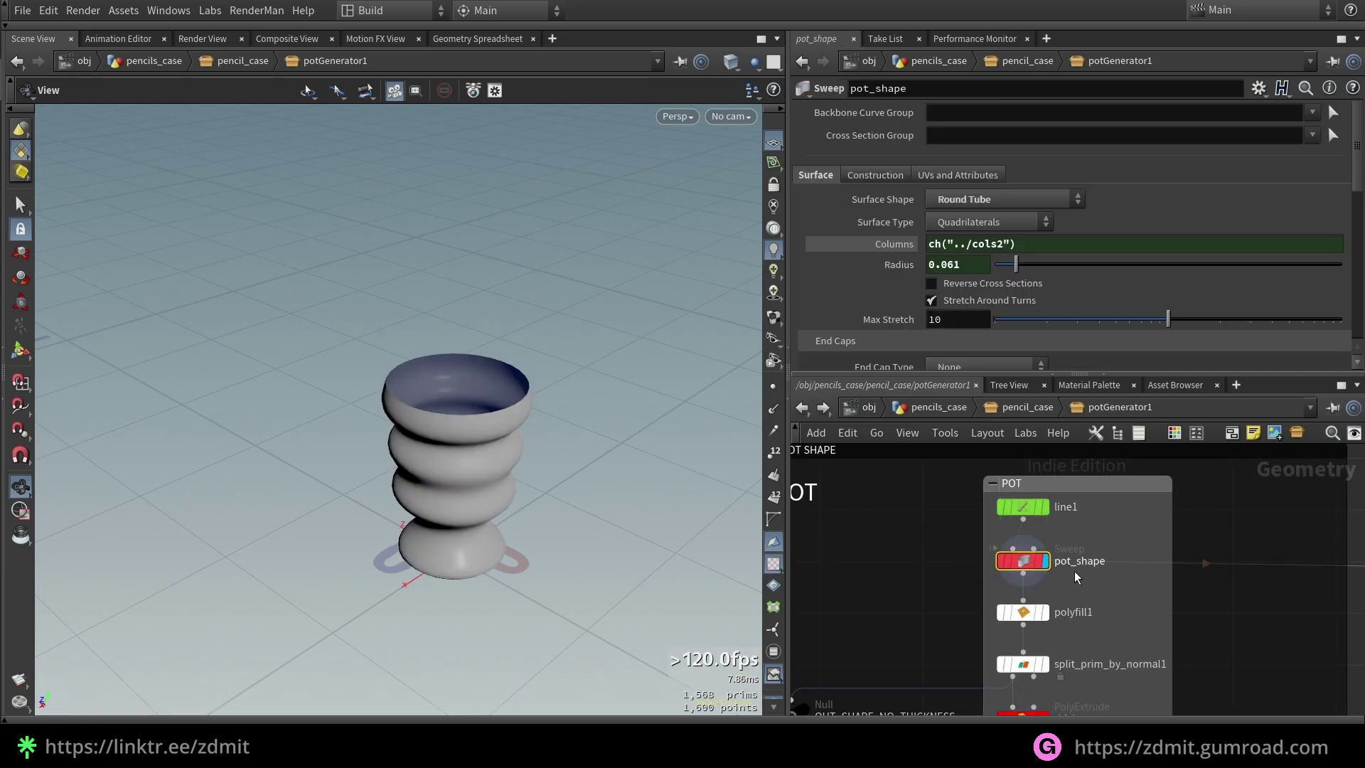
{"action": "scroll", "coordinate": [897, 211], "scroll_direction": "down", "scroll_amount": 5}
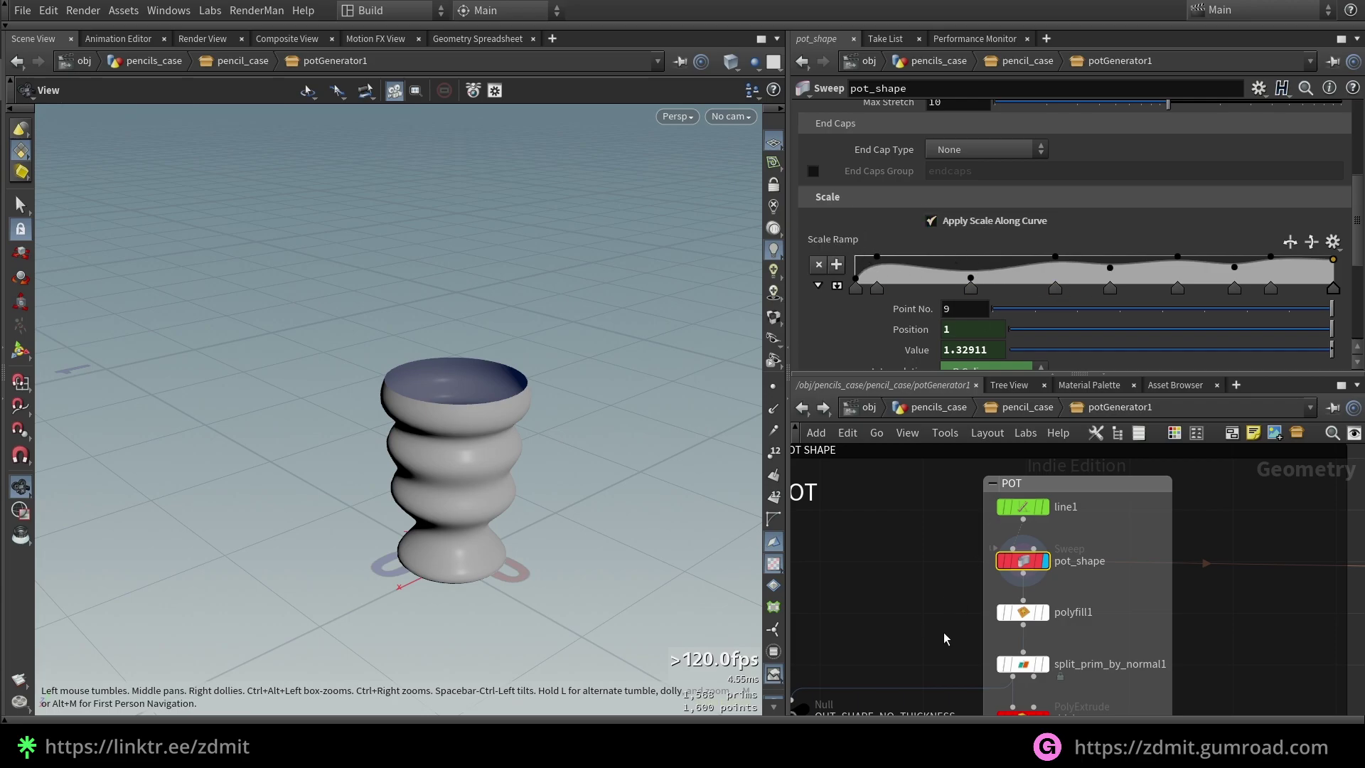
Step: Display polyfill1 and split_prim_by_normal1 in turn to inspect how the pot's top is capped and opened
{"action": "left_click", "coordinate": [1045, 612]}
{"action": "mouse_move", "coordinate": [498, 522]}
{"action": "left_mouse_down"}
{"action": "mouse_move", "coordinate": [512, 381]}
{"action": "mouse_move", "coordinate": [484, 519]}
{"action": "left_mouse_up"}
{"action": "left_click_drag", "start_coordinate": [446, 399], "coordinate": [443, 413]}
{"action": "middle_click_drag", "start_coordinate": [922, 643], "coordinate": [898, 564]}
{"action": "left_click", "coordinate": [1013, 586]}
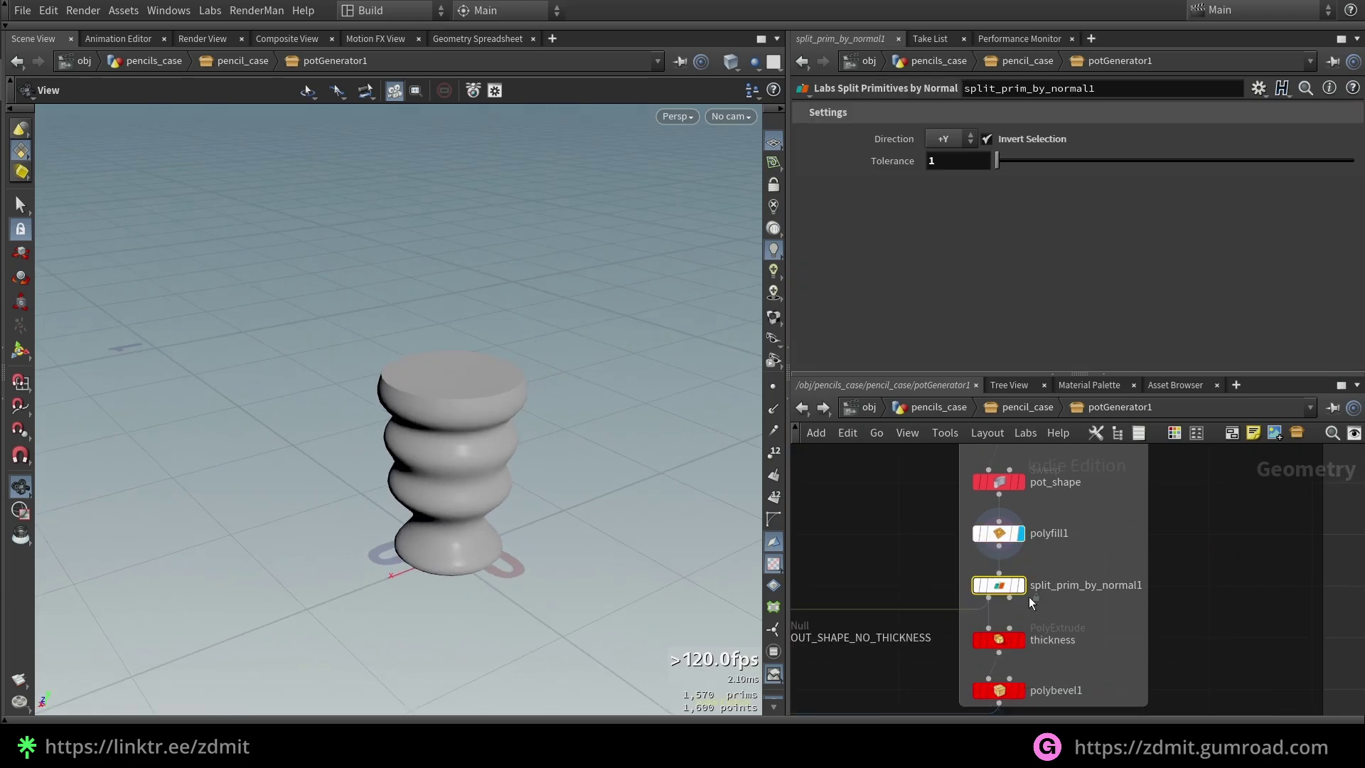
{"action": "left_click", "coordinate": [1019, 585]}
{"action": "left_click_drag", "start_coordinate": [454, 567], "coordinate": [508, 542]}
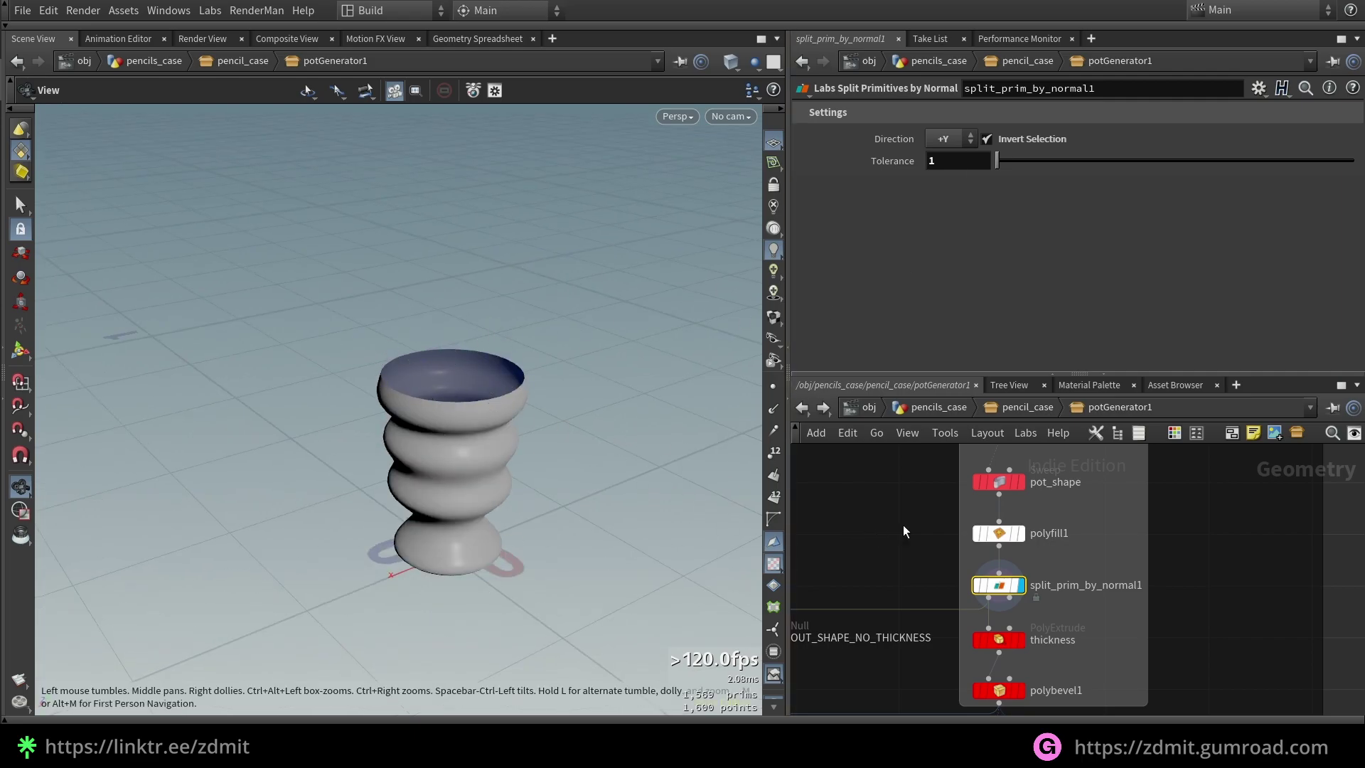
Step: Display the thickness extrusion and polybevel1 in turn to inspect the pot's wall and rim
{"action": "middle_click_drag", "start_coordinate": [875, 634], "coordinate": [950, 573]}
{"action": "left_click_drag", "start_coordinate": [1082, 580], "coordinate": [1099, 577]}
{"action": "left_click", "coordinate": [1098, 577]}
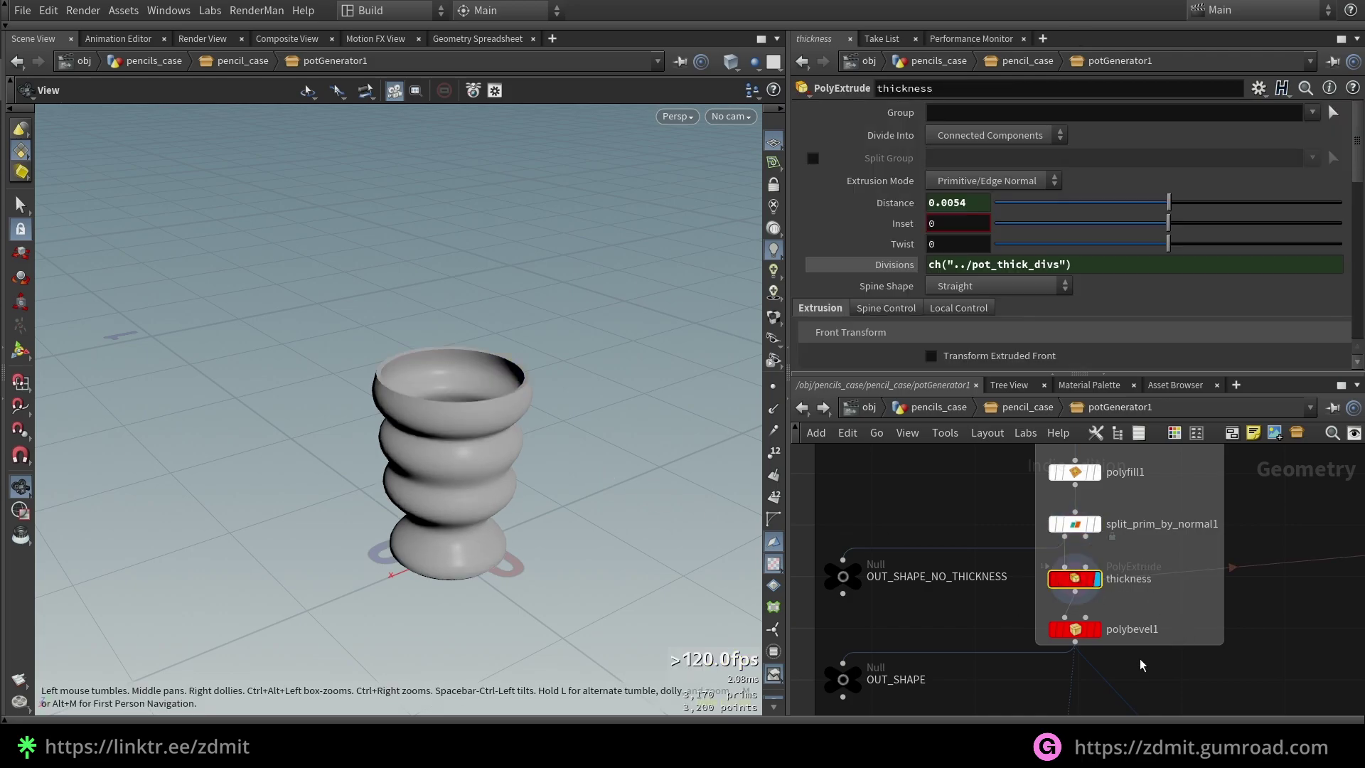
{"action": "left_click", "coordinate": [1097, 632]}
{"action": "middle_click_drag", "start_coordinate": [911, 681], "coordinate": [942, 602]}
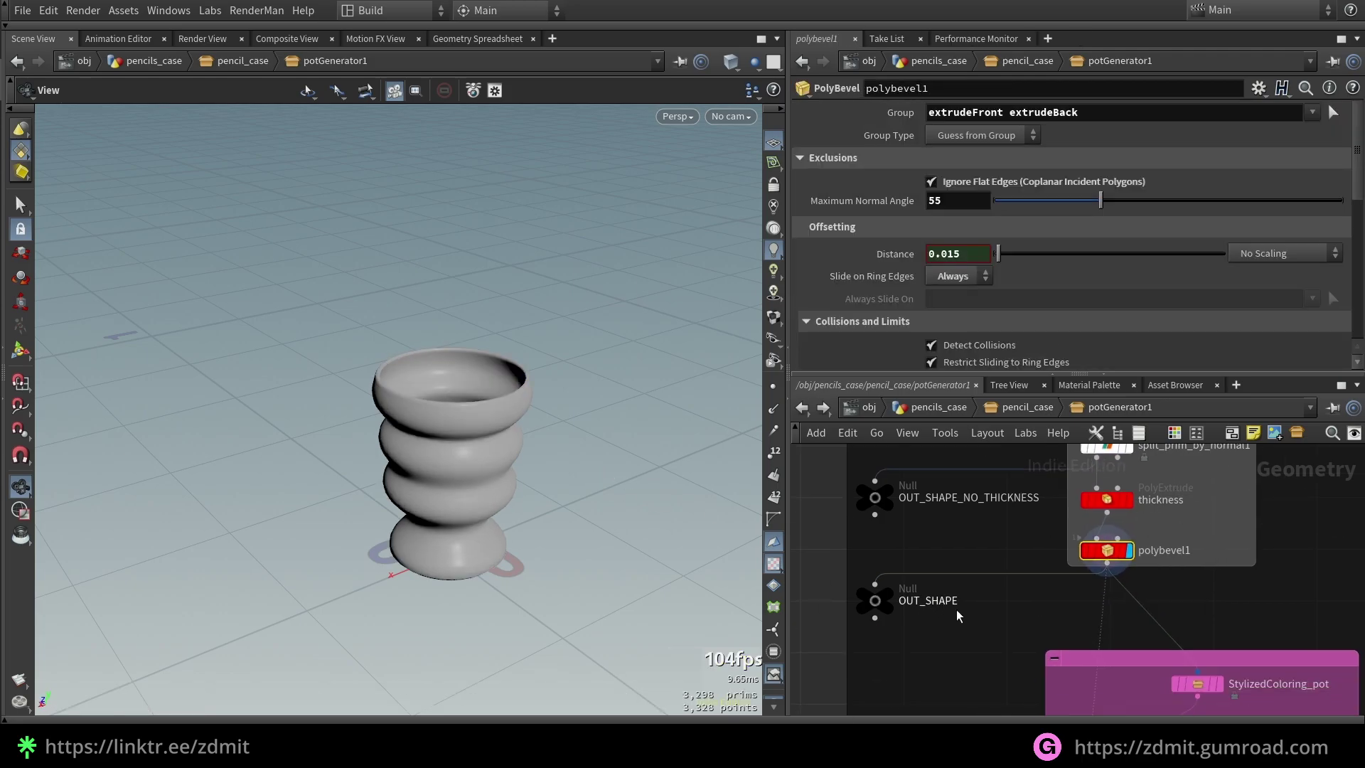
{"action": "scroll", "coordinate": [488, 405], "scroll_direction": "up", "scroll_amount": 3}
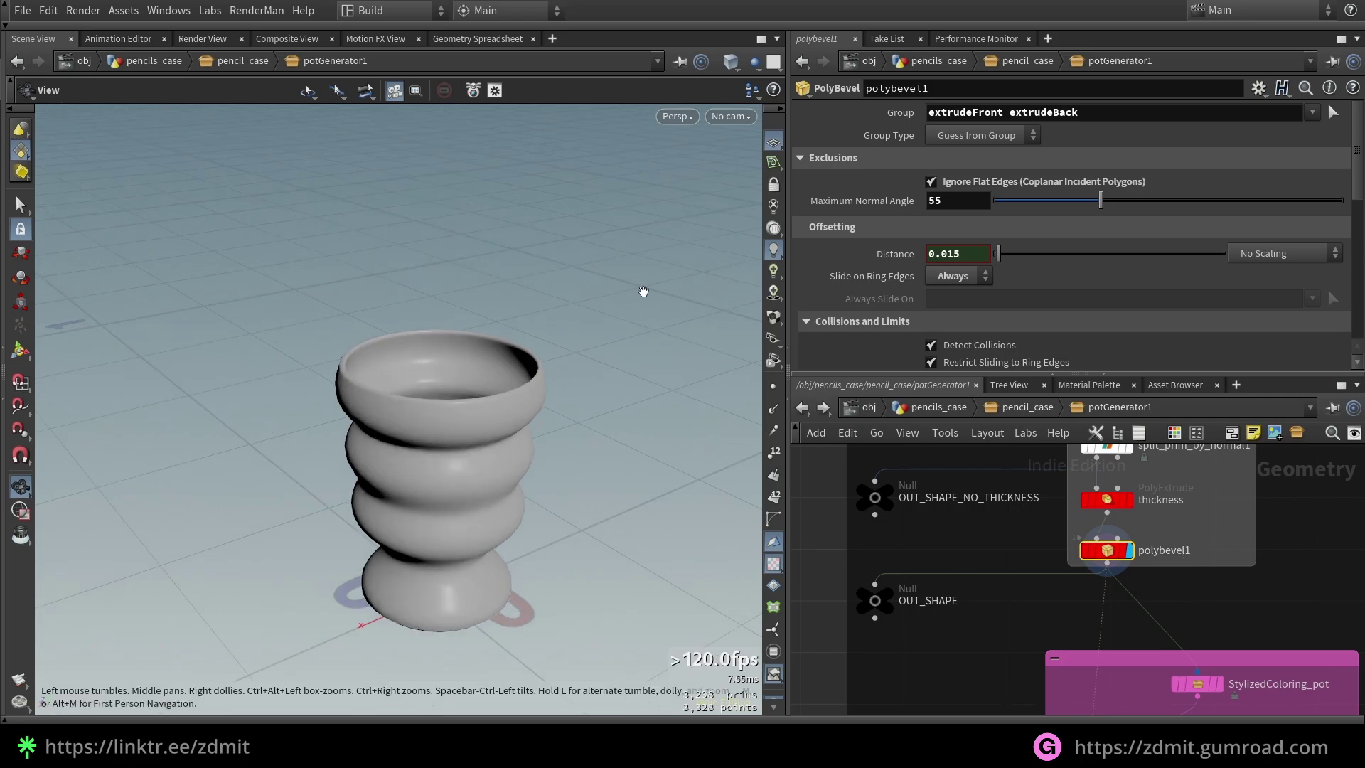
Step: Display the move_to_bottom_of_the_pot node to inspect the pot's support dish
{"action": "scroll", "coordinate": [853, 508], "scroll_direction": "down", "scroll_amount": 10}
{"action": "middle_click_drag", "start_coordinate": [949, 561], "coordinate": [964, 583]}
{"action": "left_click_drag", "start_coordinate": [1308, 670], "coordinate": [943, 472]}
{"action": "scroll", "coordinate": [1022, 590], "scroll_direction": "up", "scroll_amount": 6}
{"action": "middle_click_drag", "start_coordinate": [1107, 551], "coordinate": [1246, 575]}
{"action": "left_click", "coordinate": [1089, 638]}
{"action": "scroll", "coordinate": [1089, 637], "scroll_direction": "down", "scroll_amount": 2}
{"action": "left_click", "coordinate": [1139, 625]}
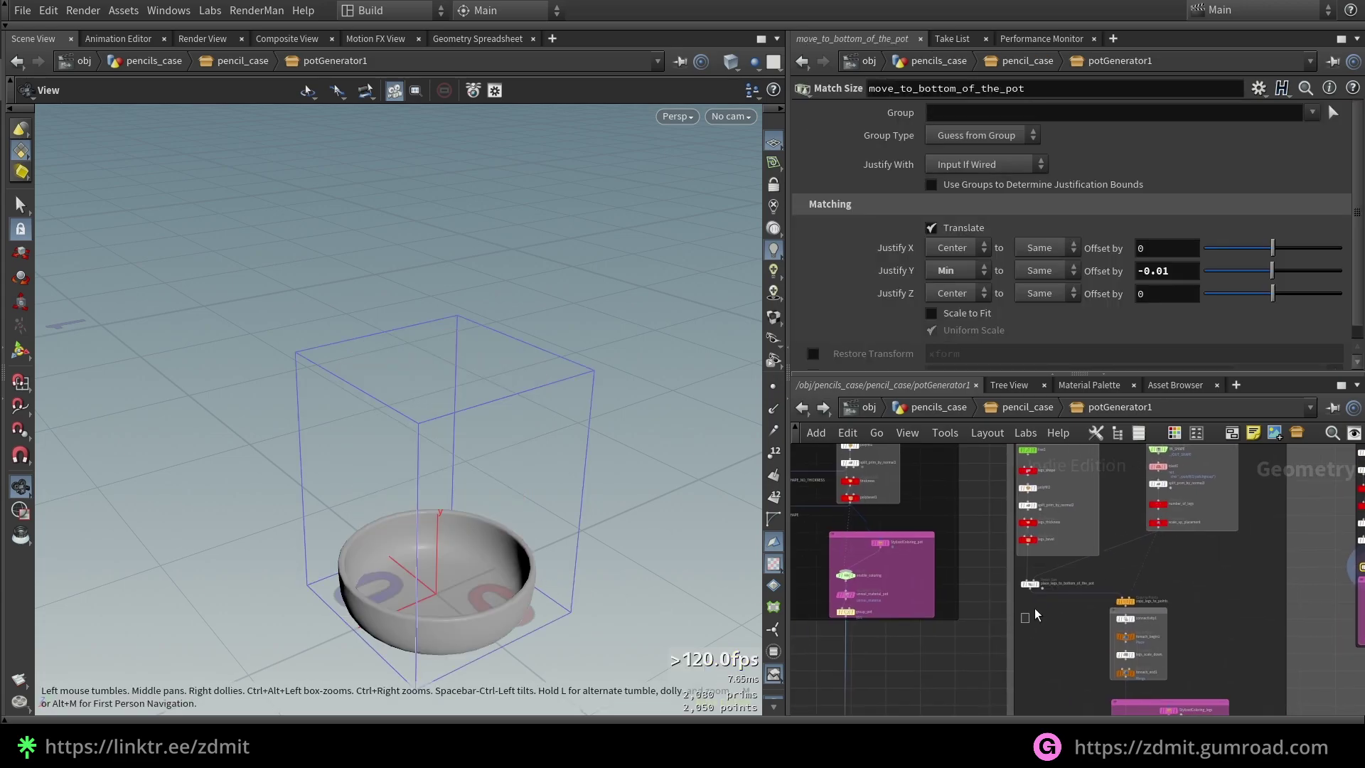
Step: Display place_legs_to_bottom_of_the_pot and the legs' for-each end node to inspect the pot's legs
{"action": "left_click", "coordinate": [1036, 584]}
{"action": "left_click_drag", "start_coordinate": [549, 620], "coordinate": [558, 585]}
{"action": "middle_click_drag", "start_coordinate": [1095, 676], "coordinate": [1079, 573]}
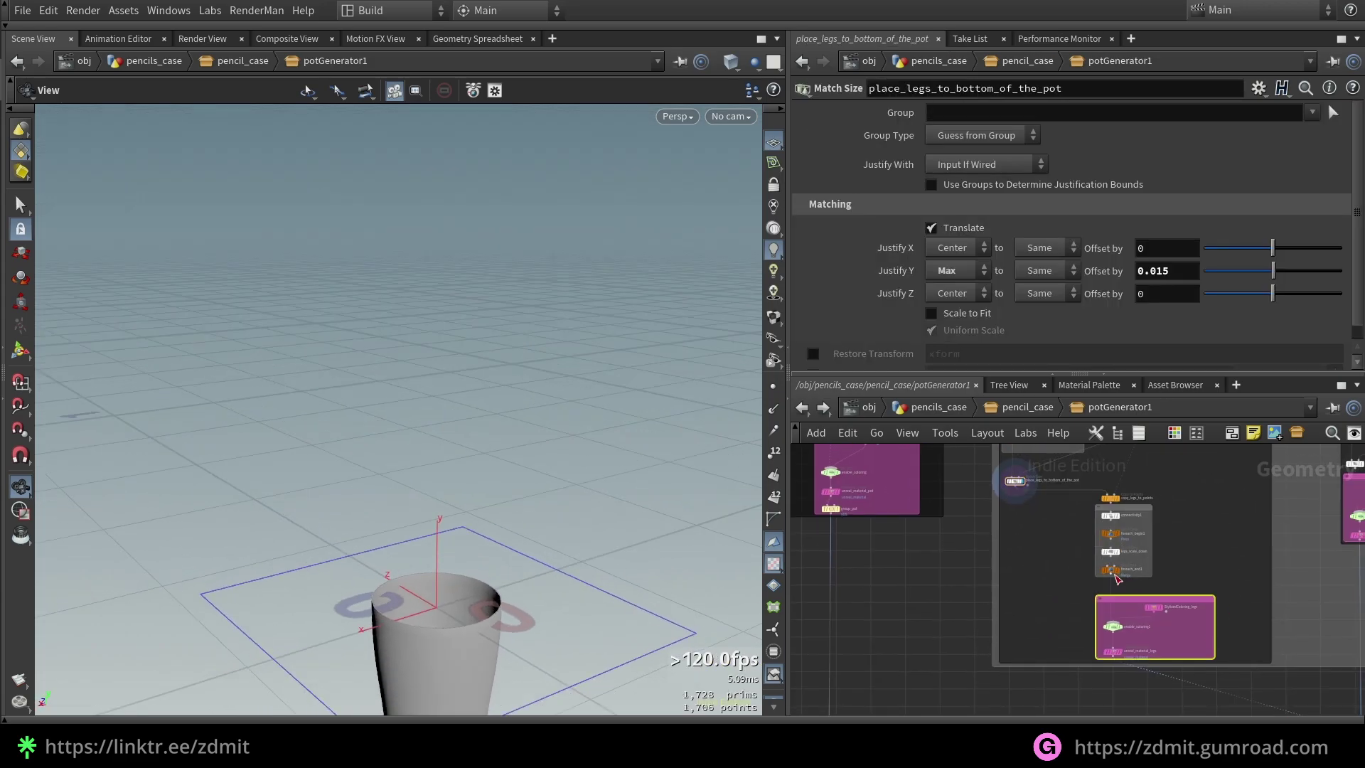
{"action": "left_click", "coordinate": [1110, 569]}
{"action": "left_click_drag", "start_coordinate": [486, 631], "coordinate": [491, 628]}
{"action": "middle_click_drag", "start_coordinate": [1026, 629], "coordinate": [1038, 541]}
{"action": "scroll", "coordinate": [1038, 540], "scroll_direction": "down", "scroll_amount": 3}
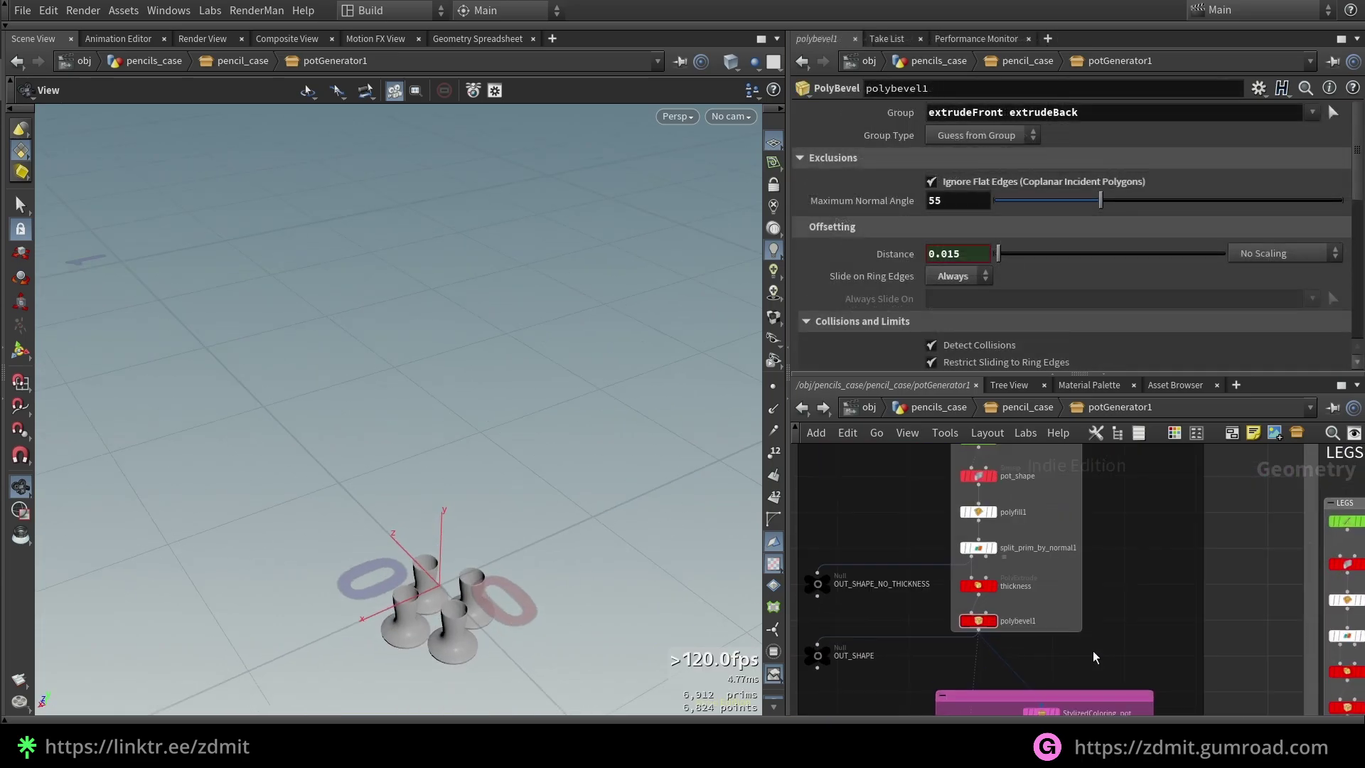
Step: Select the POT group's nodes for review, and return to the pencil_case network with potGenerator1 displayed
{"action": "scroll", "coordinate": [1101, 642], "scroll_direction": "down", "scroll_amount": 2}
{"action": "middle_click_drag", "start_coordinate": [1102, 640], "coordinate": [1110, 666]}
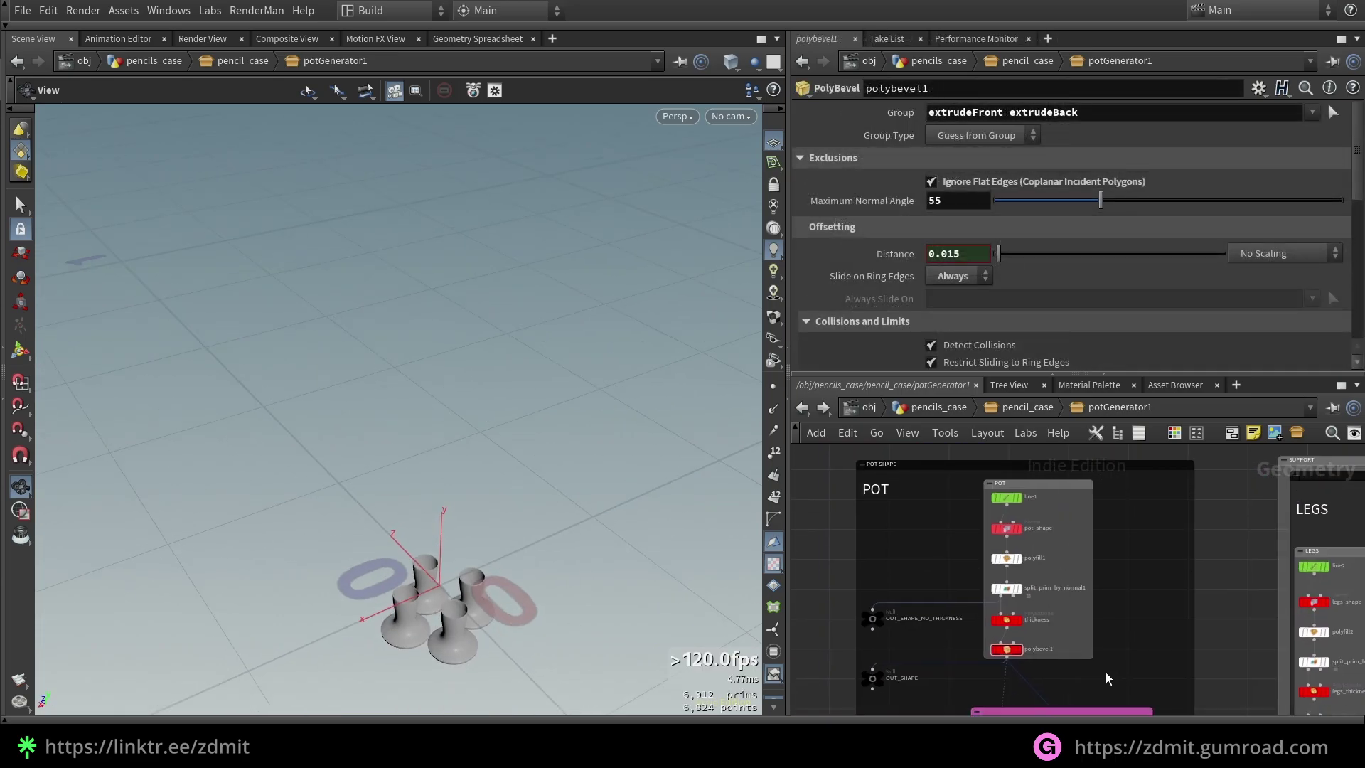
{"action": "left_click", "coordinate": [995, 497]}
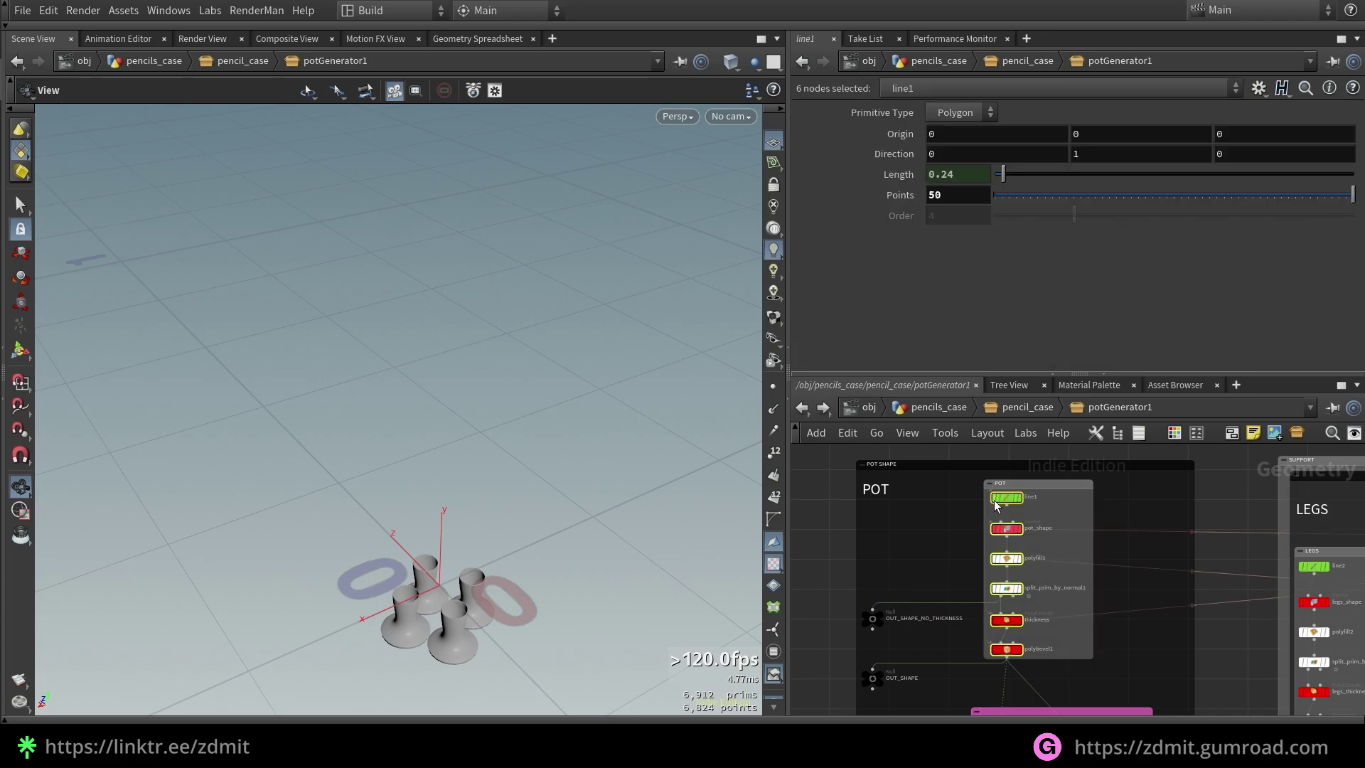
{"action": "scroll", "coordinate": [988, 458], "scroll_direction": "down", "scroll_amount": 4}
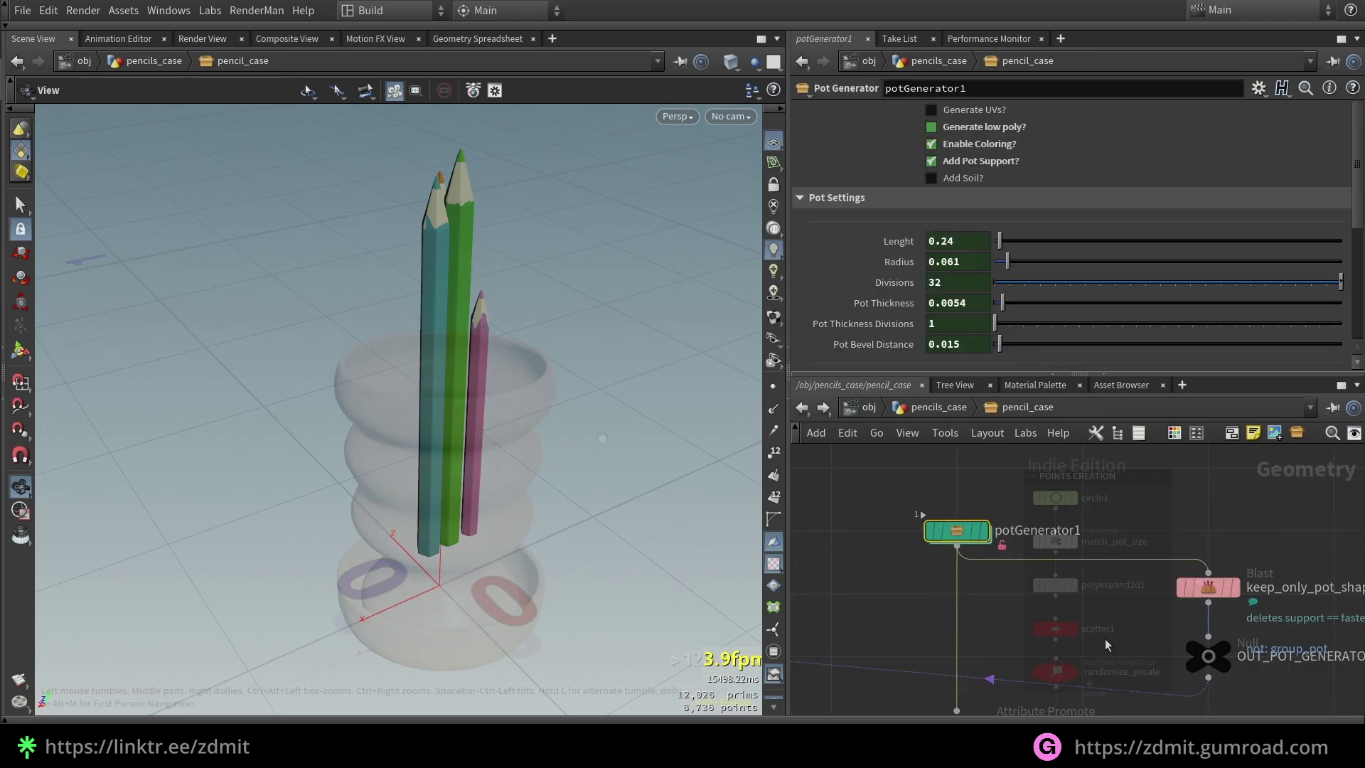
{"action": "middle_click_drag", "start_coordinate": [938, 512], "coordinate": [925, 505]}
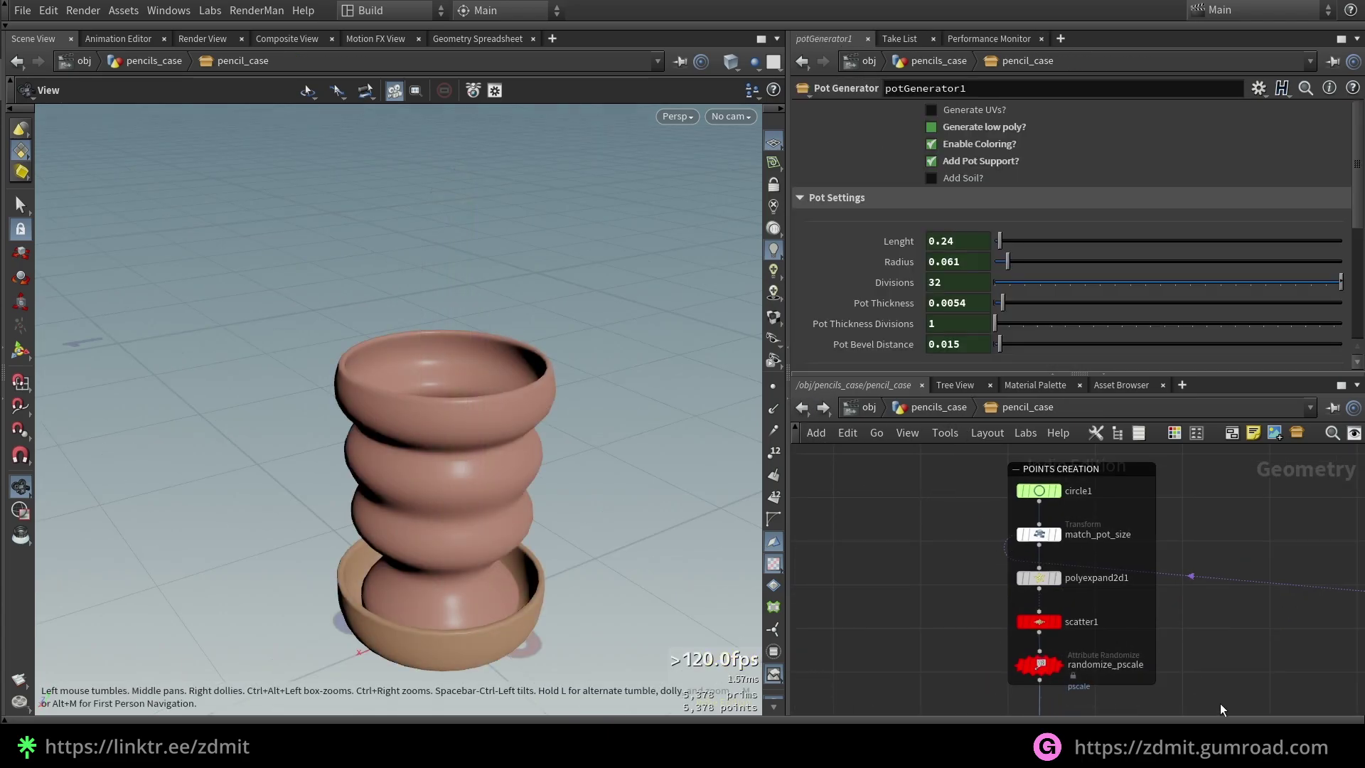
Step: Look inside the pot from above, and display the circle1 node of the points-creation group framed in view
{"action": "left_click_drag", "start_coordinate": [1210, 698], "coordinate": [971, 450]}
{"action": "left_click", "coordinate": [961, 504]}
{"action": "mouse_move", "coordinate": [492, 418]}
{"action": "left_mouse_down"}
{"action": "mouse_move", "coordinate": [488, 460]}
{"action": "mouse_move", "coordinate": [464, 377]}
{"action": "mouse_move", "coordinate": [437, 387]}
{"action": "mouse_move", "coordinate": [459, 364]}
{"action": "left_mouse_up"}
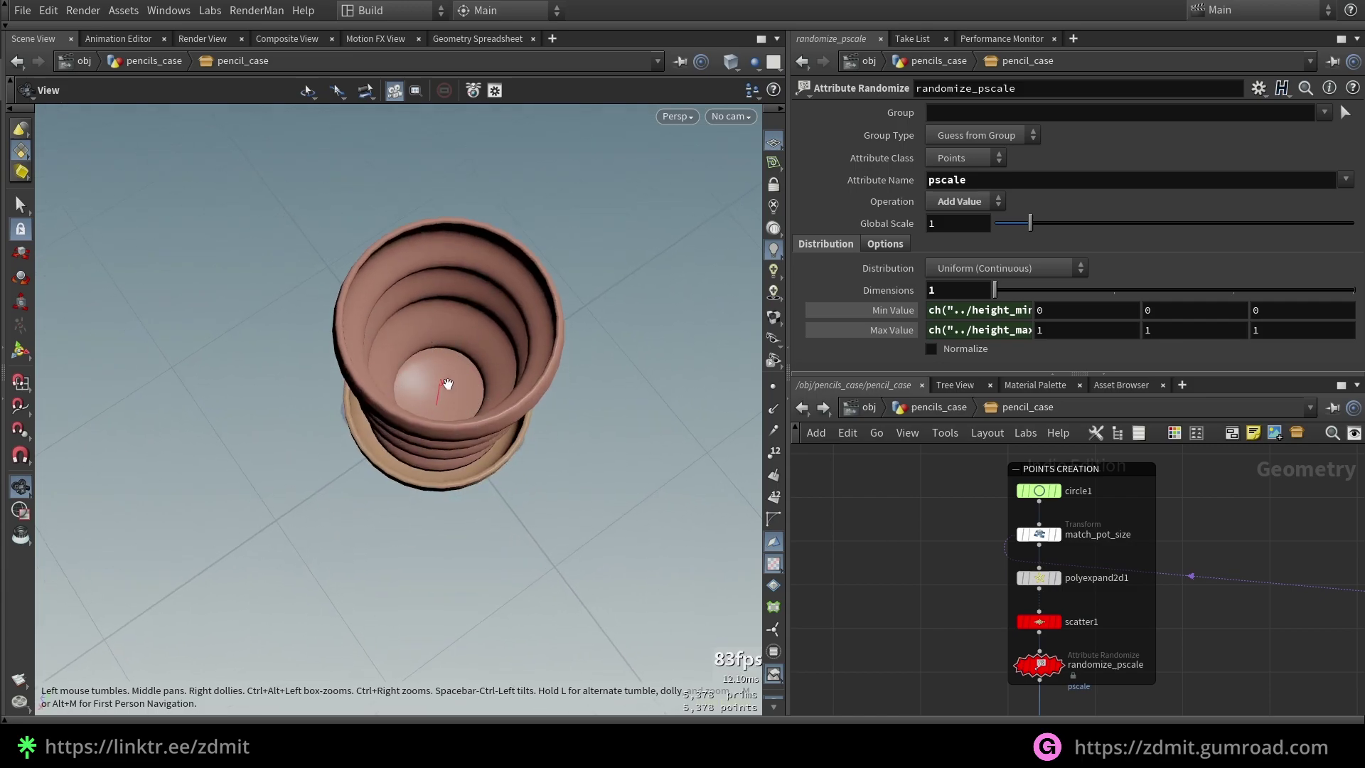
{"action": "left_click_drag", "start_coordinate": [969, 494], "coordinate": [1034, 511]}
{"action": "key", "text": "r"}
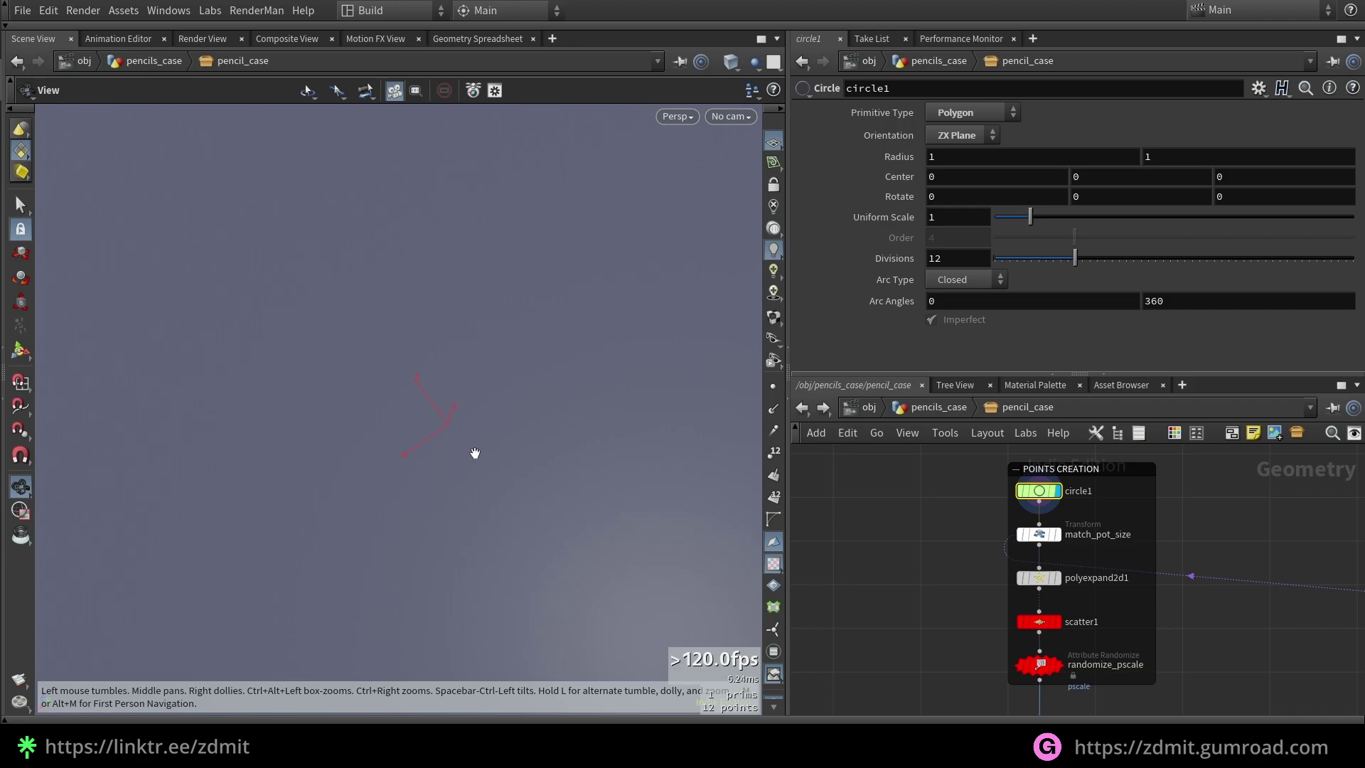
{"action": "key", "text": "space+g"}
Step: Display match_pot_size with OUT_POT_GENERATOR_COLLISION templated as a wireframe reference around the circle
{"action": "left_click", "coordinate": [1039, 533]}
{"action": "key", "text": "r"}
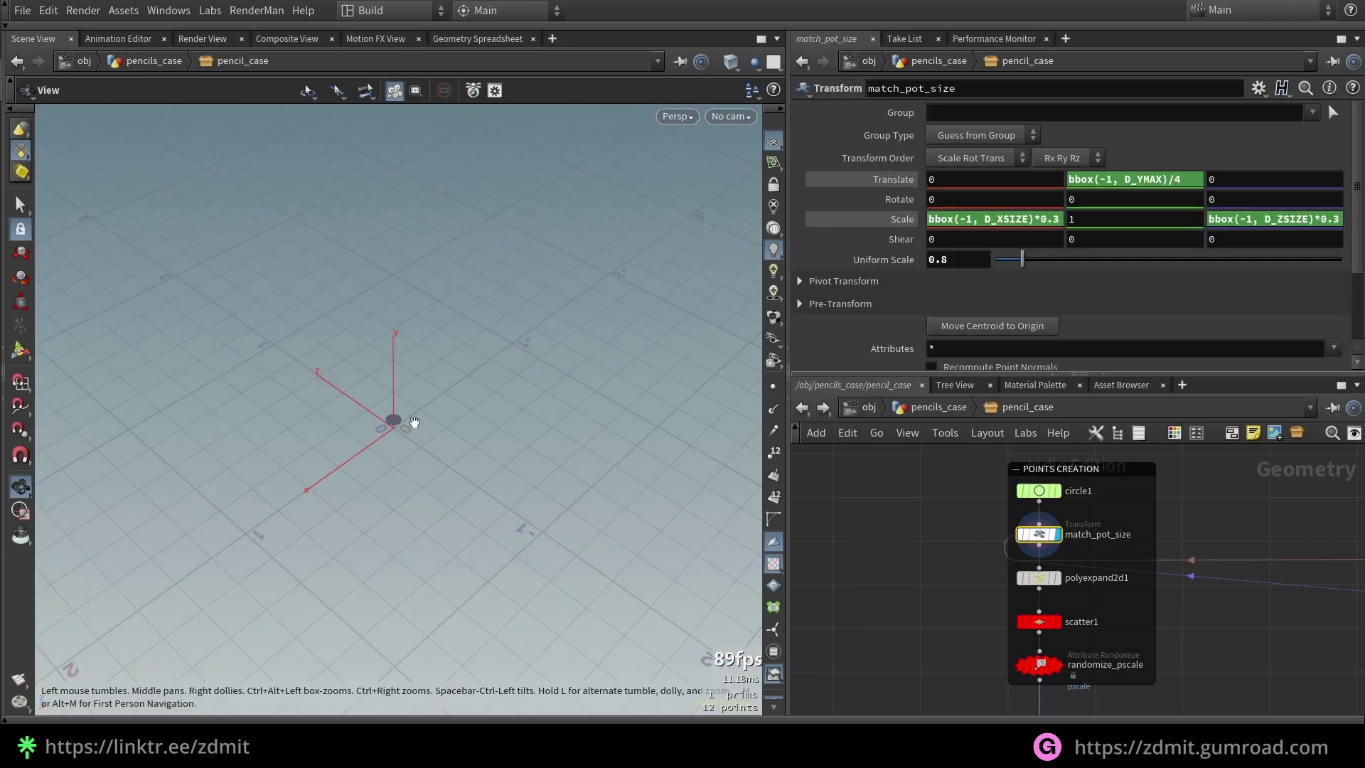
{"action": "middle_click_drag", "start_coordinate": [1213, 613], "coordinate": [939, 594]}
{"action": "left_click", "coordinate": [1340, 566]}
{"action": "key", "text": "e"}
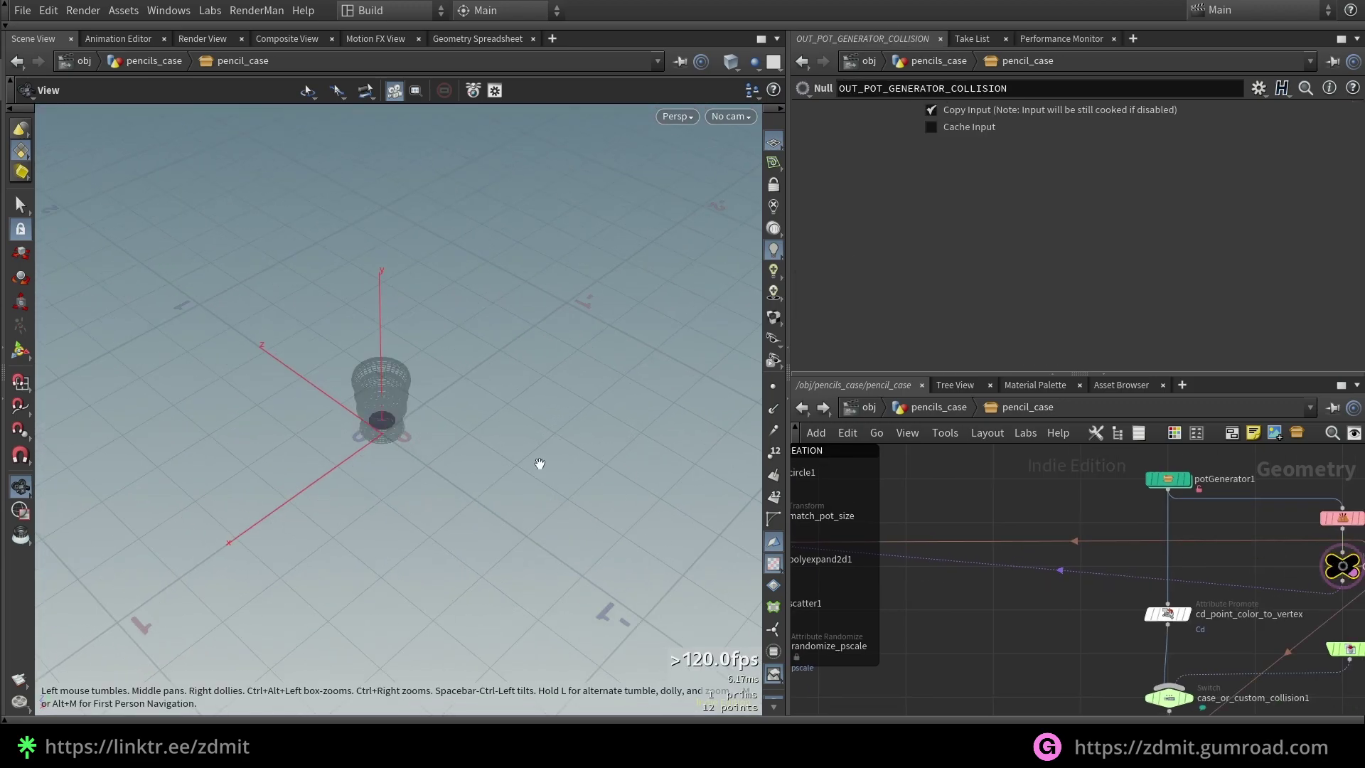
{"action": "scroll", "coordinate": [378, 417], "scroll_direction": "up", "scroll_amount": 8}
{"action": "left_click_drag", "start_coordinate": [377, 417], "coordinate": [464, 380]}
Step: Select match_pot_size and examine its bounding-box expressions and the circle's placement inside the pot
{"action": "middle_click_drag", "start_coordinate": [1006, 579], "coordinate": [1097, 592]}
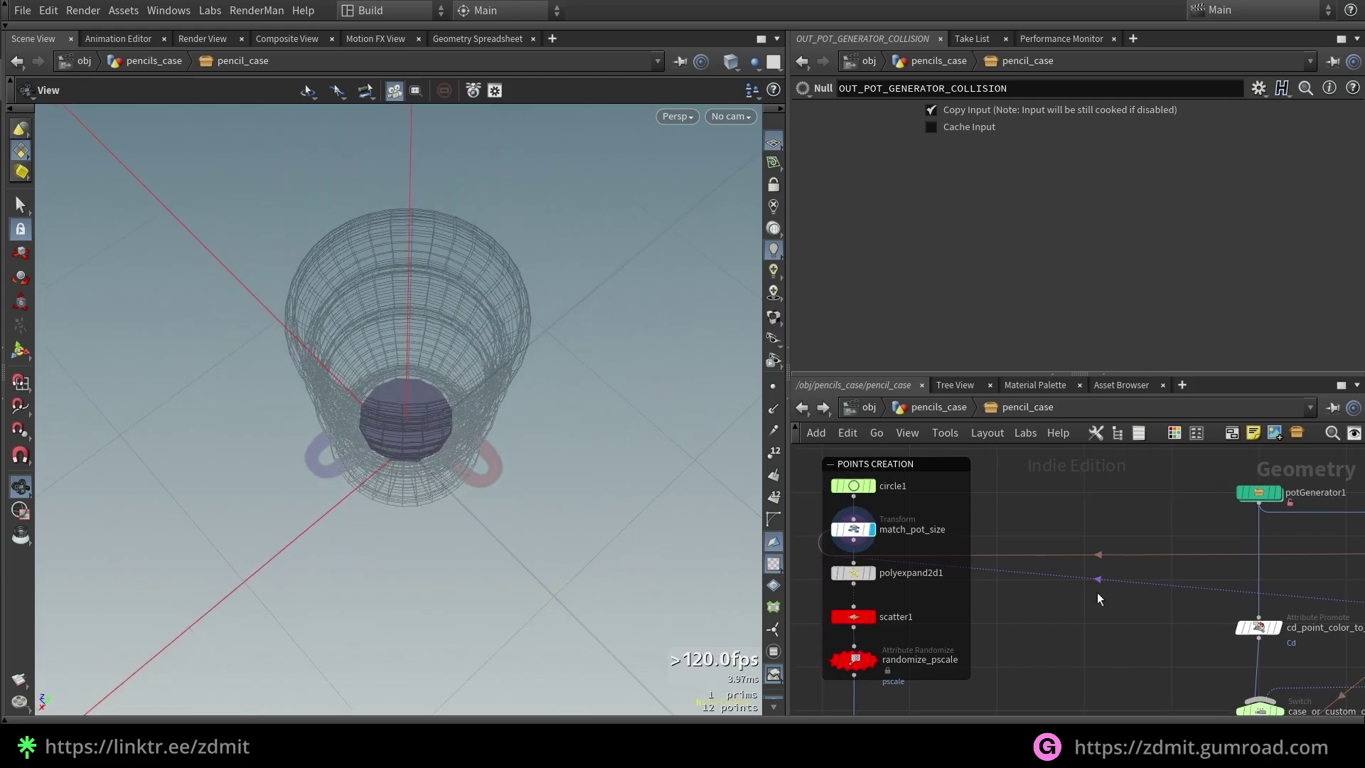
{"action": "middle_click_drag", "start_coordinate": [809, 557], "coordinate": [902, 569]}
{"action": "left_click", "coordinate": [950, 538]}
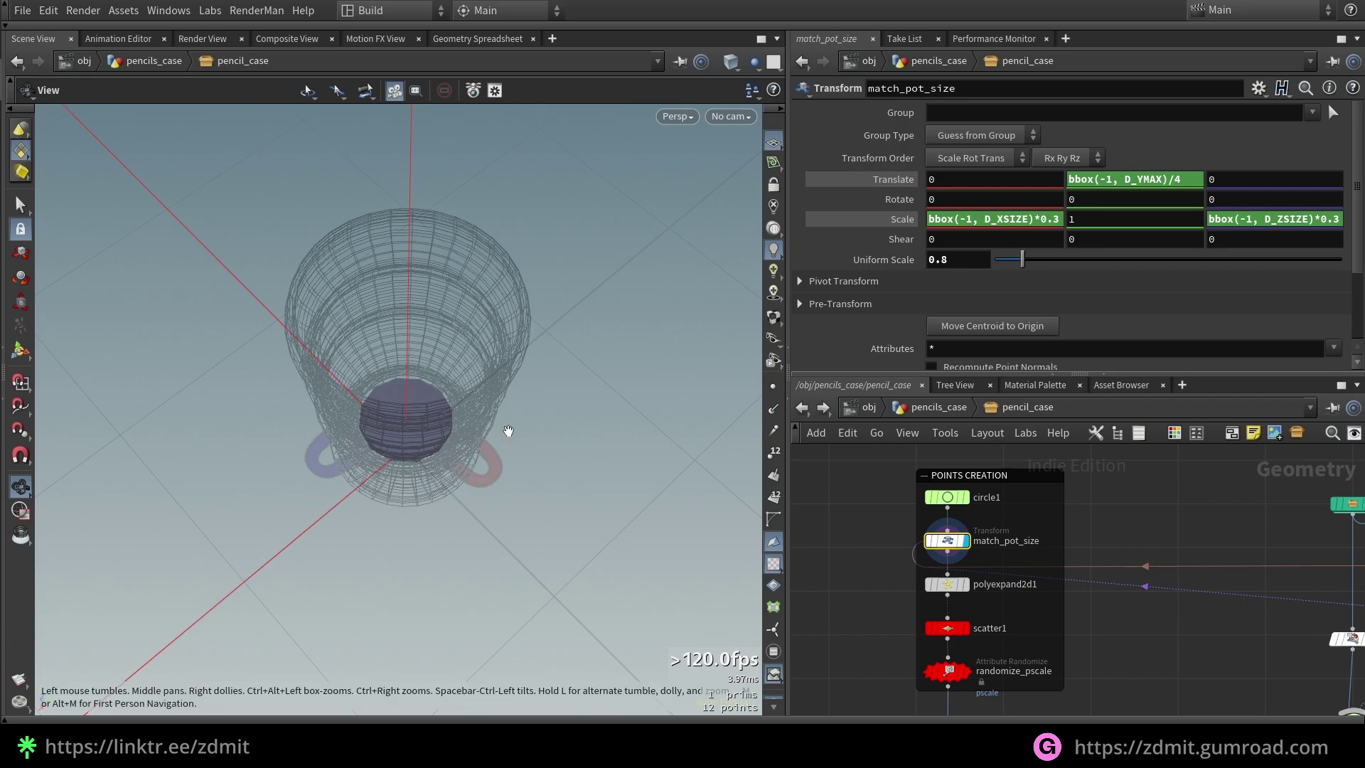
{"action": "left_click_drag", "start_coordinate": [573, 405], "coordinate": [460, 335]}
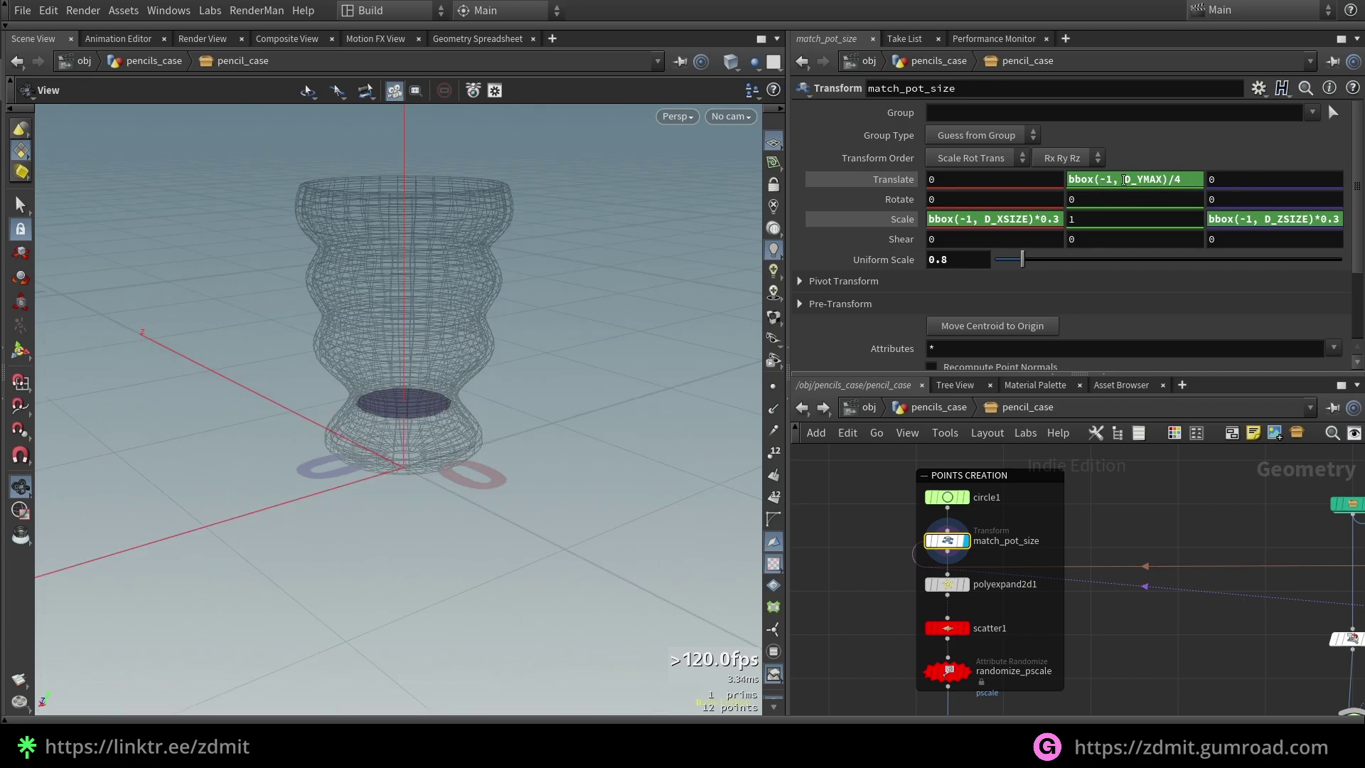
Step: Try the Y translate of match_pot_size as bbox(-1, D_YMAX), without the division
{"action": "left_click", "coordinate": [1200, 184]}
{"action": "key", "text": "BackSpace"}
{"action": "key", "text": "BackSpace"}
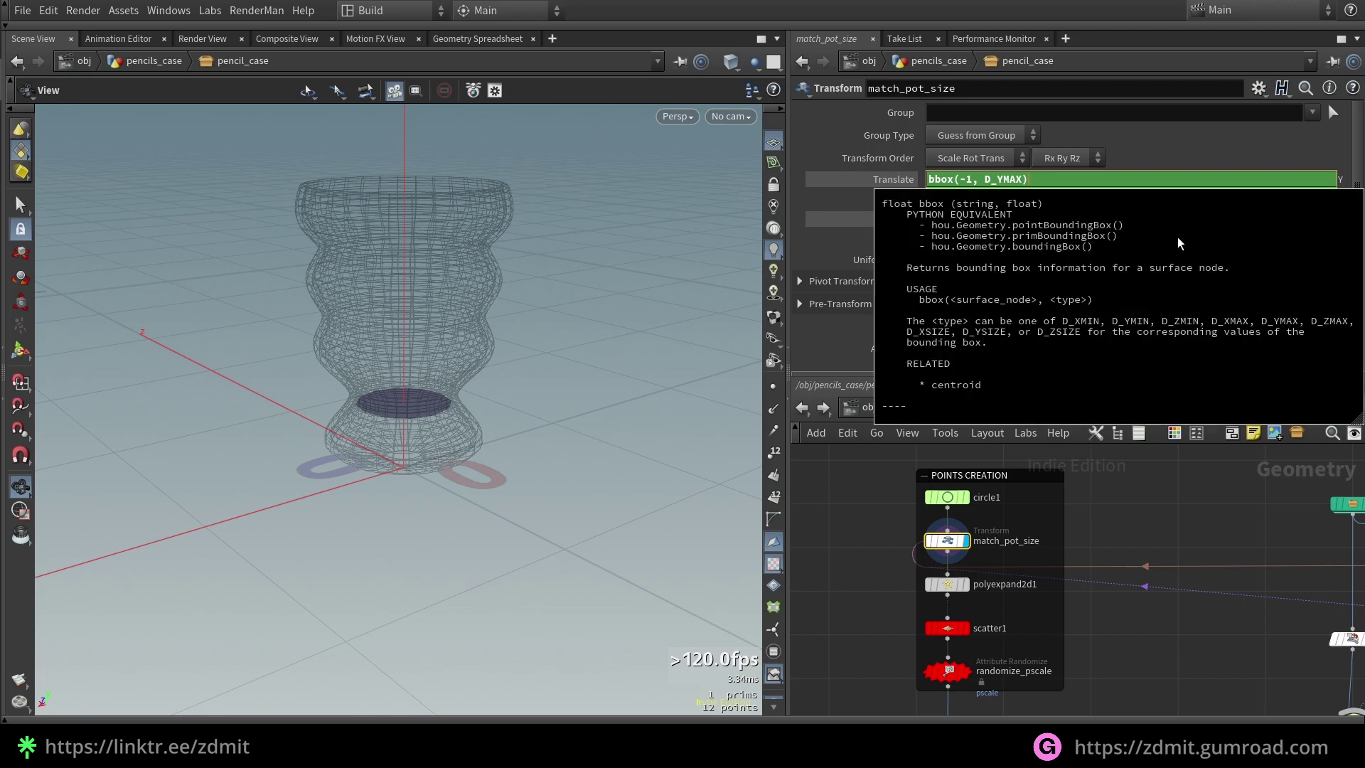
{"action": "key", "text": "Return"}
{"action": "left_click_drag", "start_coordinate": [527, 224], "coordinate": [531, 317]}
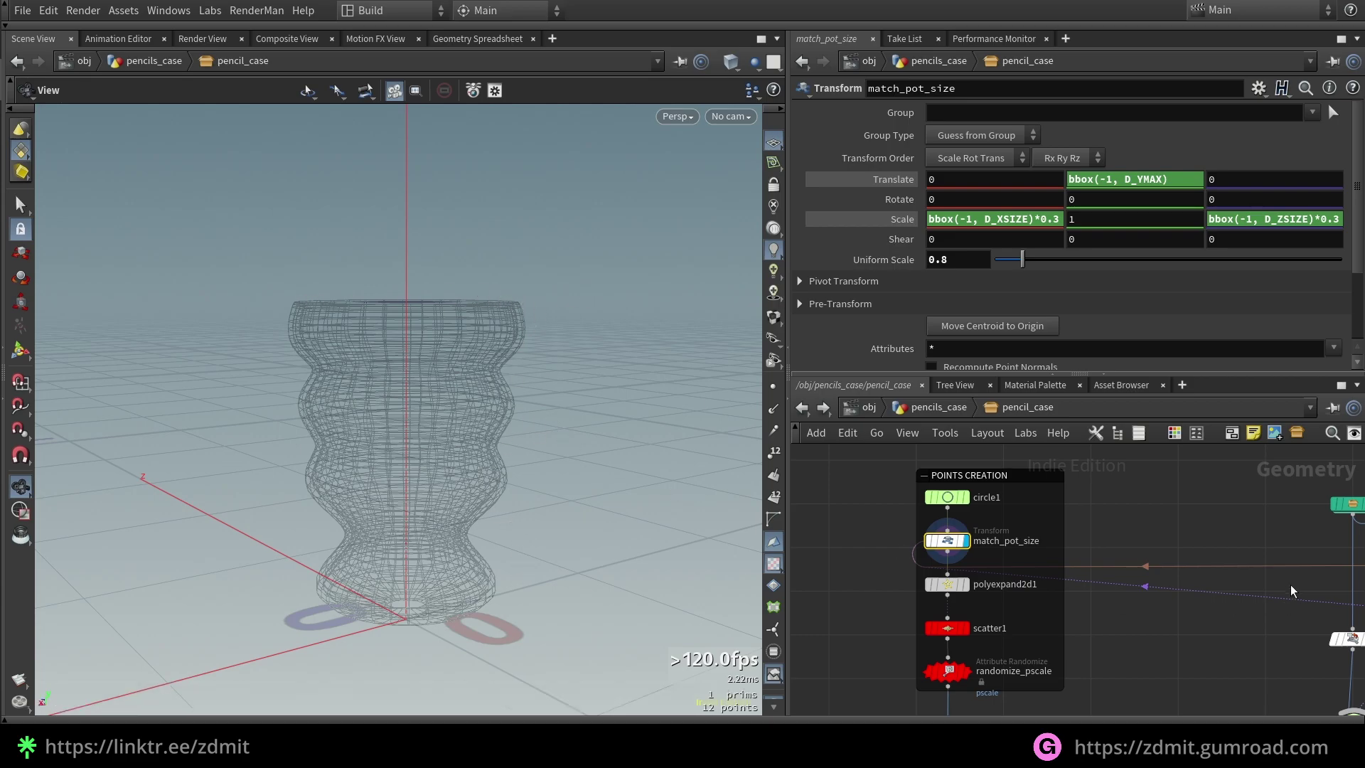
Step: Set the Y translate of match_pot_size to bbox(-1, D_YMAX)/4
{"action": "scroll", "coordinate": [1289, 591], "scroll_direction": "down", "scroll_amount": 2}
{"action": "middle_click_drag", "start_coordinate": [1288, 590], "coordinate": [1202, 584]}
{"action": "scroll", "coordinate": [1285, 545], "scroll_direction": "up", "scroll_amount": 1}
{"action": "middle_click_drag", "start_coordinate": [998, 522], "coordinate": [1076, 517]}
{"action": "left_click", "coordinate": [1181, 179]}
{"action": "type", "text": "/4"}
{"action": "key", "text": "Return"}
{"action": "left_click_drag", "start_coordinate": [461, 545], "coordinate": [505, 497]}
{"action": "scroll", "coordinate": [1040, 595], "scroll_direction": "up", "scroll_amount": 2}
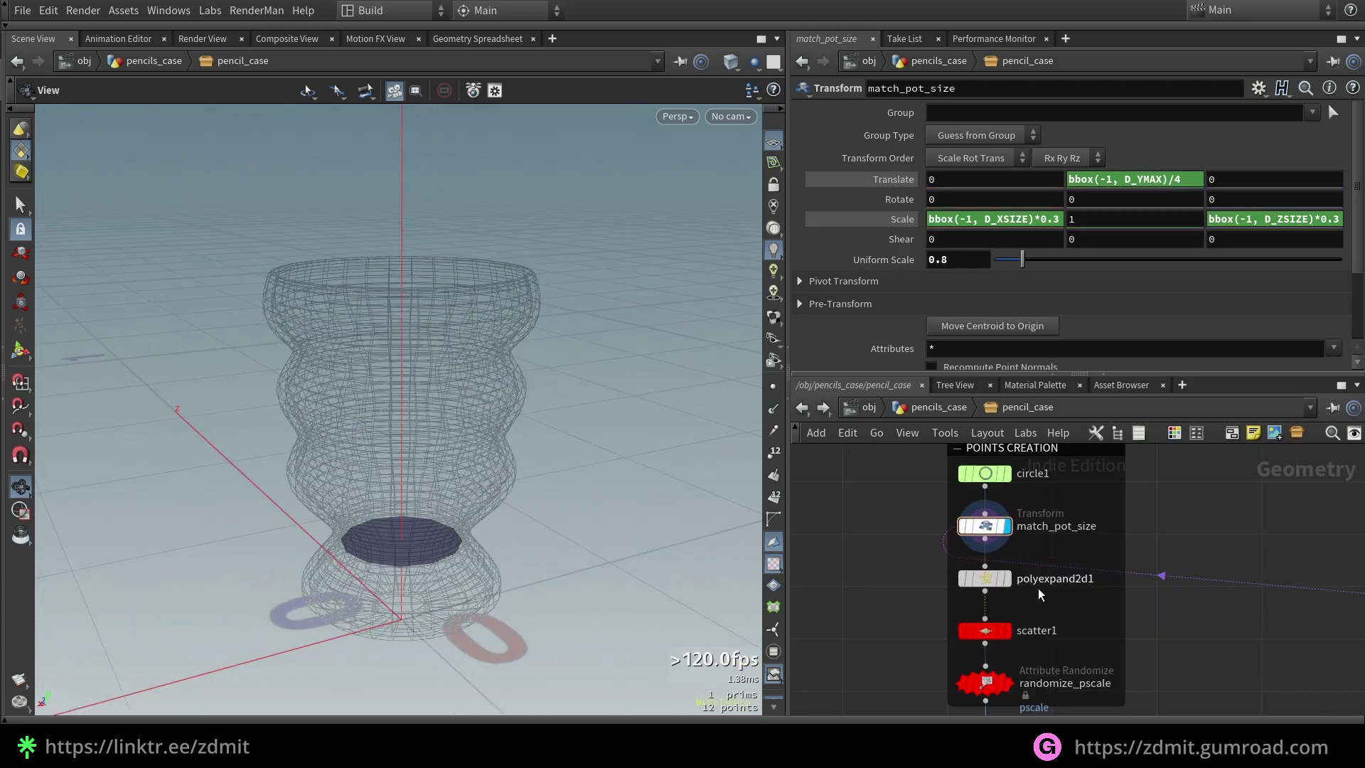
Step: Compare the polyexpand2d1 inward offset with the match_pot_size circle
{"action": "left_click", "coordinate": [1039, 583]}
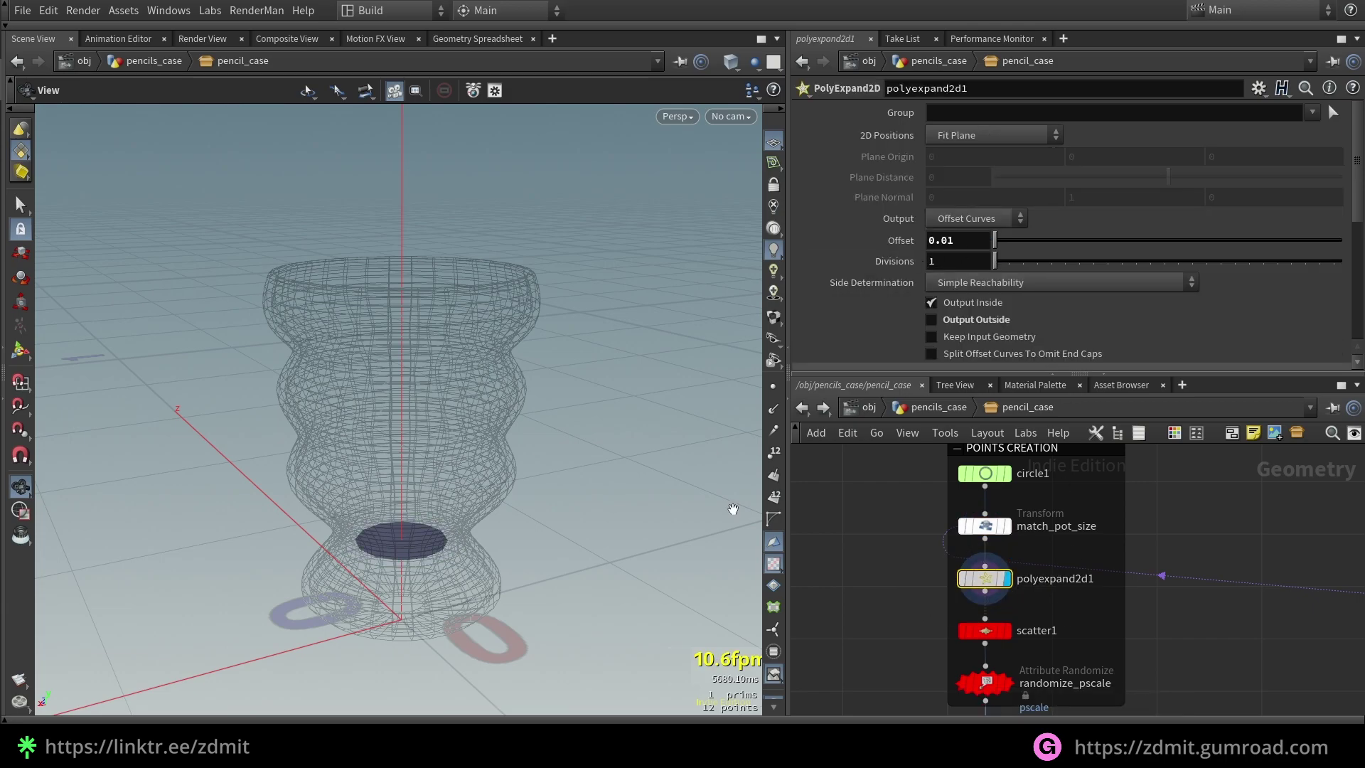
{"action": "left_click", "coordinate": [984, 526]}
{"action": "left_click_drag", "start_coordinate": [451, 497], "coordinate": [482, 570]}
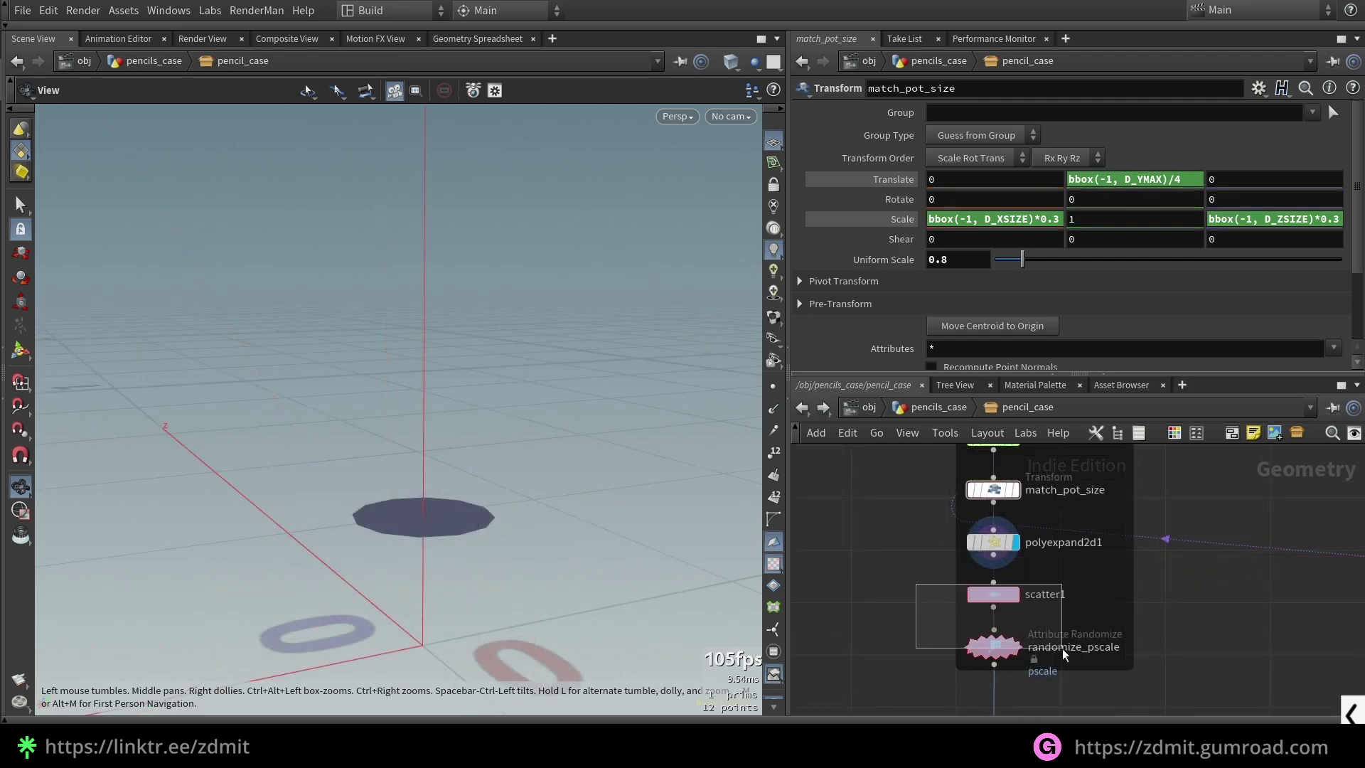
Step: Display the scatter1 output with its point markers visible and view the scattered points from above
{"action": "left_click", "coordinate": [995, 593]}
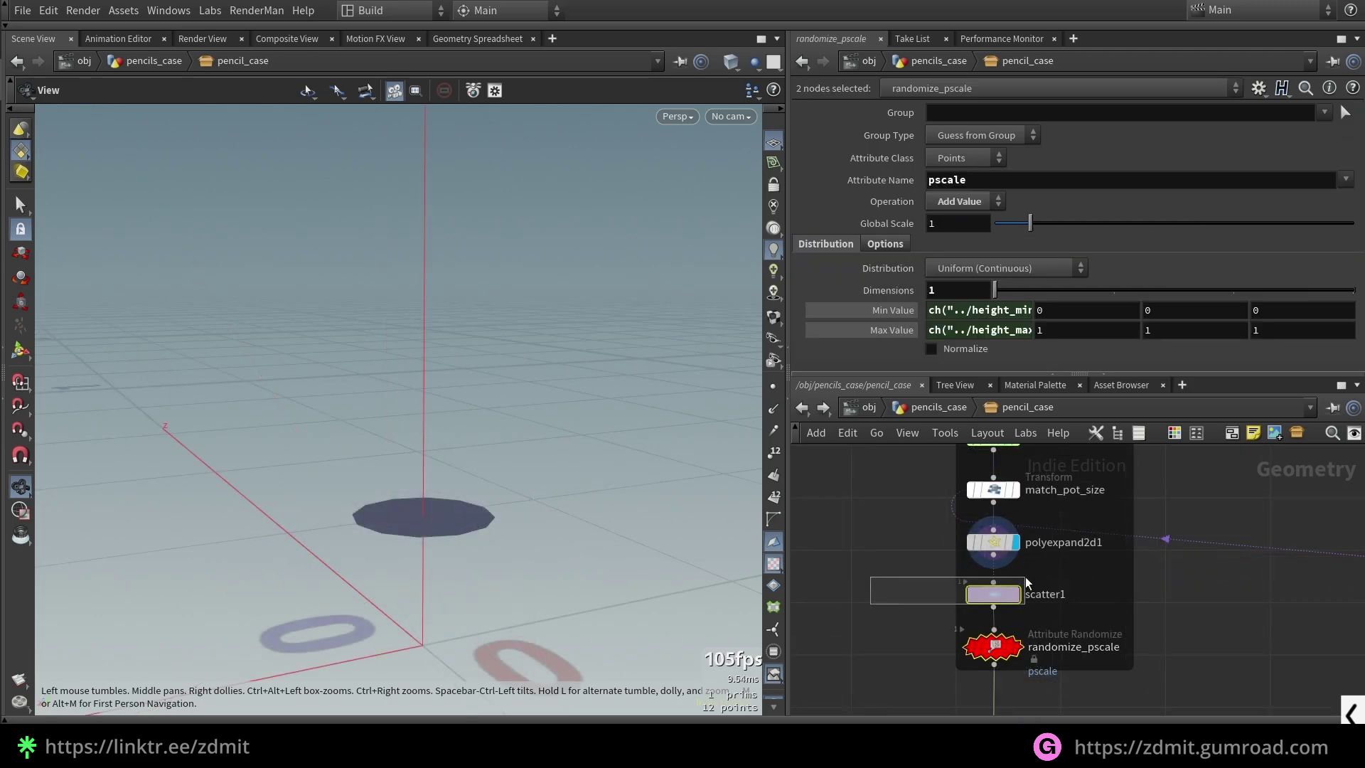
{"action": "left_click", "coordinate": [1015, 594]}
{"action": "left_click_drag", "start_coordinate": [655, 563], "coordinate": [497, 579]}
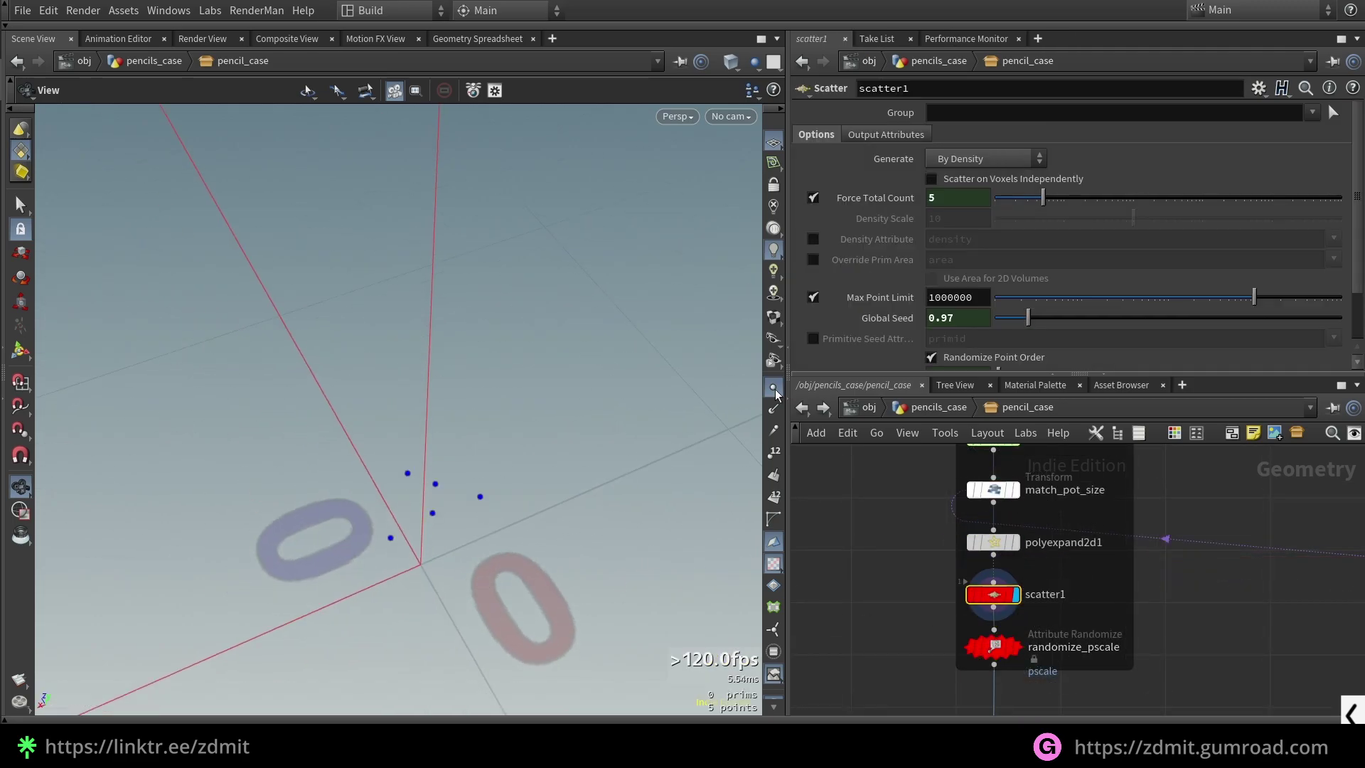
Step: Check the Force Total Count and Global Seed expressions of scatter1, then try another Global Seed and undo it
{"action": "left_click", "coordinate": [889, 196]}
{"action": "left_click", "coordinate": [890, 196]}
{"action": "left_click", "coordinate": [878, 318]}
{"action": "left_click", "coordinate": [877, 319]}
{"action": "mouse_move", "coordinate": [1031, 319]}
{"action": "left_mouse_down"}
{"action": "mouse_move", "coordinate": [1073, 314]}
{"action": "mouse_move", "coordinate": [1049, 315]}
{"action": "left_mouse_up"}
{"action": "key", "text": "ctrl+z"}
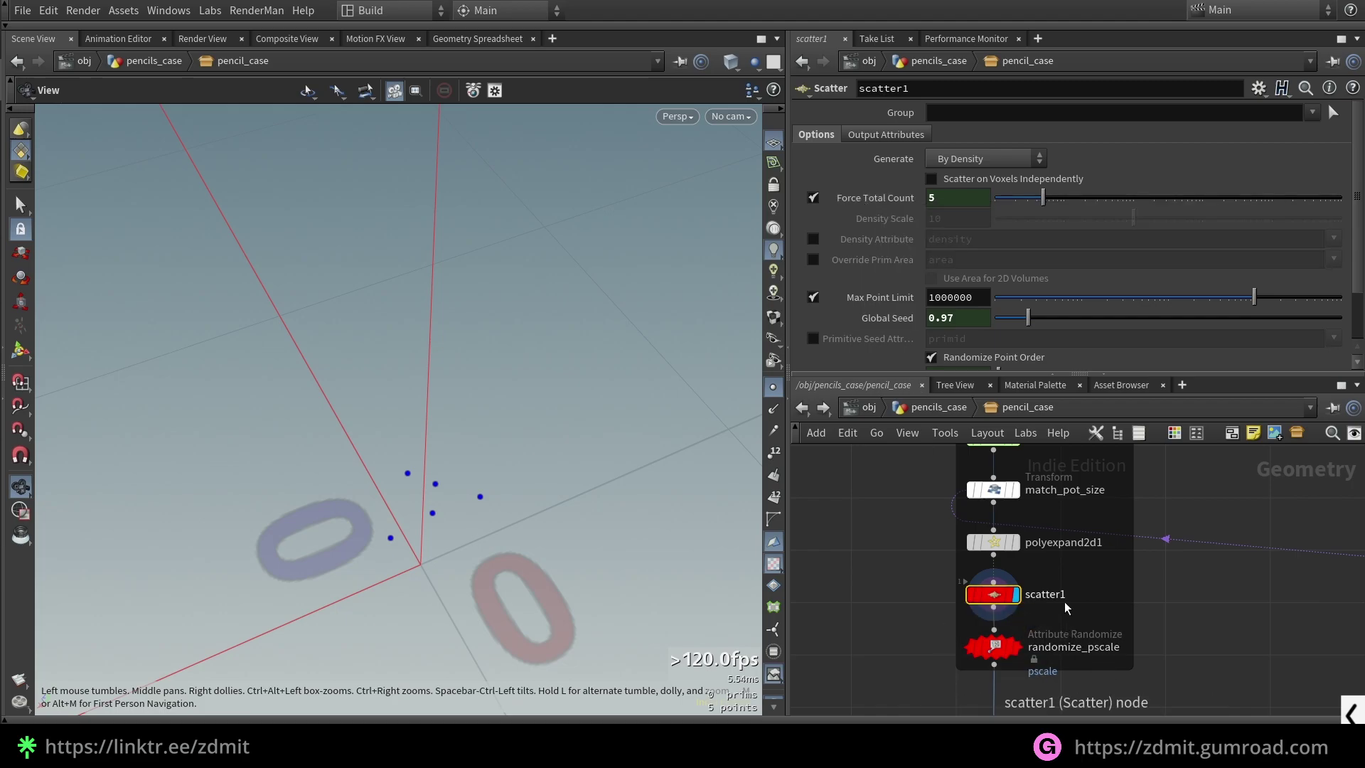
Step: Select randomize_pscale and examine its Add Value operation and the height expressions in Min Value and Max Value
{"action": "middle_click_drag", "start_coordinate": [1191, 642], "coordinate": [1198, 564]}
{"action": "left_click", "coordinate": [1000, 570]}
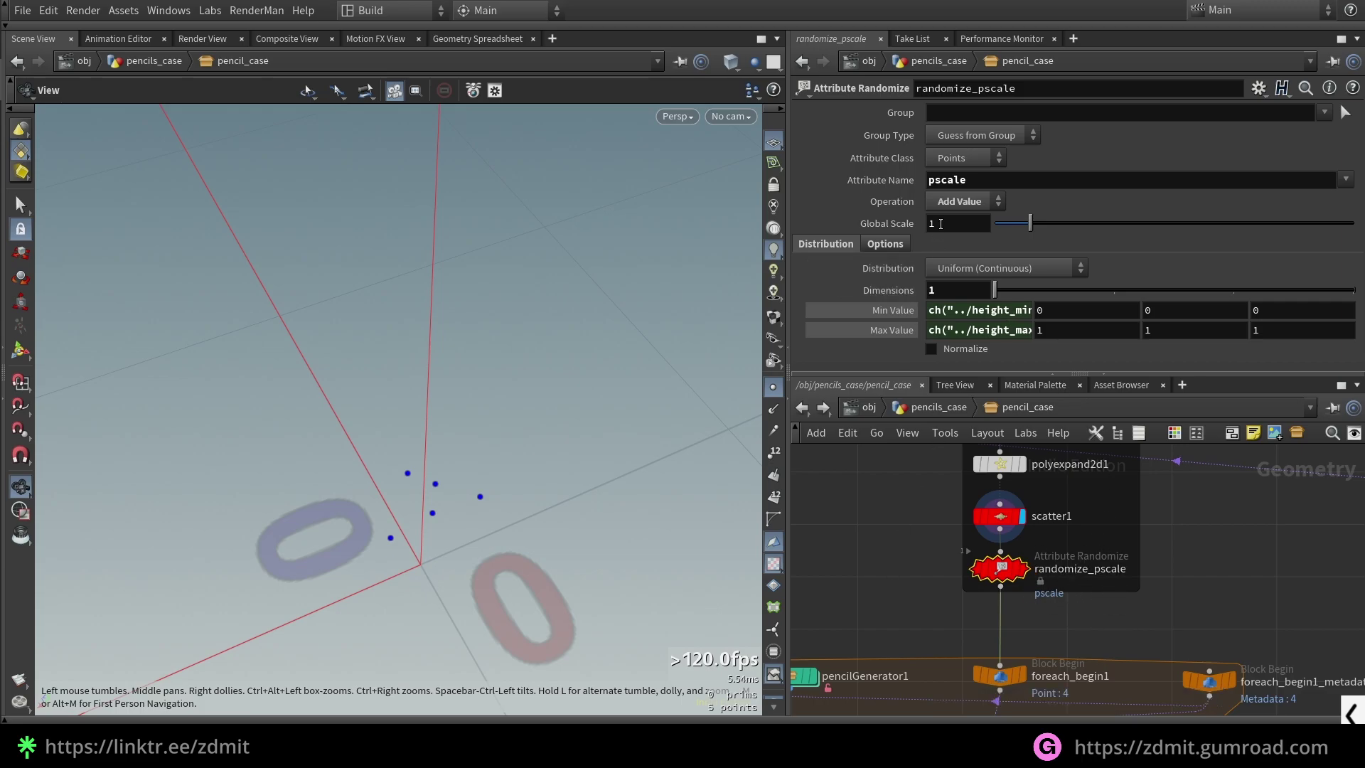
{"action": "left_click", "coordinate": [960, 203]}
{"action": "left_click", "coordinate": [963, 203]}
{"action": "left_click", "coordinate": [894, 312]}
{"action": "left_click", "coordinate": [883, 332]}
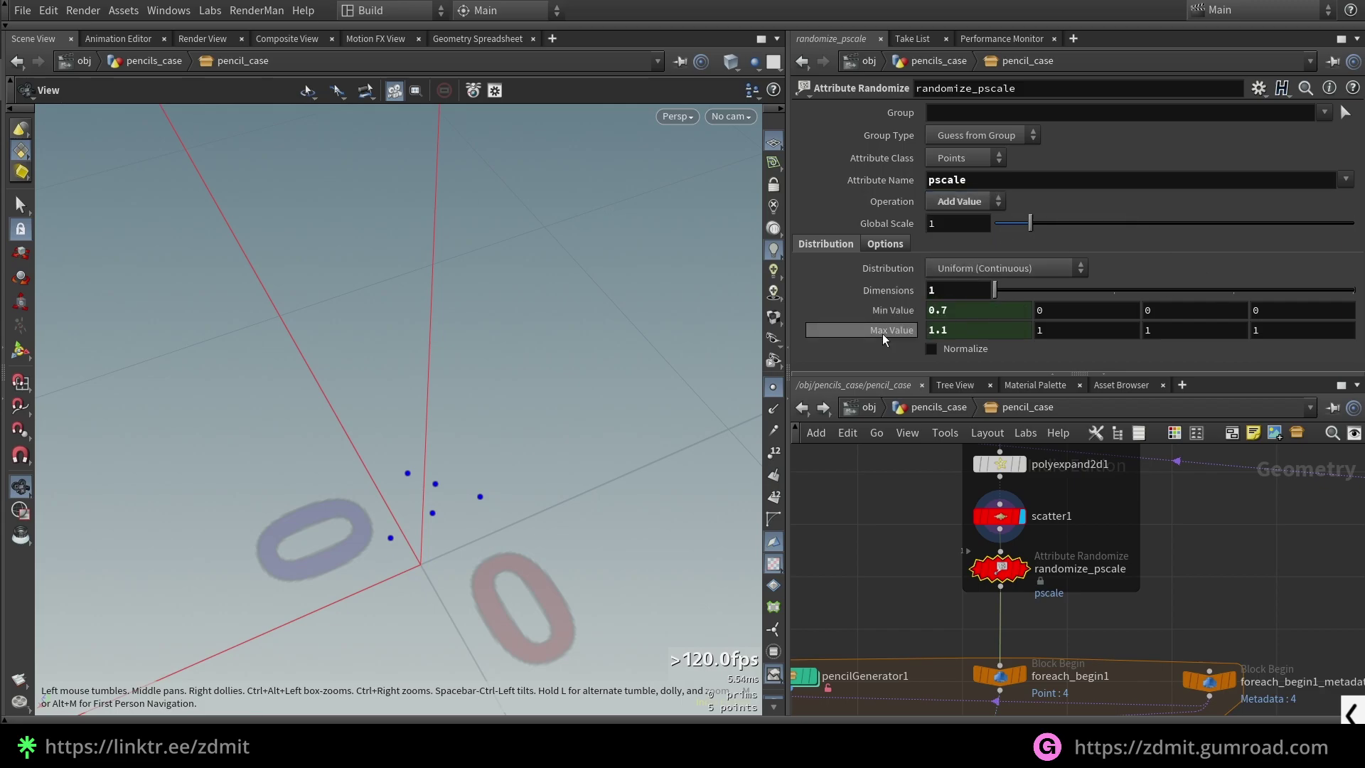
{"action": "left_click", "coordinate": [897, 311]}
{"action": "left_click", "coordinate": [892, 329]}
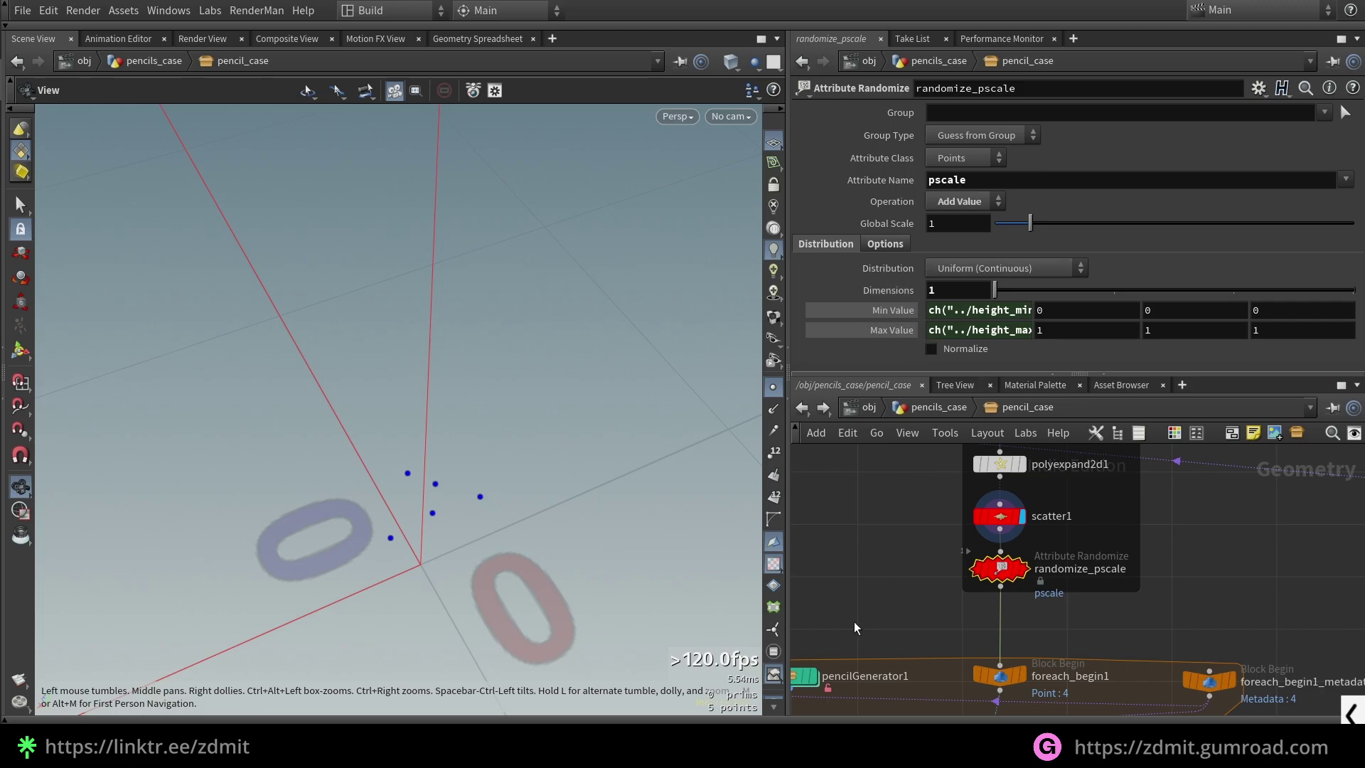
Step: Inspect foreach_begin1, then add a separate For-Each Point block beside the existing pencil loop
{"action": "middle_click_drag", "start_coordinate": [854, 623], "coordinate": [873, 588]}
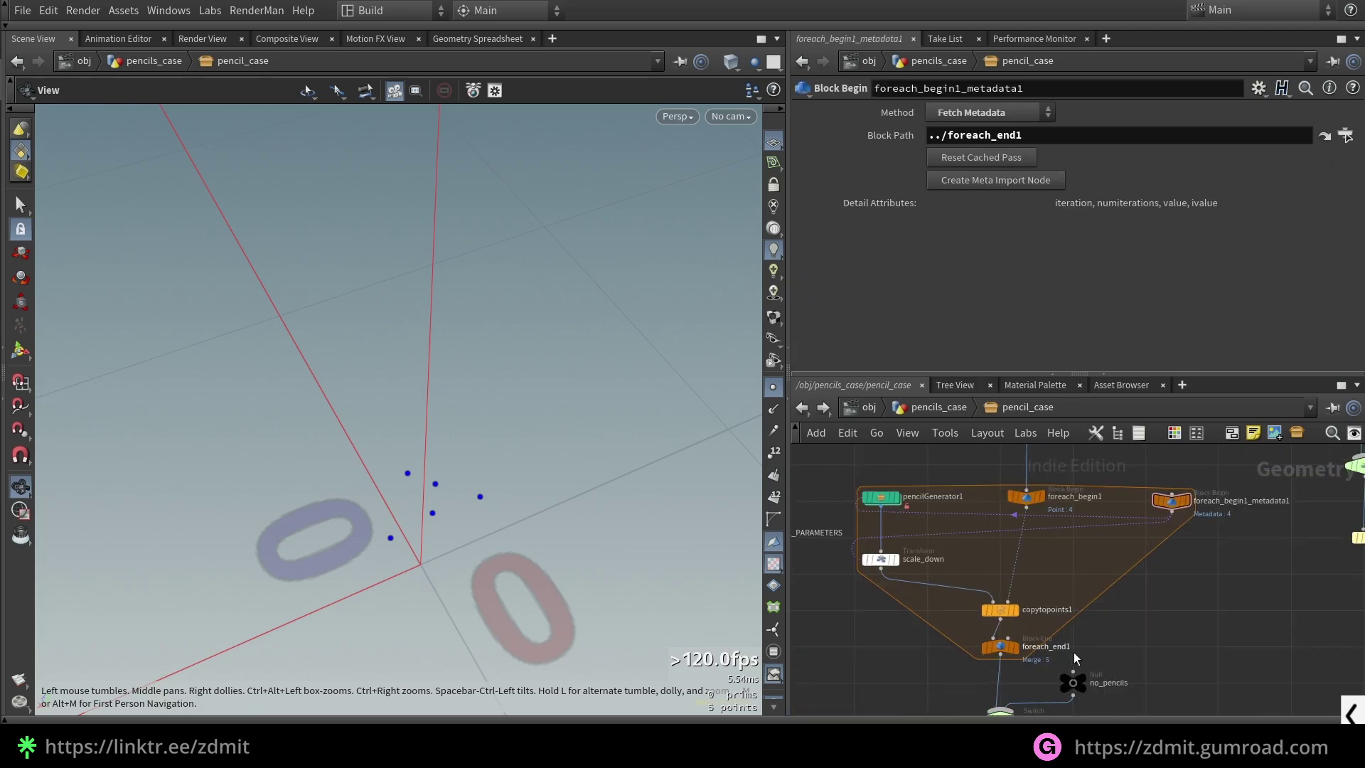
{"action": "left_click", "coordinate": [1024, 496]}
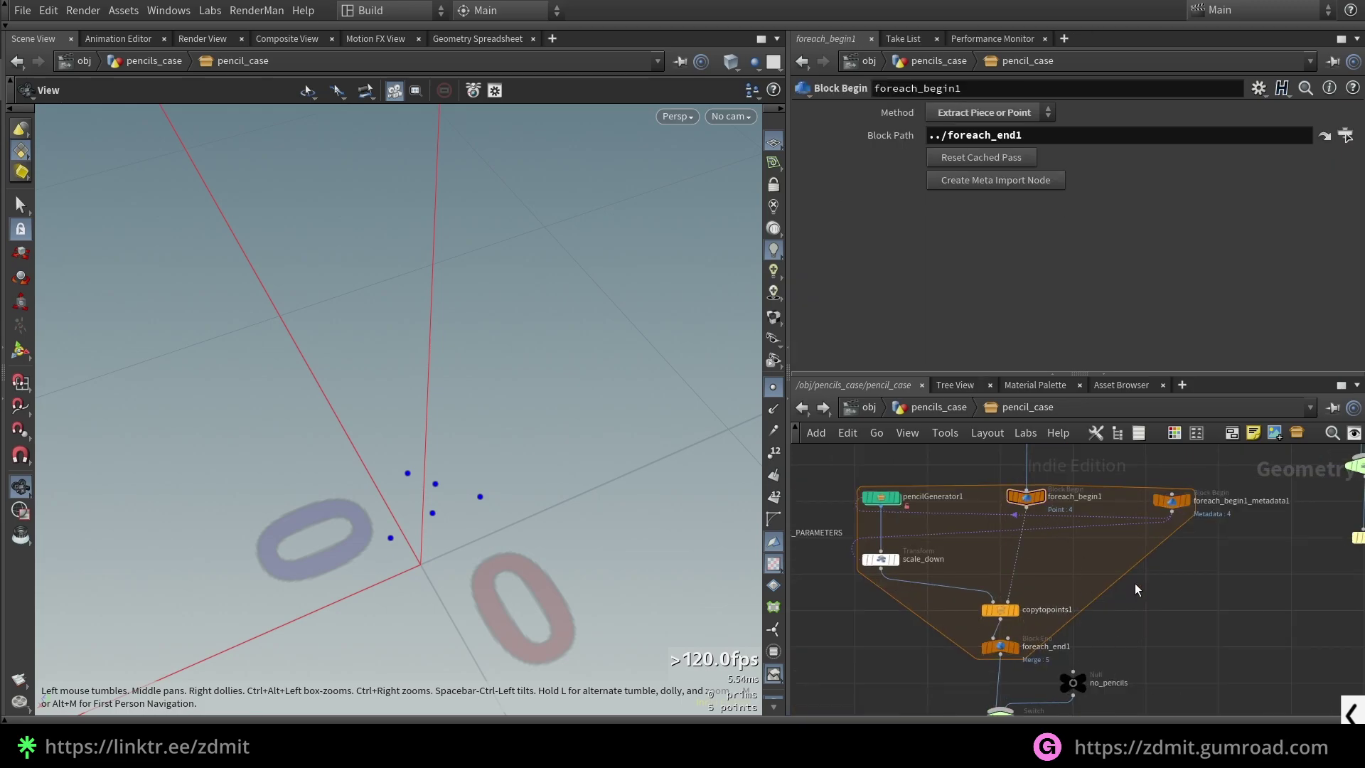
{"action": "key", "text": "Tab"}
{"action": "type", "text": "fore"}
{"action": "key", "text": "Down"}
{"action": "key", "text": "Return"}
{"action": "left_click", "coordinate": [1208, 606]}
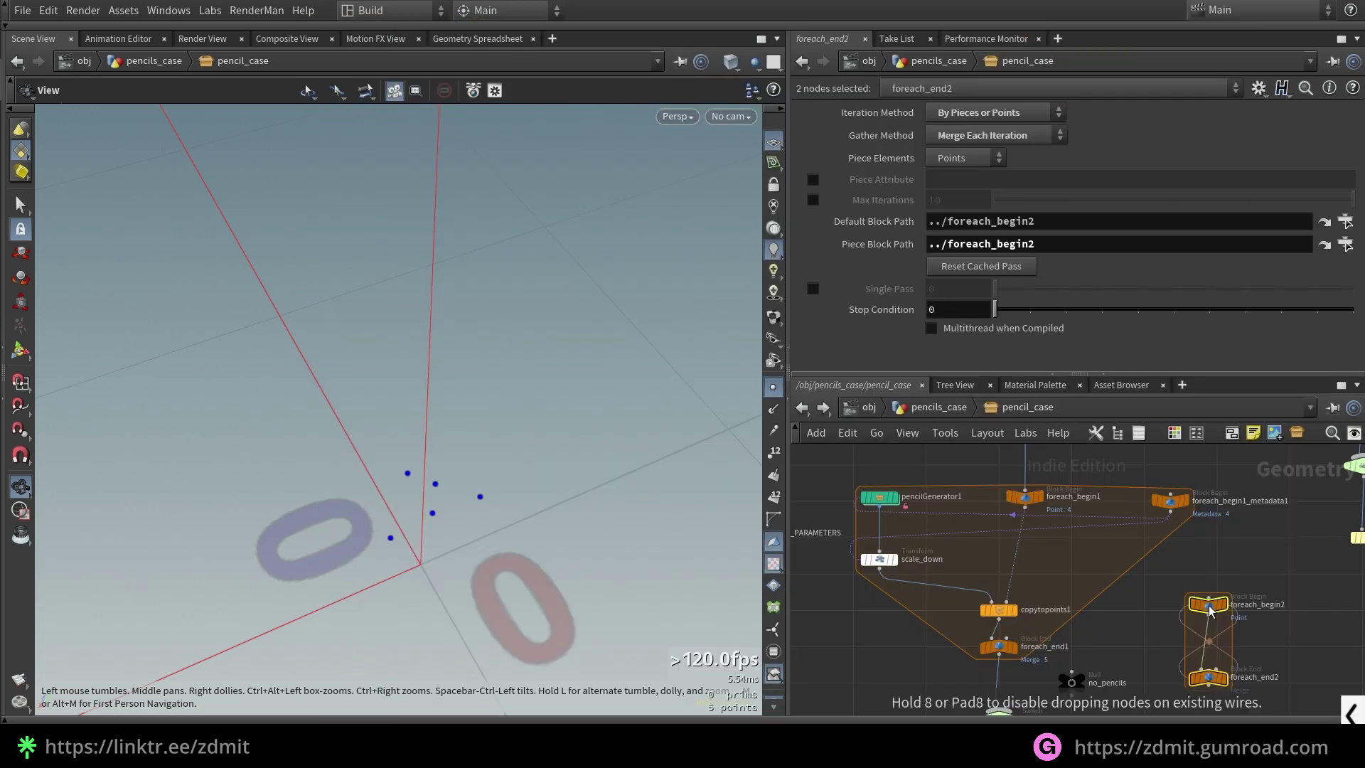
Step: Create a meta import node from foreach_begin2 in the new For-Each block
{"action": "middle_click_drag", "start_coordinate": [1275, 698], "coordinate": [1268, 682]}
{"action": "left_click", "coordinate": [1202, 588]}
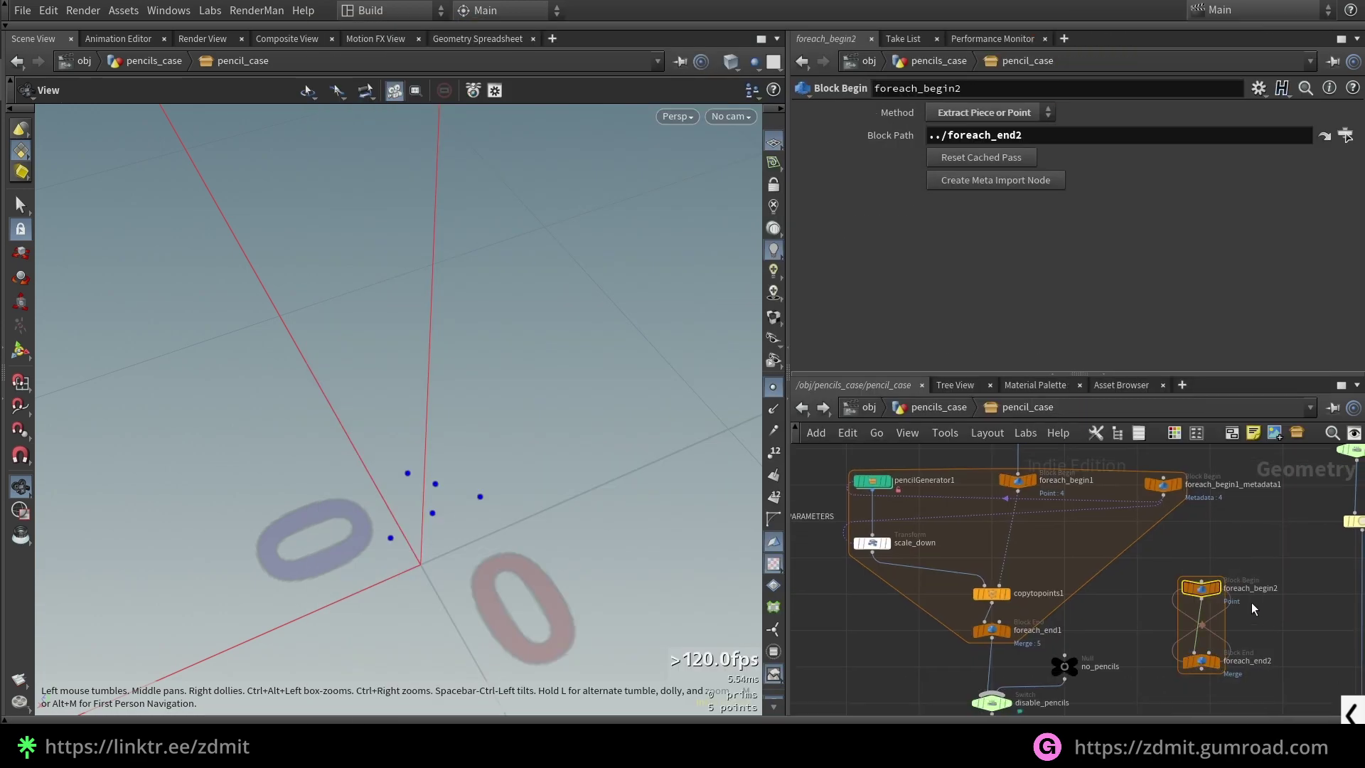
{"action": "middle_click_drag", "start_coordinate": [1255, 602], "coordinate": [1188, 603]}
{"action": "scroll", "coordinate": [1188, 602], "scroll_direction": "up", "scroll_amount": 2}
{"action": "left_click", "coordinate": [995, 180]}
{"action": "scroll", "coordinate": [1115, 538], "scroll_direction": "down", "scroll_amount": 2}
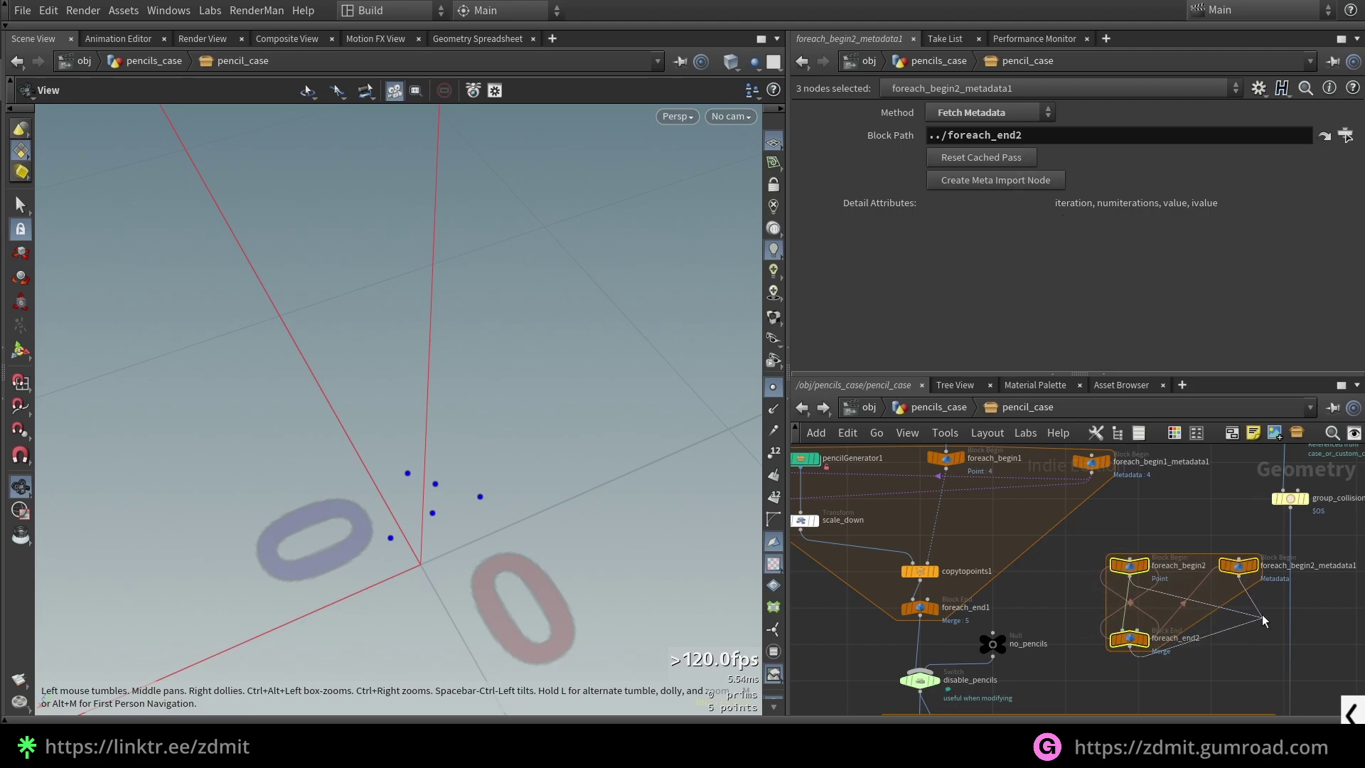
Step: Check the detail attributes of foreach_begin2_metadata1, then delete the whole demonstration For-Each block
{"action": "left_click", "coordinate": [1238, 565]}
{"action": "left_click_drag", "start_coordinate": [1053, 217], "coordinate": [1085, 216]}
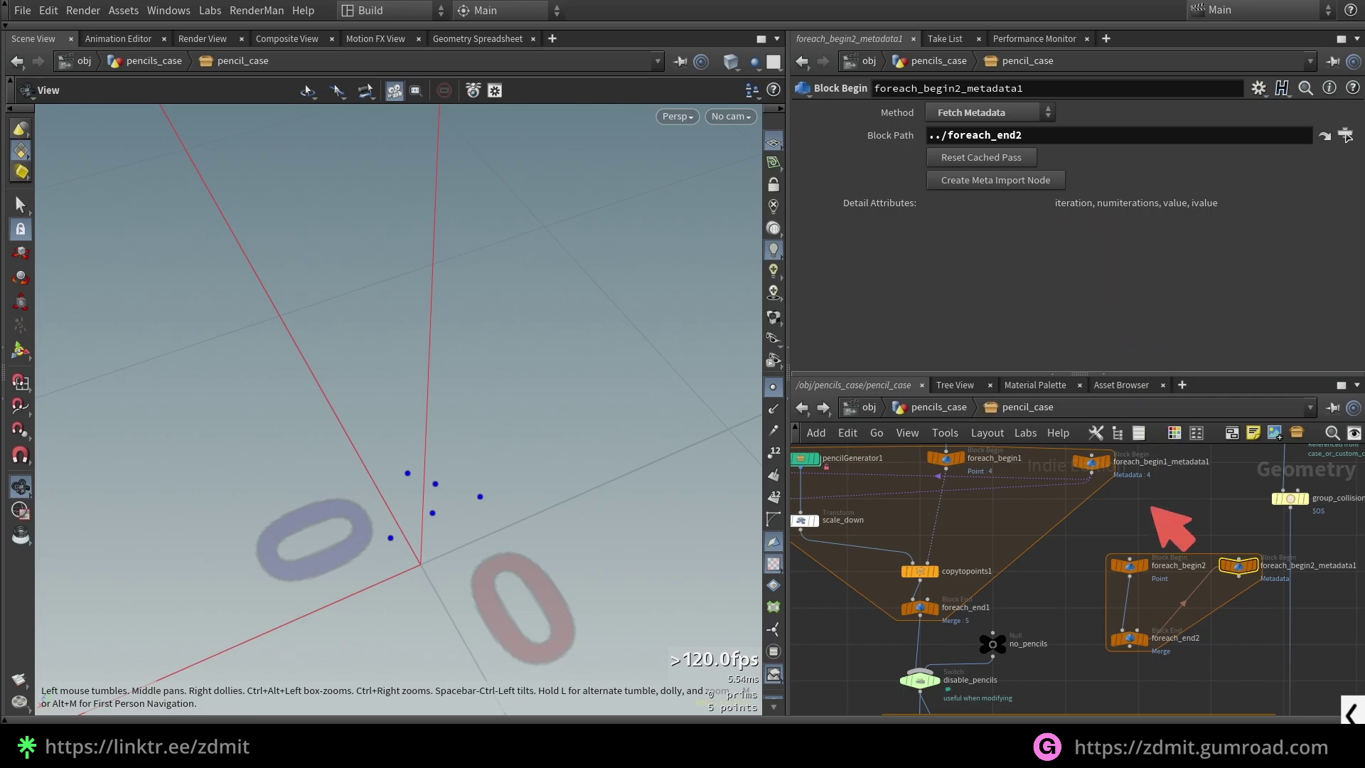
{"action": "mouse_move", "coordinate": [1244, 611]}
{"action": "left_mouse_down"}
{"action": "mouse_move", "coordinate": [1104, 521]}
{"action": "mouse_move", "coordinate": [1268, 667]}
{"action": "left_mouse_up"}
{"action": "key", "text": "Delete"}
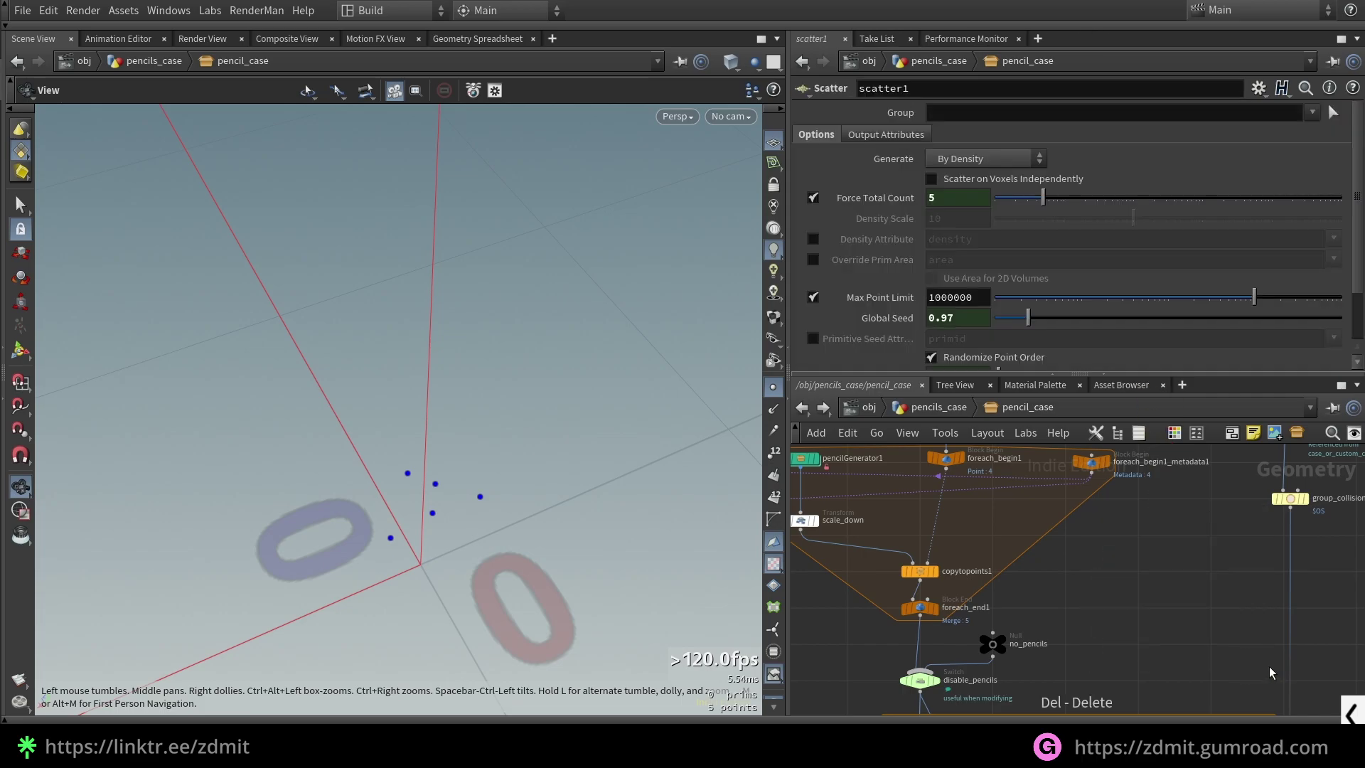
Step: Display pencilGenerator1, frame its pencil in the viewport and hide the point markers
{"action": "scroll", "coordinate": [1269, 667], "scroll_direction": "down", "scroll_amount": 3}
{"action": "scroll", "coordinate": [1034, 563], "scroll_direction": "up", "scroll_amount": 5}
{"action": "left_click_drag", "start_coordinate": [876, 510], "coordinate": [1004, 569]}
{"action": "left_click", "coordinate": [961, 520]}
{"action": "key", "text": "space+f"}
{"action": "scroll", "coordinate": [506, 400], "scroll_direction": "up", "scroll_amount": 1}
{"action": "mouse_move", "coordinate": [507, 401]}
{"action": "left_mouse_down"}
{"action": "mouse_move", "coordinate": [499, 316]}
{"action": "mouse_move", "coordinate": [518, 436]}
{"action": "left_mouse_up"}
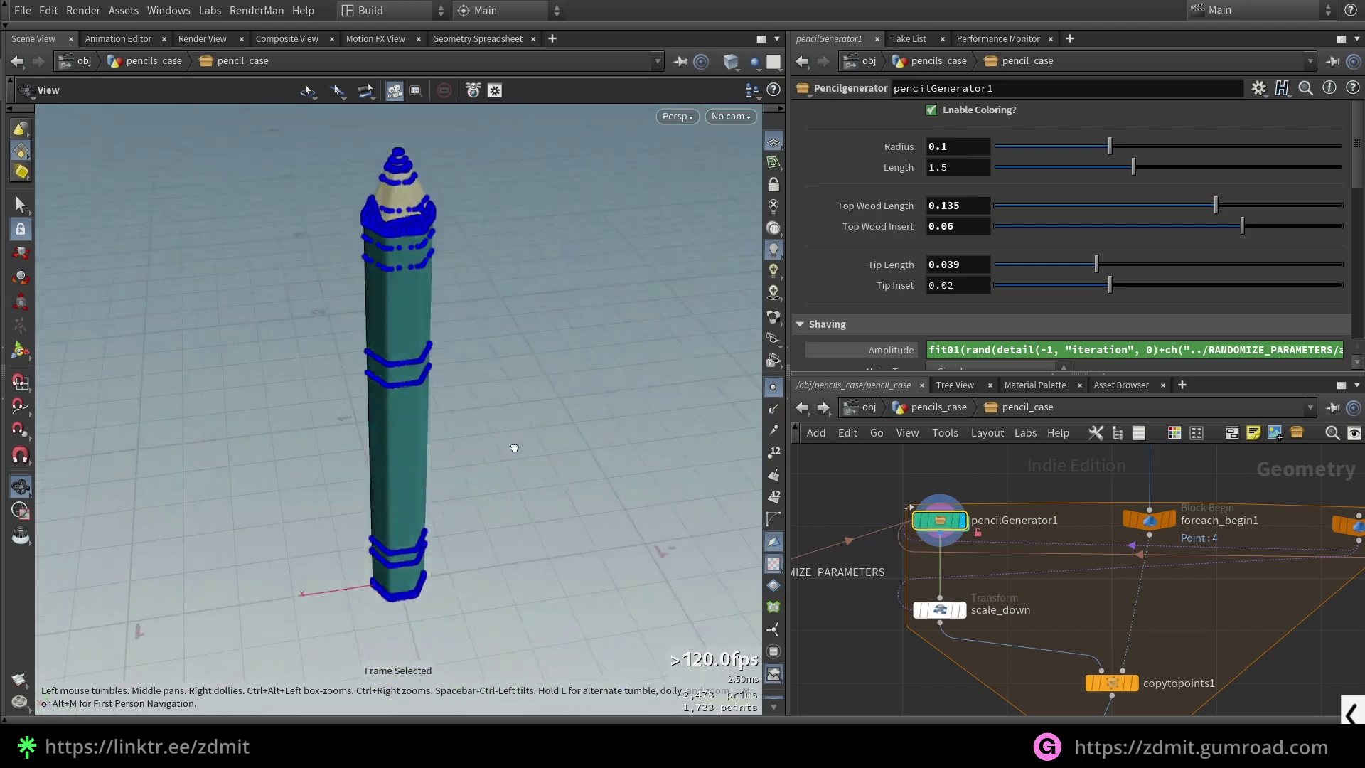
{"action": "left_click", "coordinate": [772, 388]}
Step: Display scale_down and inspect the scaled pencil and its Scale expressions
{"action": "mouse_move", "coordinate": [888, 583]}
{"action": "left_mouse_down"}
{"action": "mouse_move", "coordinate": [1023, 636]}
{"action": "mouse_move", "coordinate": [1008, 625]}
{"action": "left_mouse_up"}
{"action": "left_click", "coordinate": [960, 609]}
{"action": "left_click_drag", "start_coordinate": [458, 543], "coordinate": [447, 529]}
{"action": "middle_click_drag", "start_coordinate": [414, 589], "coordinate": [393, 450]}
{"action": "scroll", "coordinate": [392, 450], "scroll_direction": "up", "scroll_amount": 4}
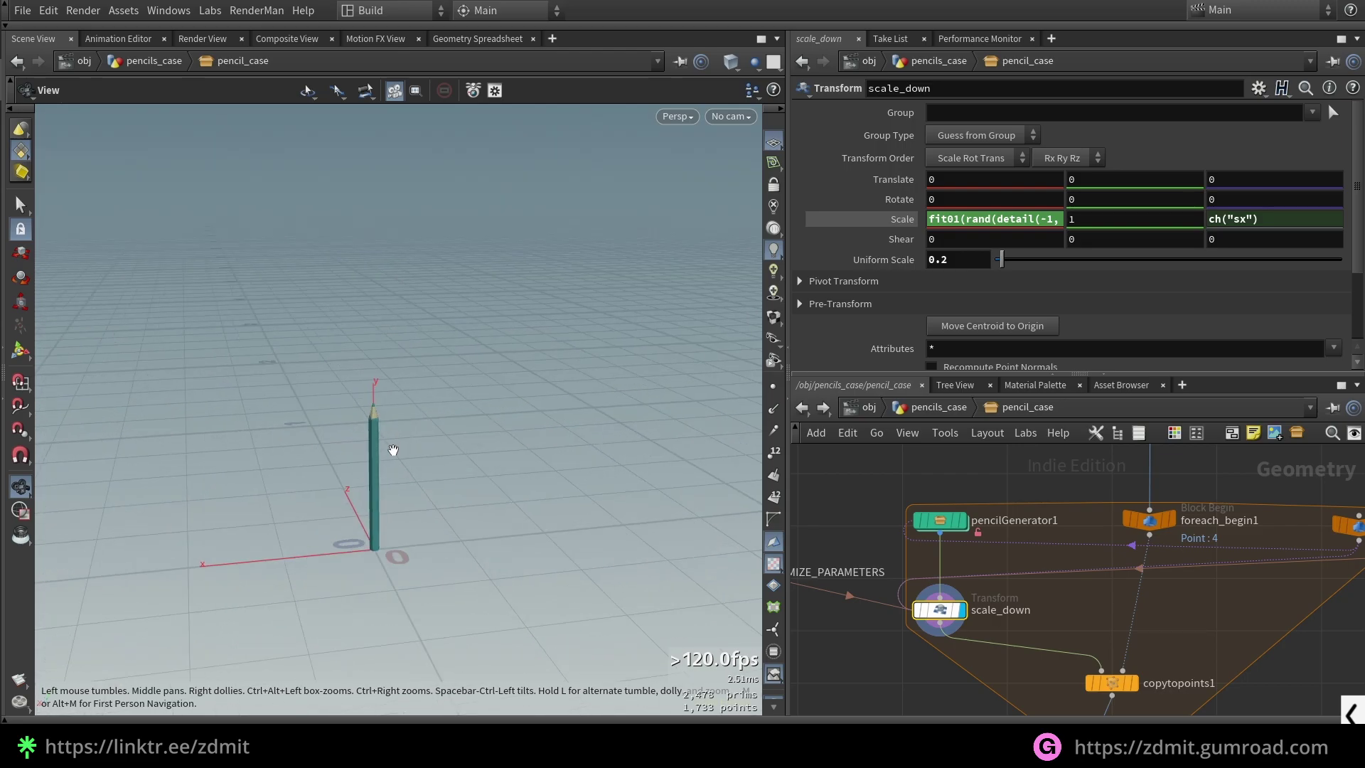
Step: Display copytopoints1 and then foreach_end1 to inspect the copied pencil and the merged set of pencils
{"action": "middle_click_drag", "start_coordinate": [926, 704], "coordinate": [922, 699]}
{"action": "left_click", "coordinate": [1098, 597]}
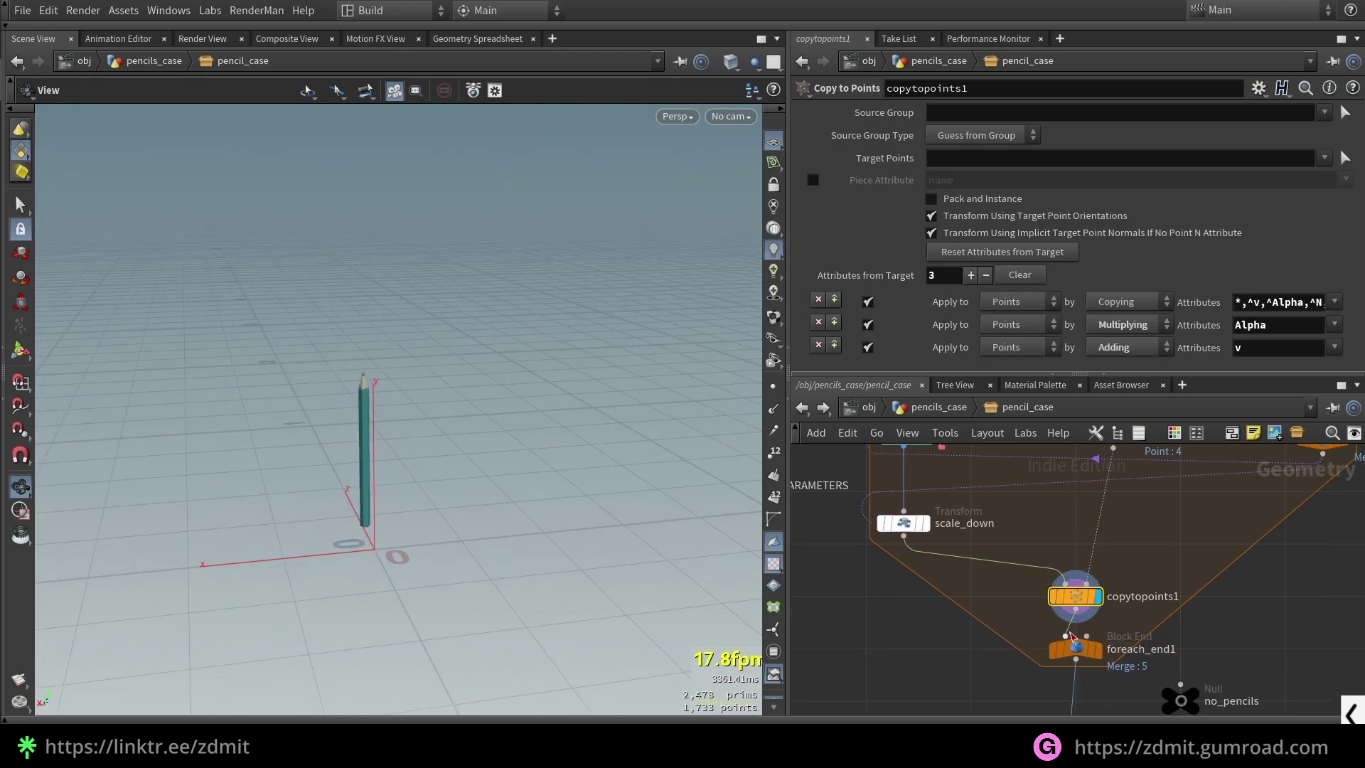
{"action": "left_click", "coordinate": [1075, 648]}
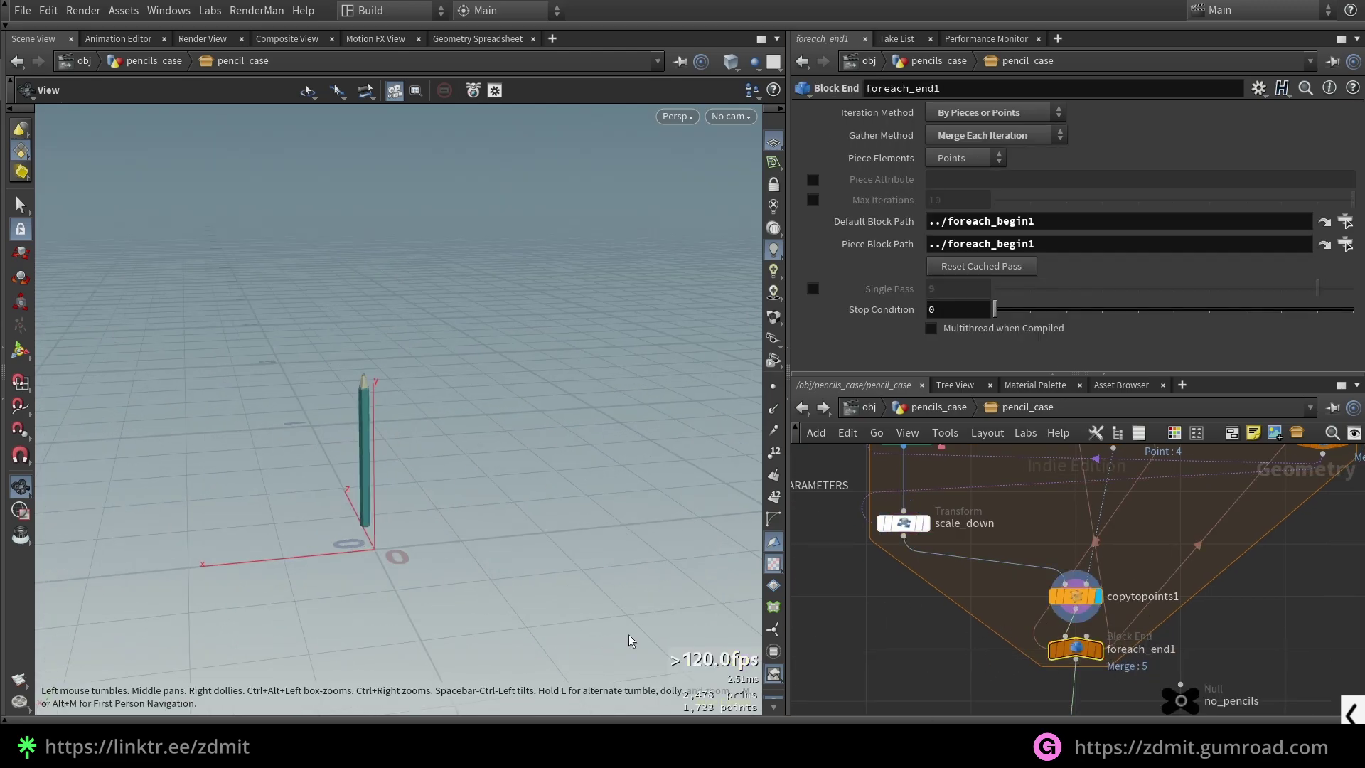
{"action": "left_click", "coordinate": [1100, 650]}
{"action": "left_click_drag", "start_coordinate": [490, 462], "coordinate": [460, 591]}
{"action": "scroll", "coordinate": [426, 483], "scroll_direction": "up", "scroll_amount": 5}
{"action": "mouse_move", "coordinate": [398, 398]}
{"action": "left_mouse_down"}
{"action": "mouse_move", "coordinate": [600, 502]}
{"action": "mouse_move", "coordinate": [661, 398]}
{"action": "left_mouse_up"}
Step: Select RANDOMIZE_PARAMETERS and compare its radius and shaving amplitude settings with the pencil tips up close
{"action": "middle_click_drag", "start_coordinate": [807, 501], "coordinate": [995, 543]}
{"action": "scroll", "coordinate": [931, 544], "scroll_direction": "down", "scroll_amount": 1}
{"action": "left_click_drag", "start_coordinate": [891, 489], "coordinate": [991, 585]}
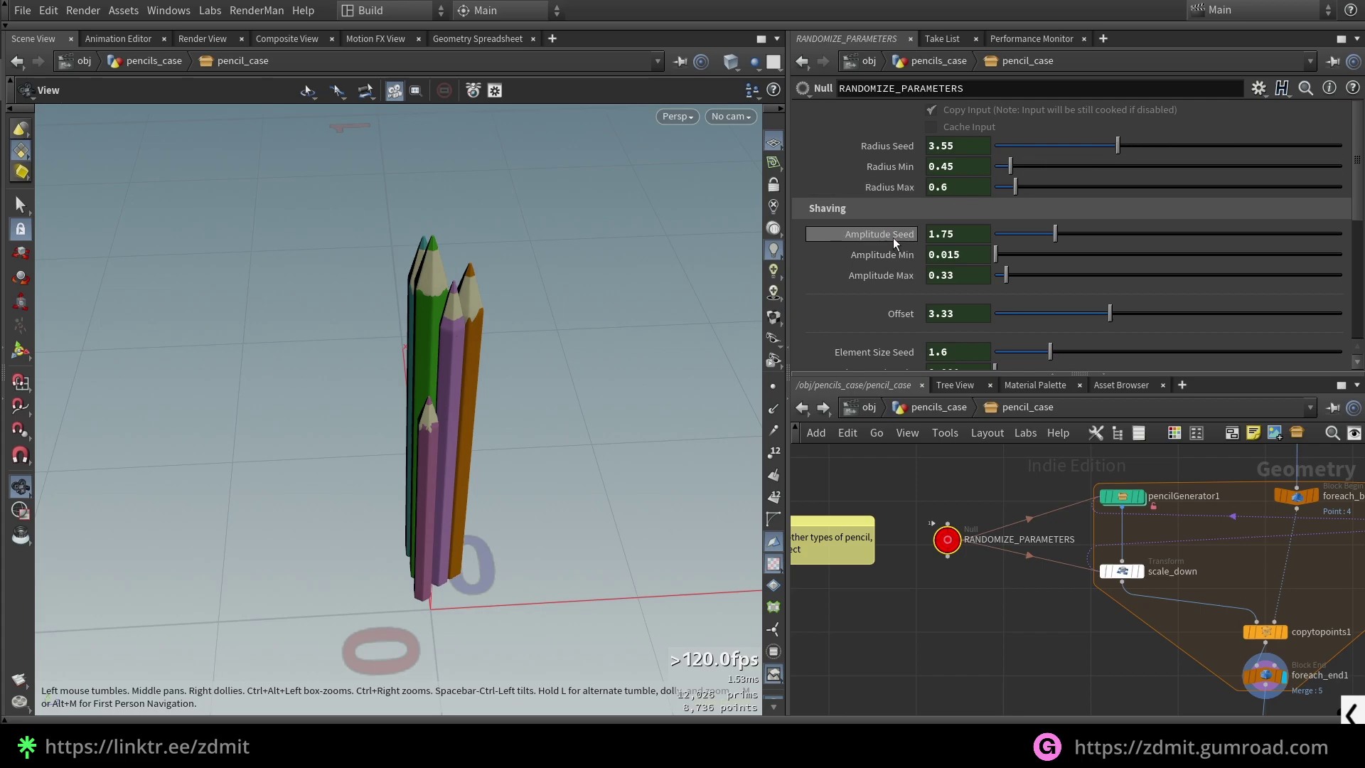
{"action": "scroll", "coordinate": [881, 232], "scroll_direction": "down", "scroll_amount": 2}
{"action": "scroll", "coordinate": [530, 249], "scroll_direction": "up", "scroll_amount": 5}
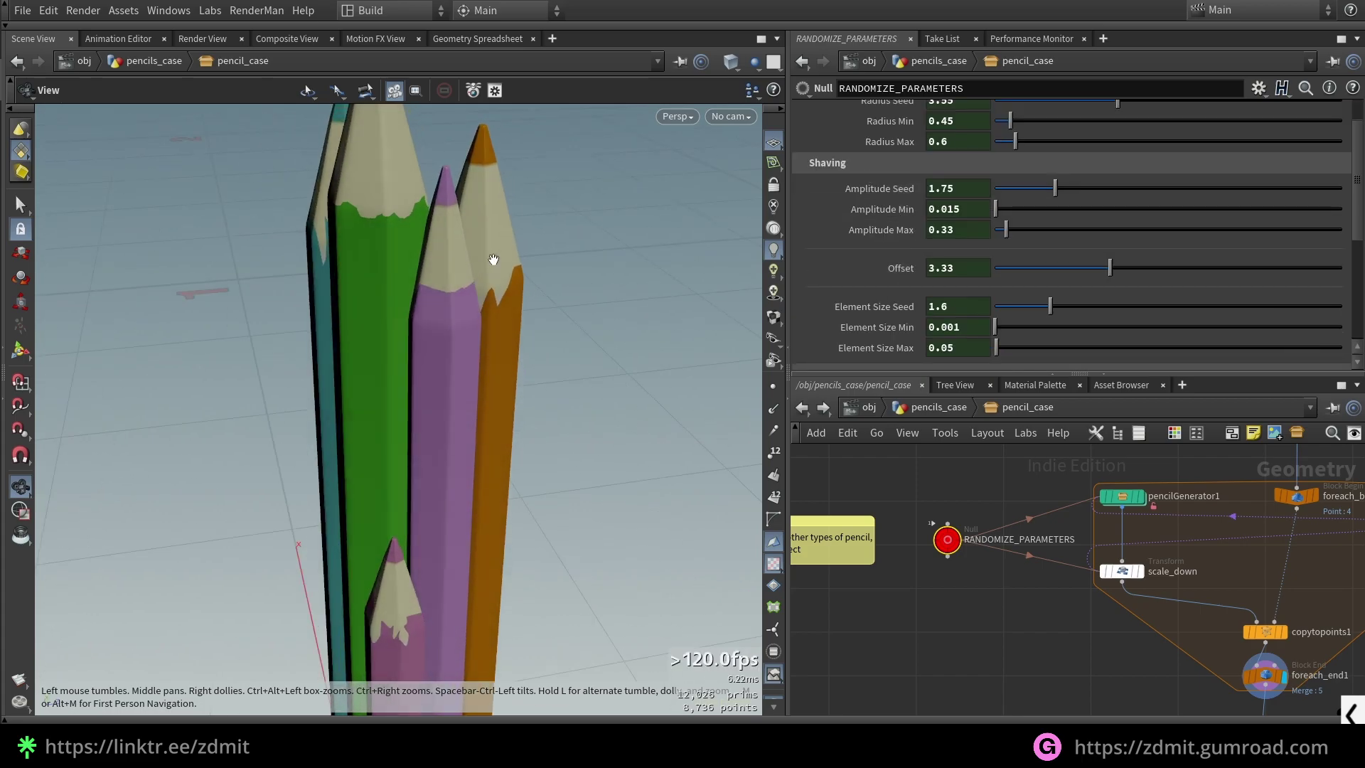
{"action": "mouse_move", "coordinate": [454, 238]}
{"action": "left_mouse_down"}
{"action": "mouse_move", "coordinate": [569, 259]}
{"action": "mouse_move", "coordinate": [365, 247]}
{"action": "mouse_move", "coordinate": [437, 227]}
{"action": "left_mouse_up"}
{"action": "key", "text": "F9"}
{"action": "key", "text": "shift+F9"}
{"action": "key", "text": "F9"}
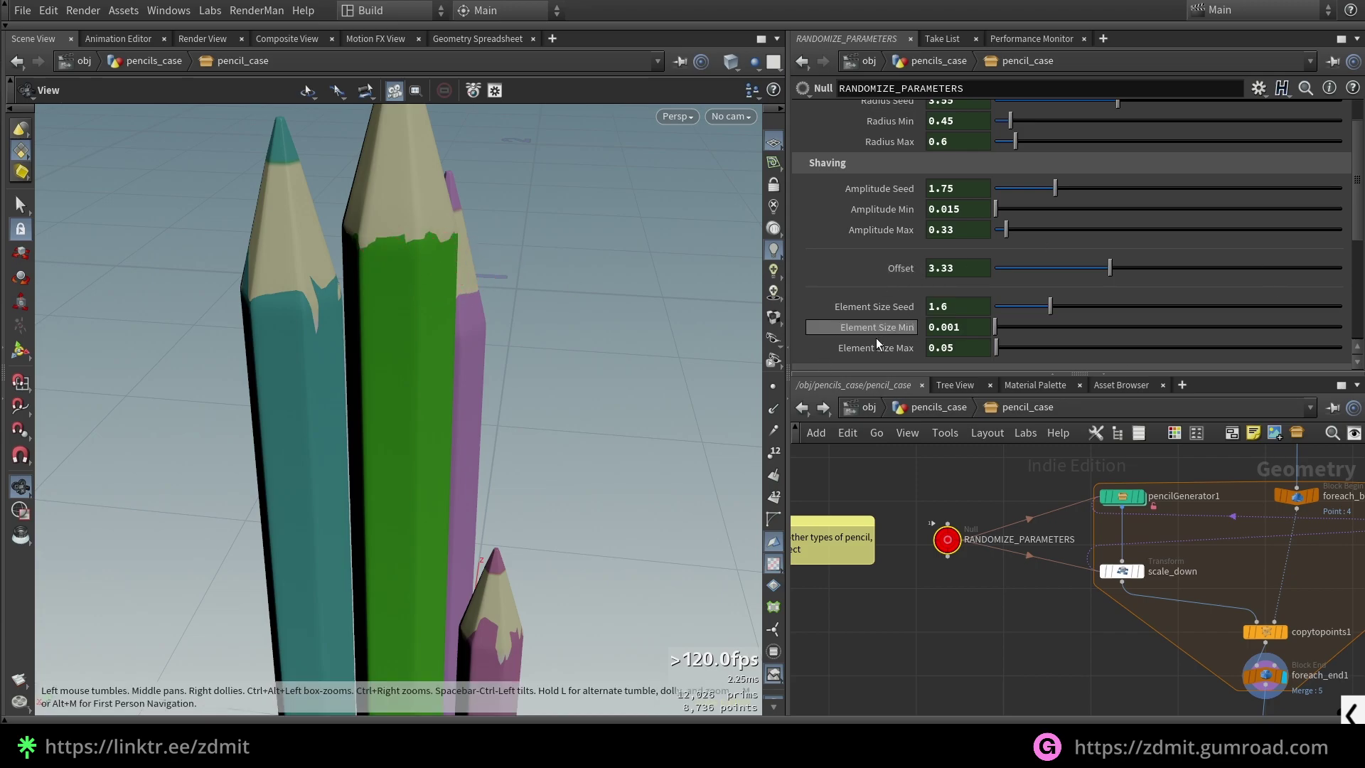
Step: Review the element size, wood color, and base and ink color parameters of RANDOMIZE_PARAMETERS
{"action": "scroll", "coordinate": [900, 272], "scroll_direction": "down", "scroll_amount": 3}
{"action": "scroll", "coordinate": [893, 280], "scroll_direction": "down", "scroll_amount": 6}
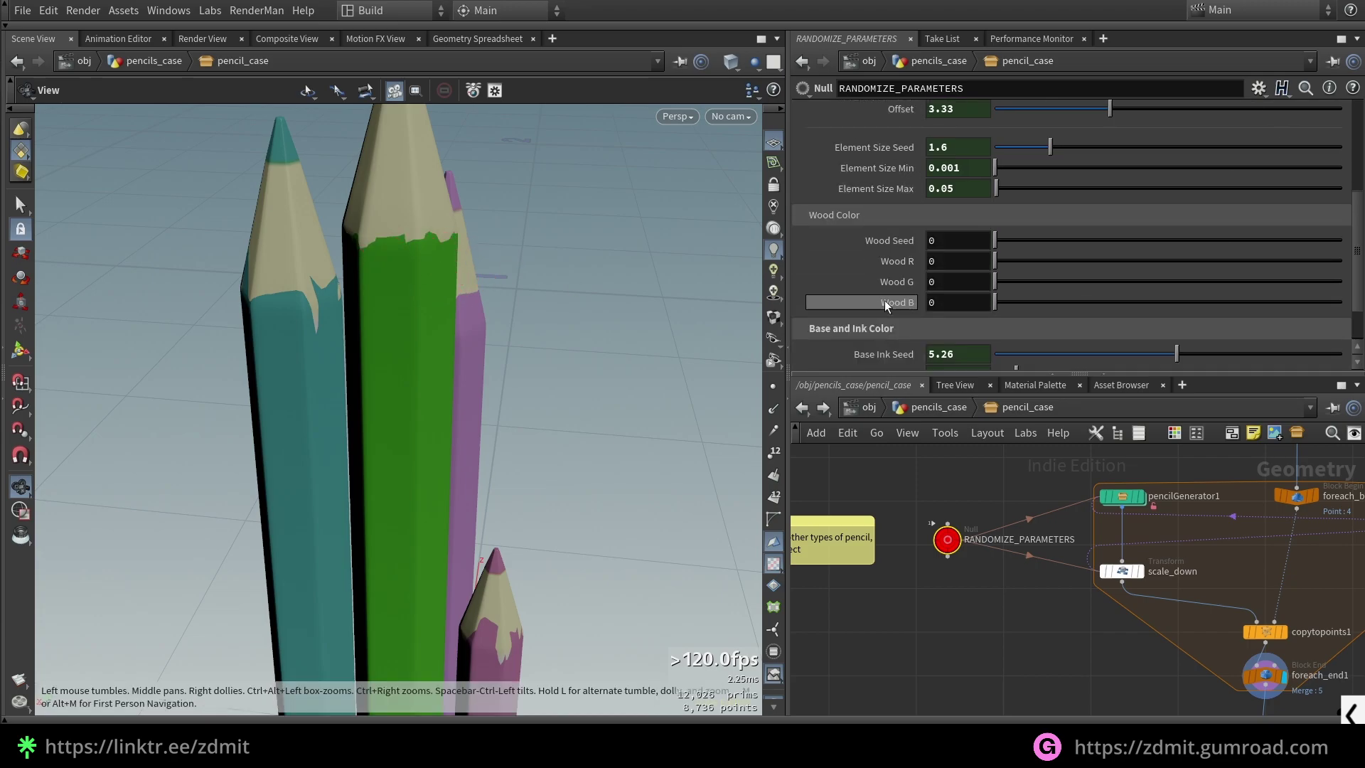
{"action": "scroll", "coordinate": [896, 281], "scroll_direction": "down", "scroll_amount": 1}
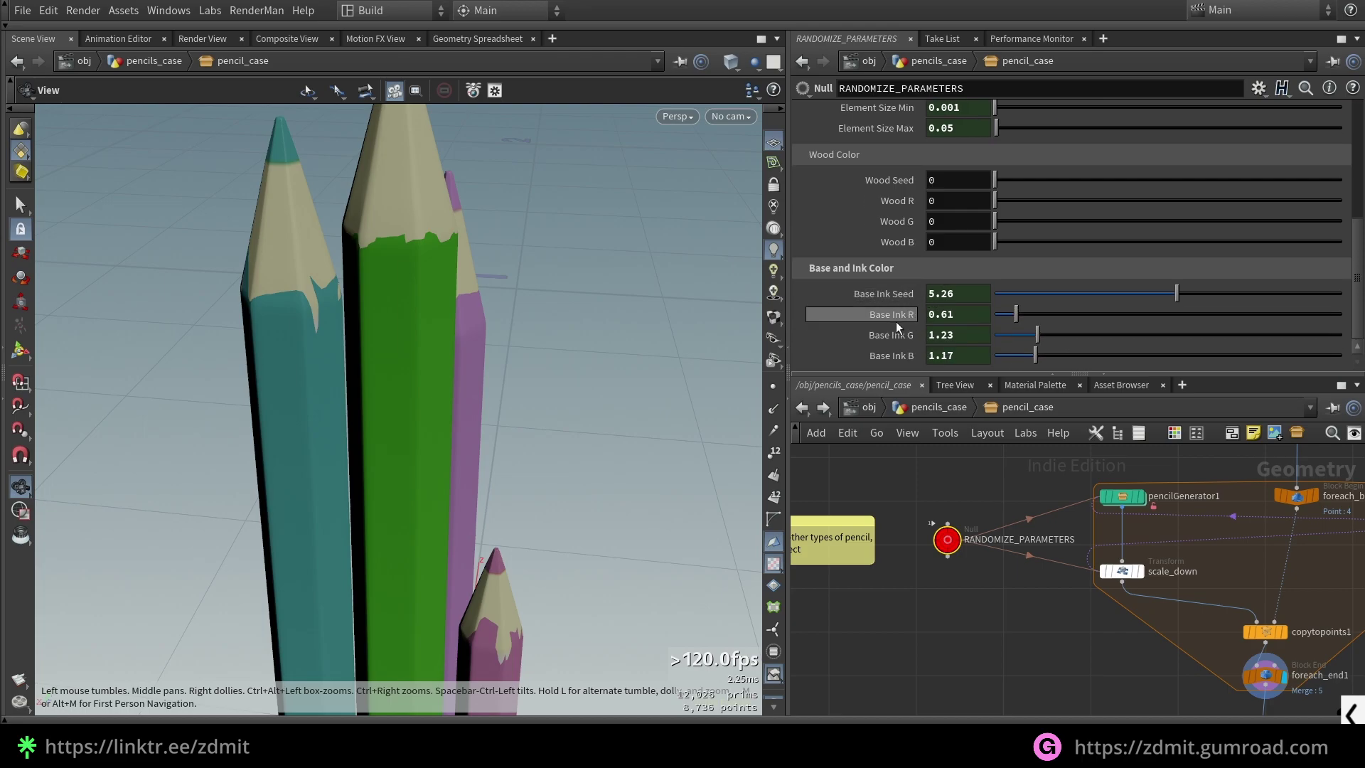
{"action": "scroll", "coordinate": [474, 357], "scroll_direction": "down", "scroll_amount": 6}
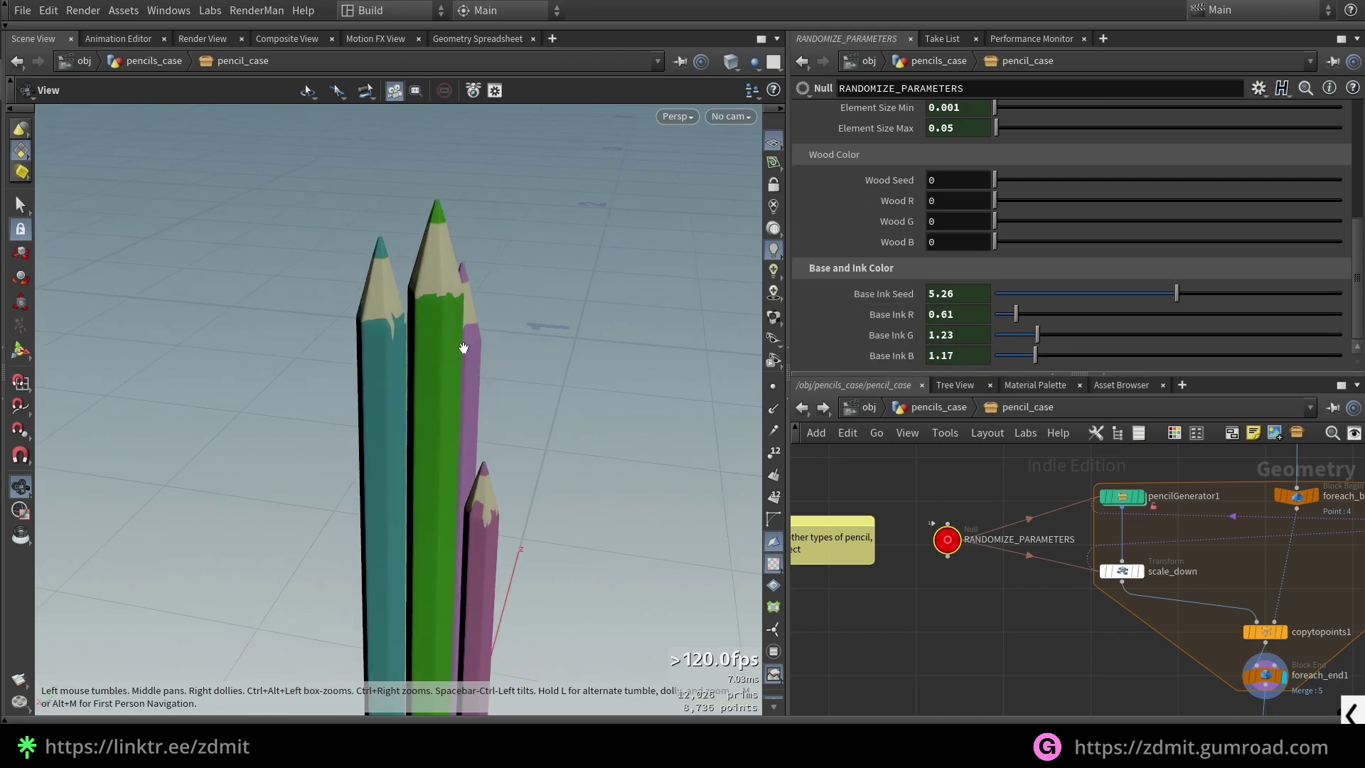
{"action": "middle_click_drag", "start_coordinate": [965, 602], "coordinate": [937, 589]}
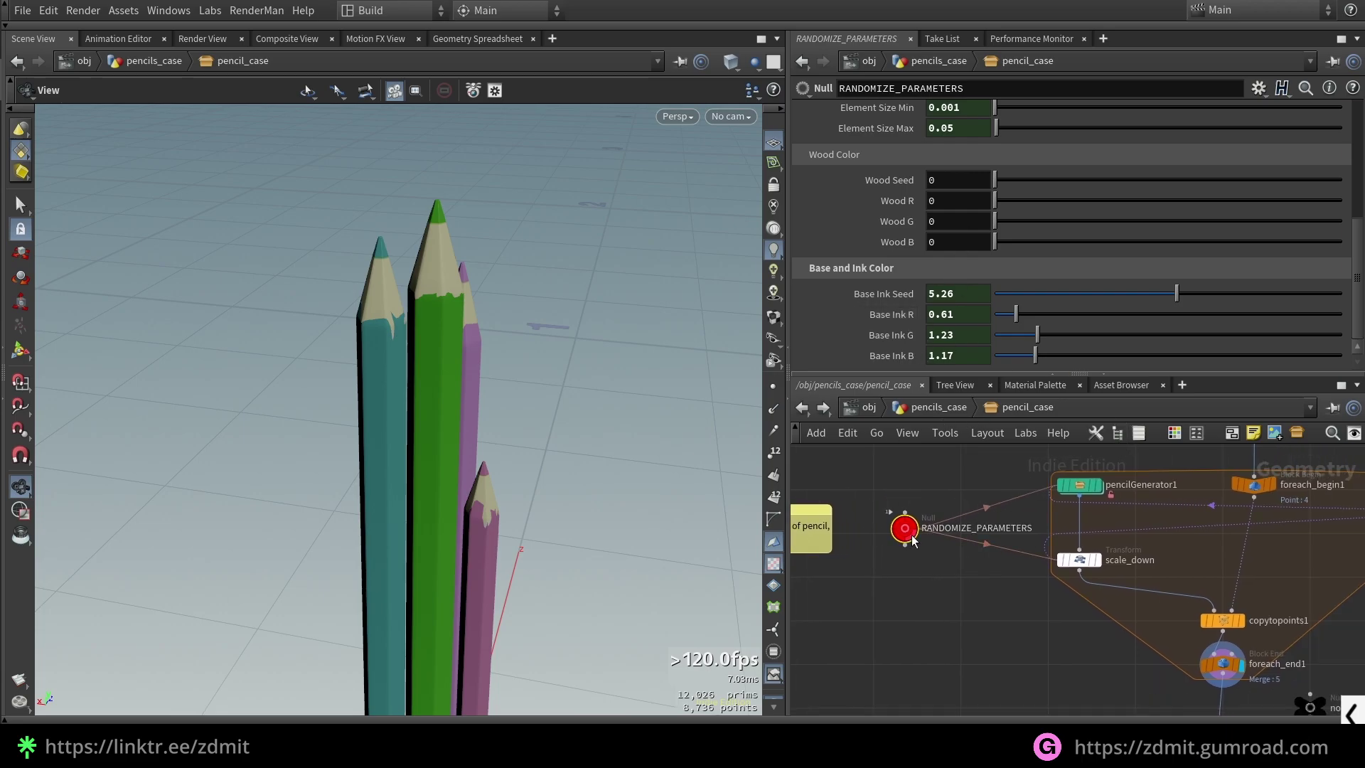
{"action": "scroll", "coordinate": [956, 234], "scroll_direction": "up", "scroll_amount": 5}
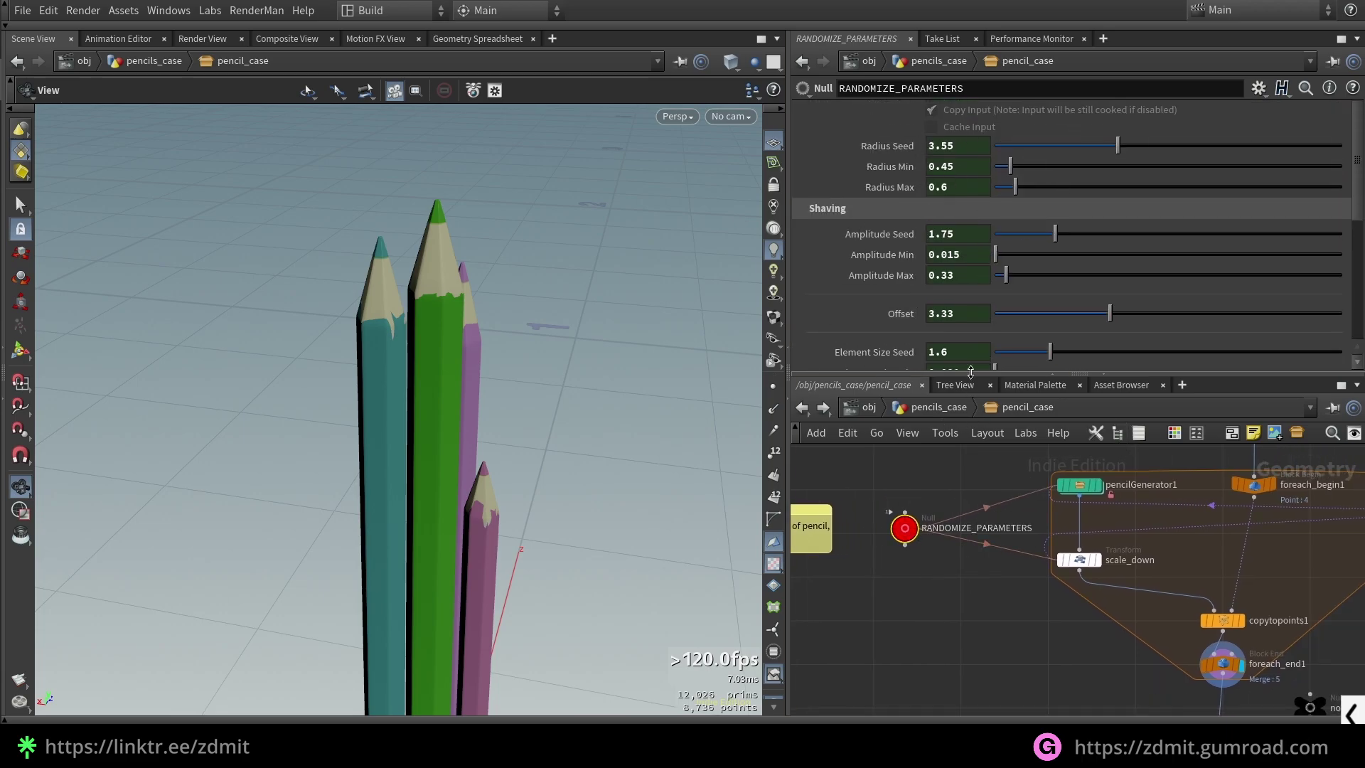
Step: Open the shaving Amplitude expression of pencilGenerator1 in a widened expression editor
{"action": "left_click", "coordinate": [1079, 485]}
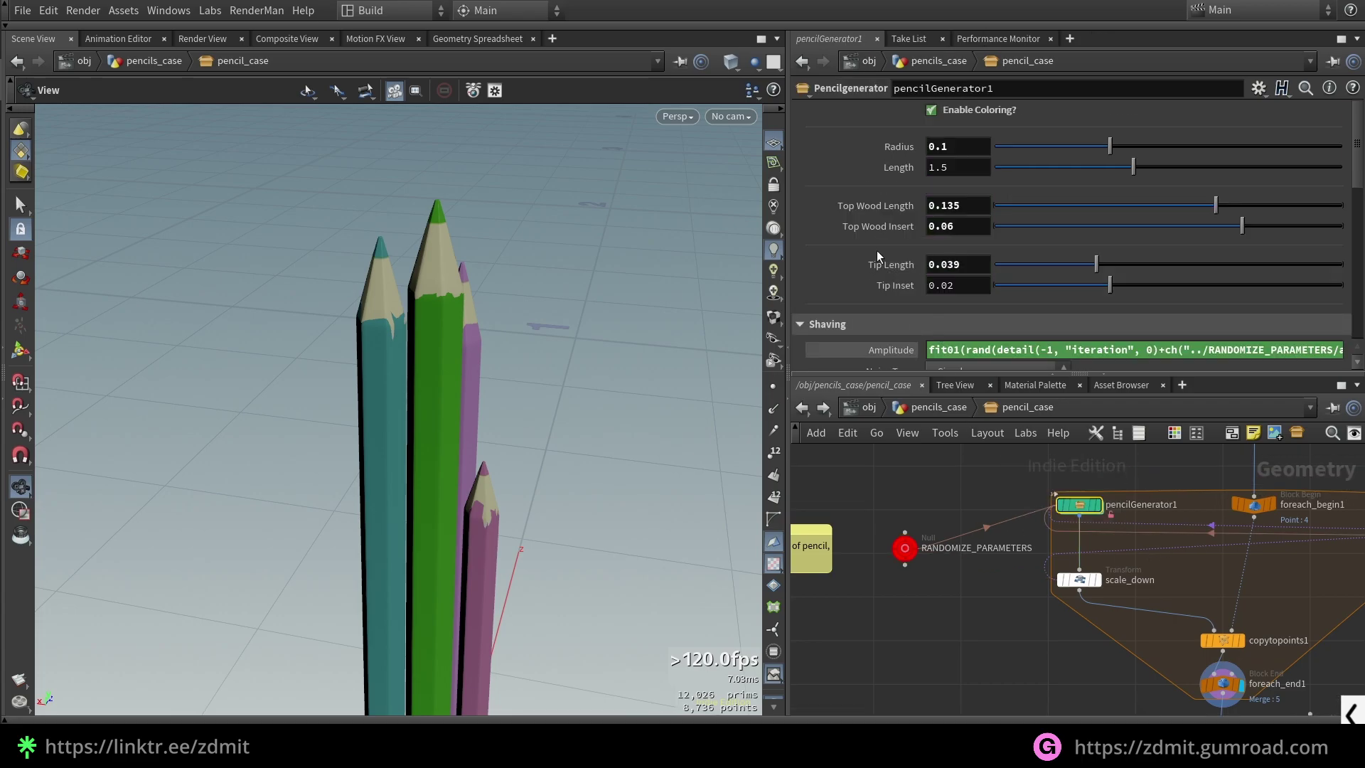
{"action": "scroll", "coordinate": [874, 246], "scroll_direction": "down", "scroll_amount": 3}
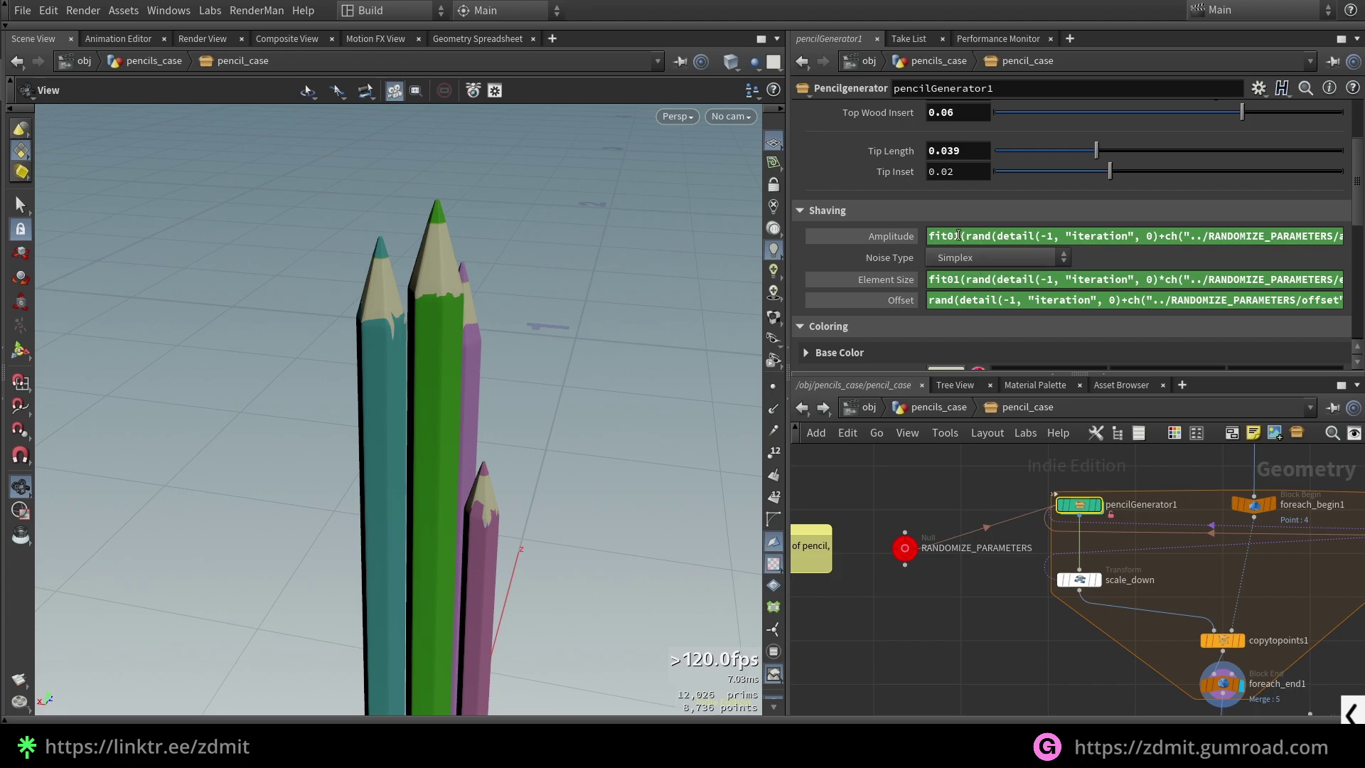
{"action": "key", "text": "alt+e"}
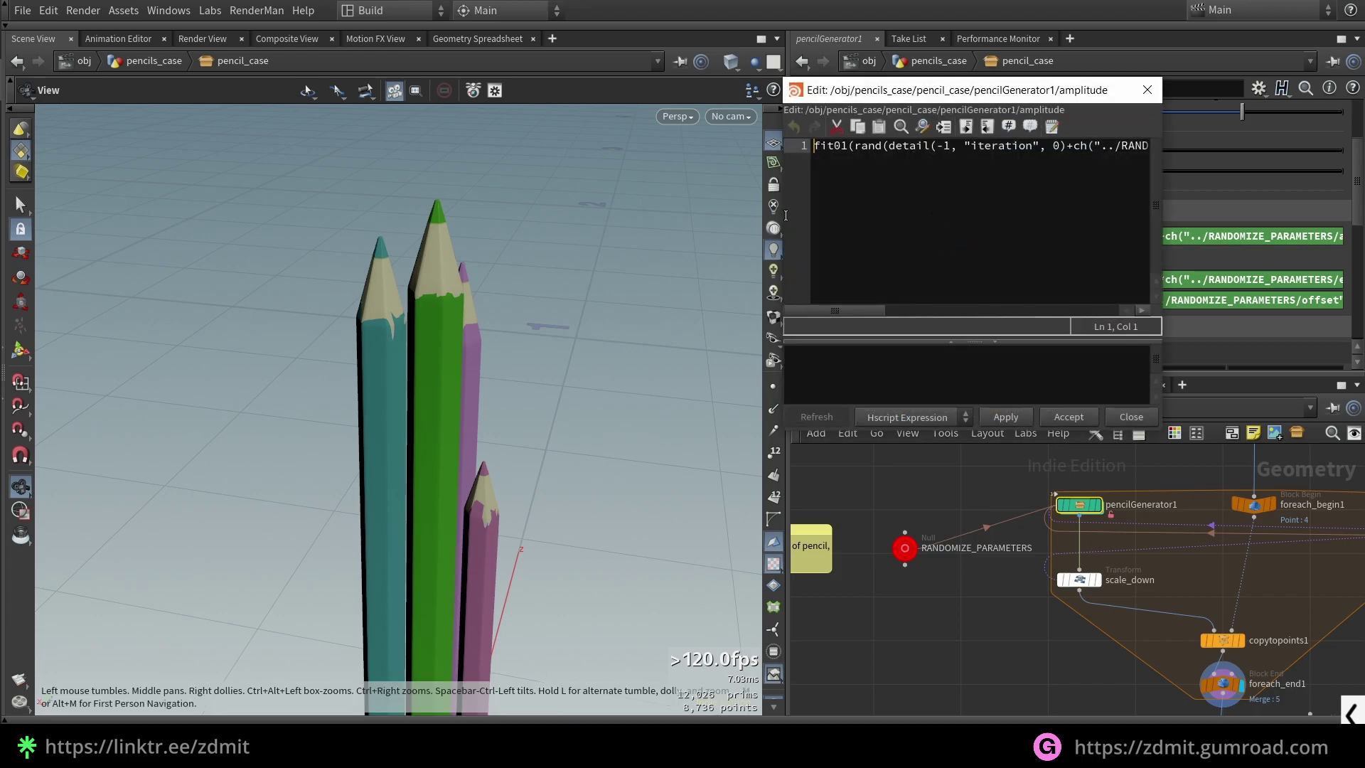
{"action": "left_click_drag", "start_coordinate": [781, 166], "coordinate": [53, 205]}
{"action": "left_click_drag", "start_coordinate": [863, 88], "coordinate": [924, 119]}
{"action": "left_click", "coordinate": [223, 219]}
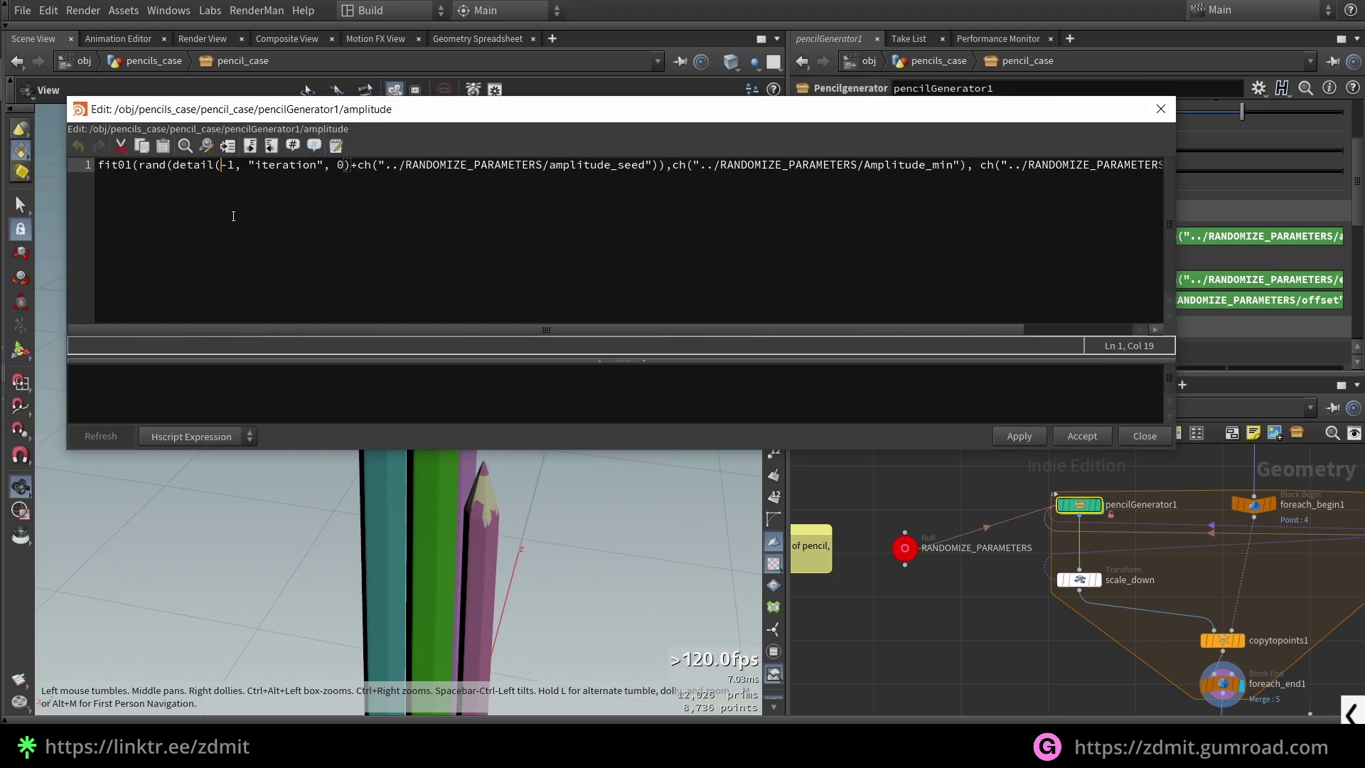
Step: Examine the detail(-1, "iteration", 0) and amplitude_seed parts of the Amplitude expression in relation to the loop
{"action": "left_click_drag", "start_coordinate": [173, 165], "coordinate": [351, 164]}
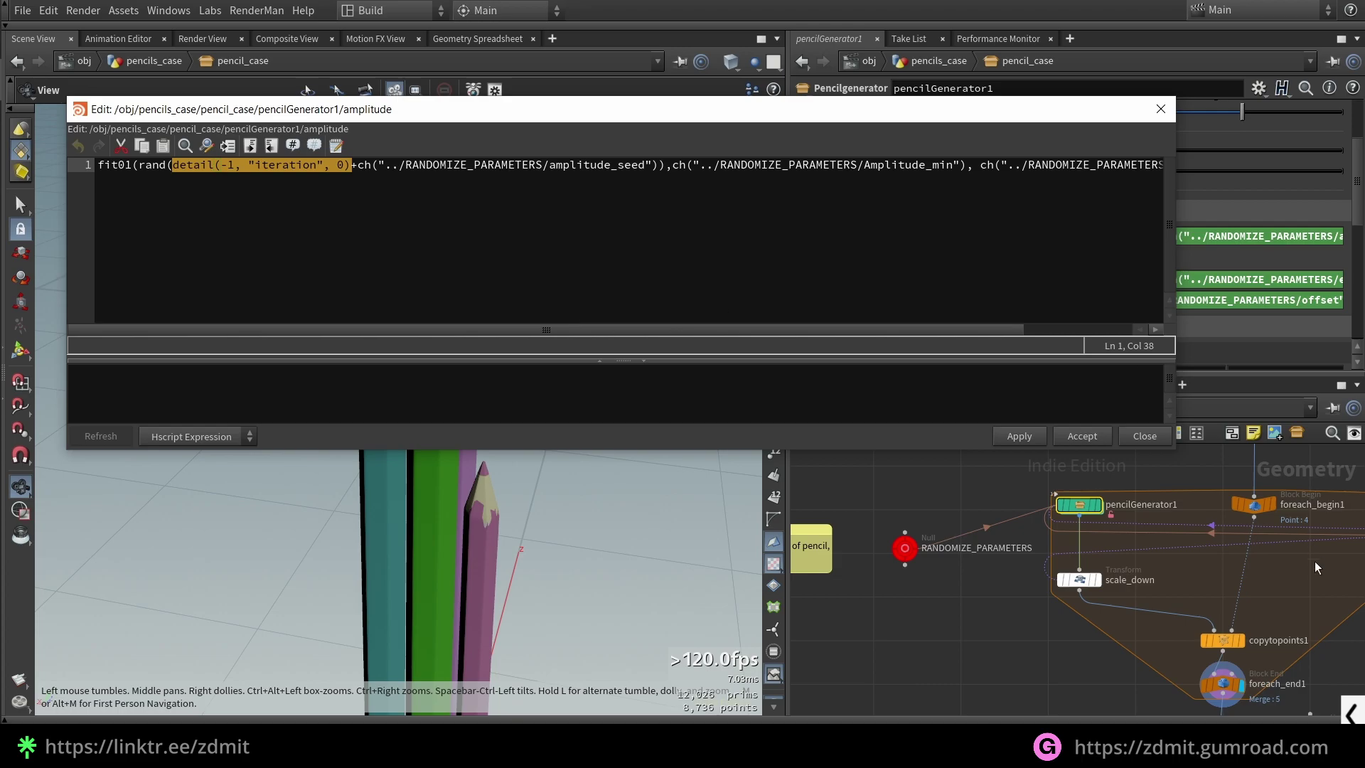
{"action": "left_click_drag", "start_coordinate": [1243, 702], "coordinate": [1243, 702]}
{"action": "left_click", "coordinate": [359, 166]}
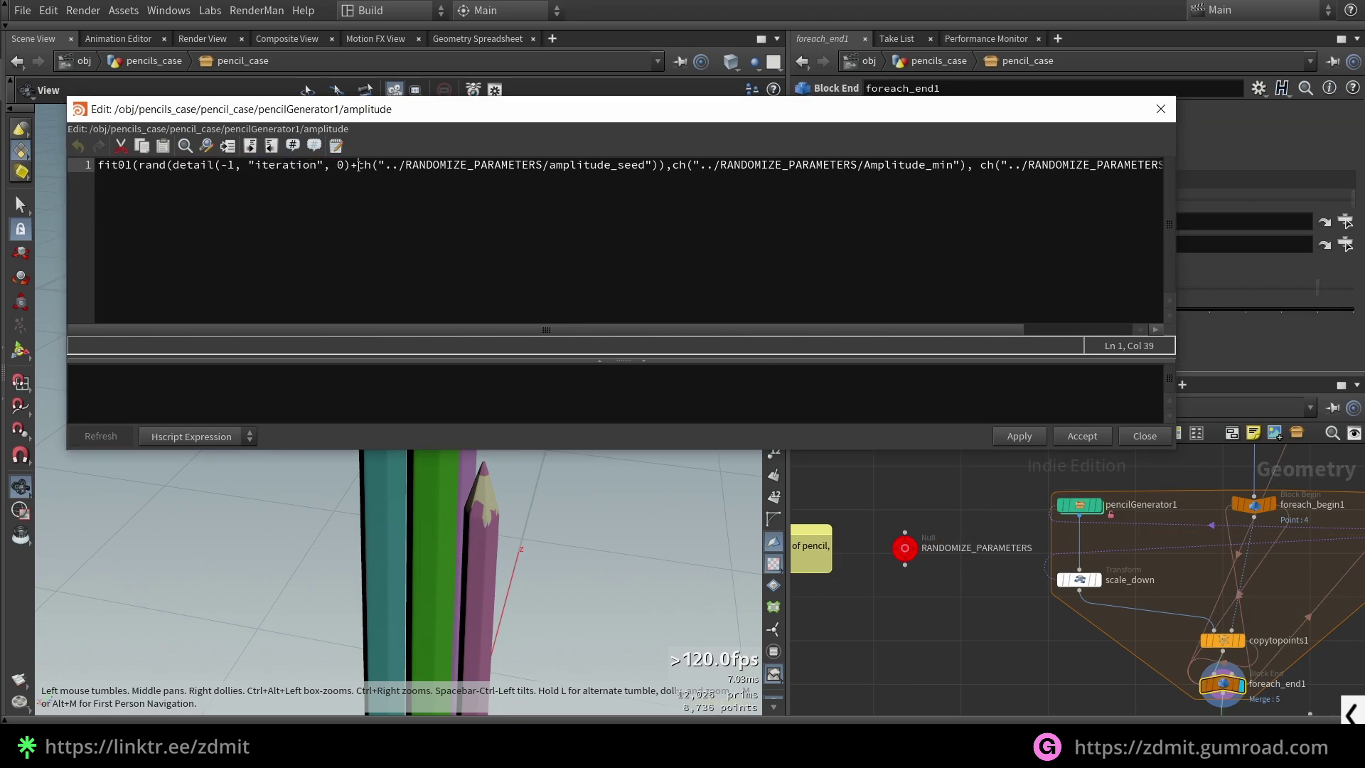
{"action": "left_click_drag", "start_coordinate": [363, 165], "coordinate": [656, 171]}
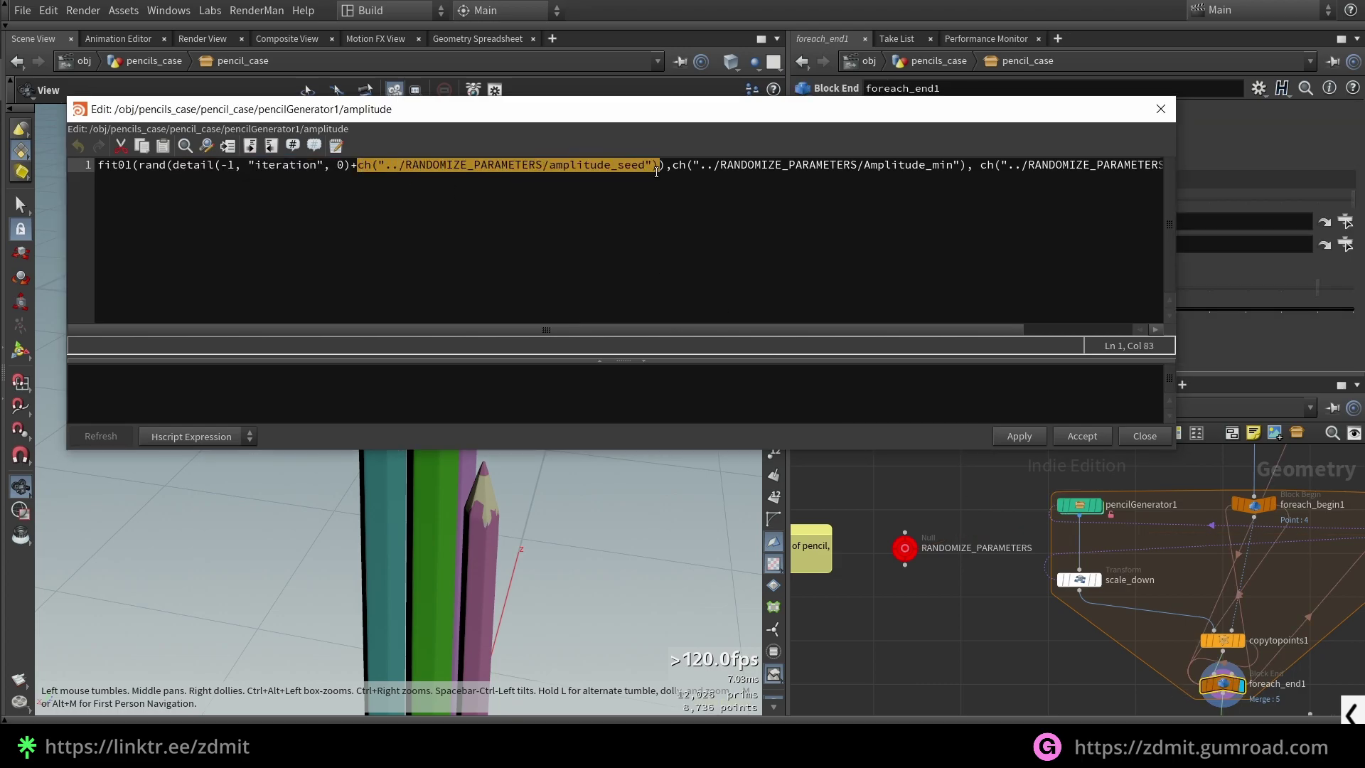
Step: Compare the Amplitude expression with the seed, minimum and maximum parameters of RANDOMIZE_PARAMETERS
{"action": "left_click", "coordinate": [906, 548]}
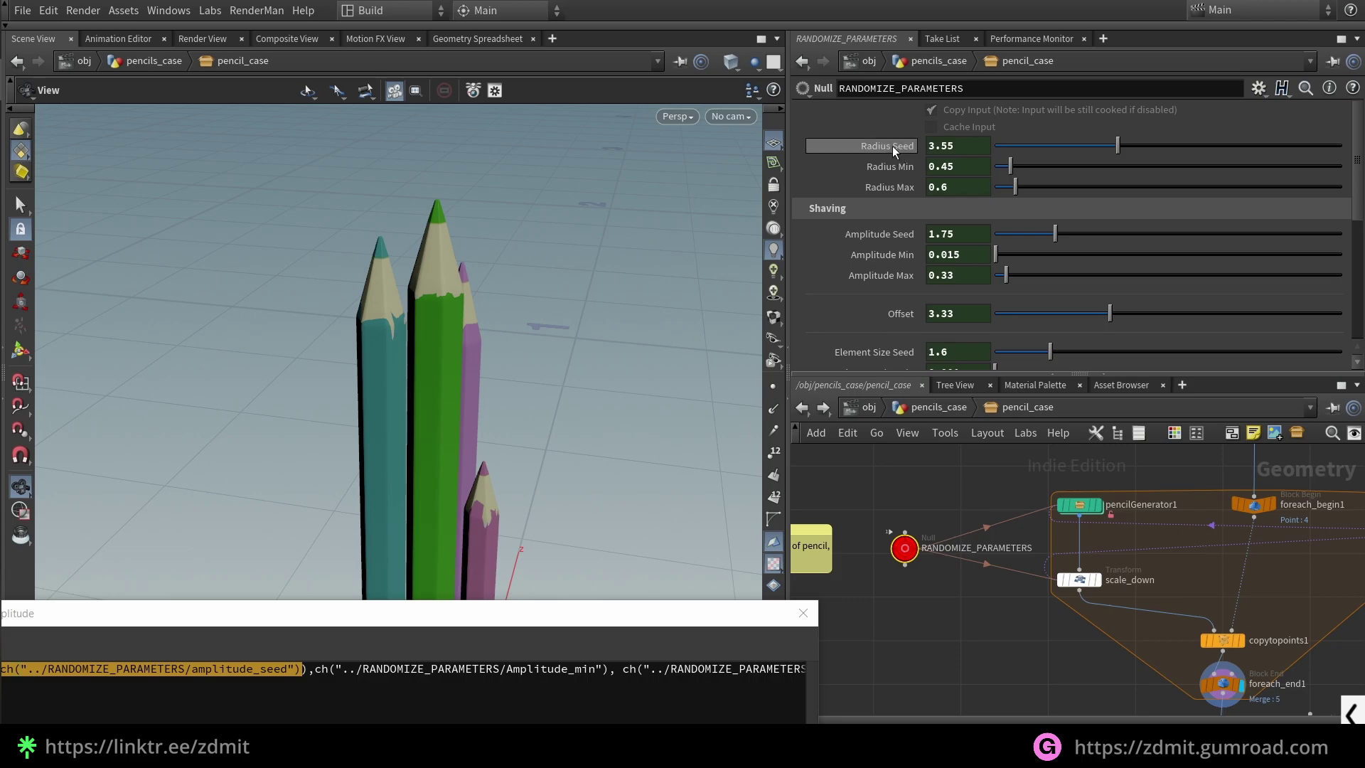
{"action": "scroll", "coordinate": [889, 327], "scroll_direction": "down", "scroll_amount": 2}
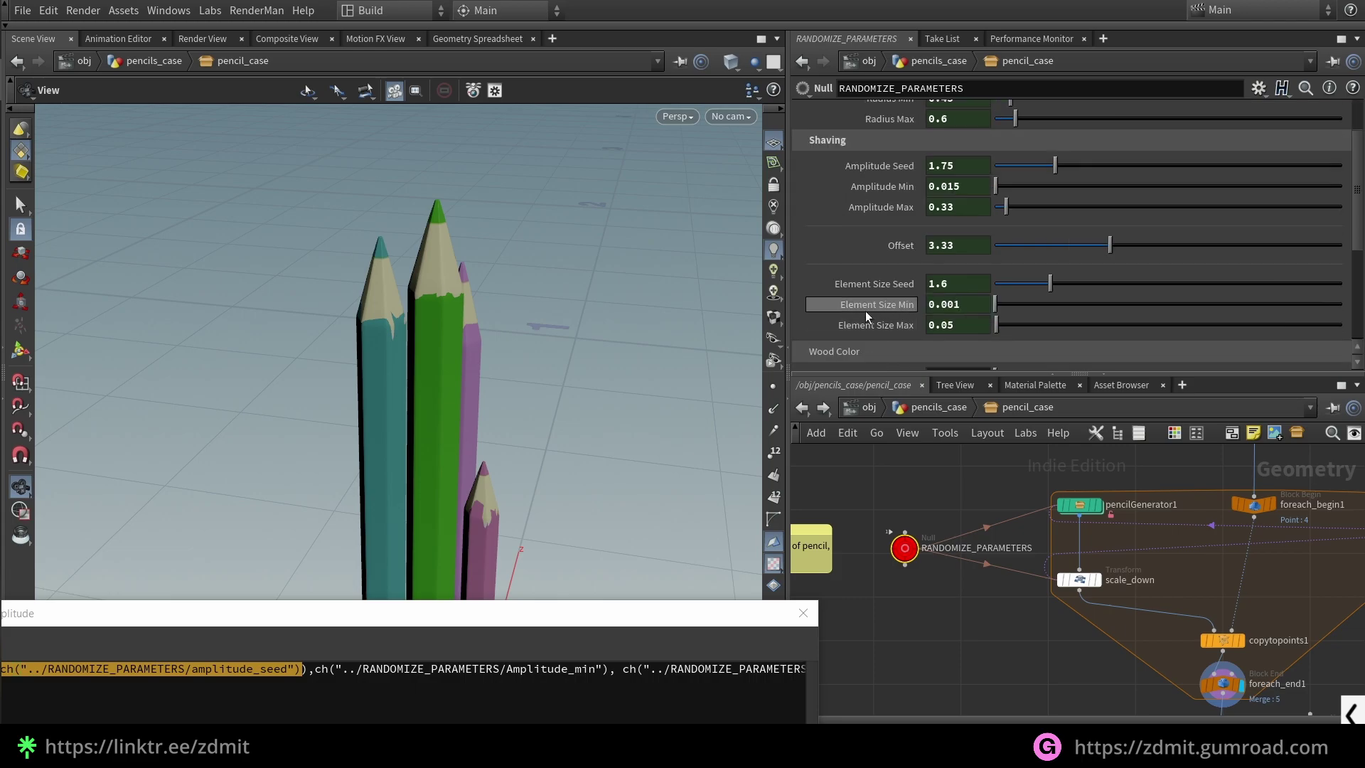
{"action": "left_click_drag", "start_coordinate": [548, 617], "coordinate": [864, 181]}
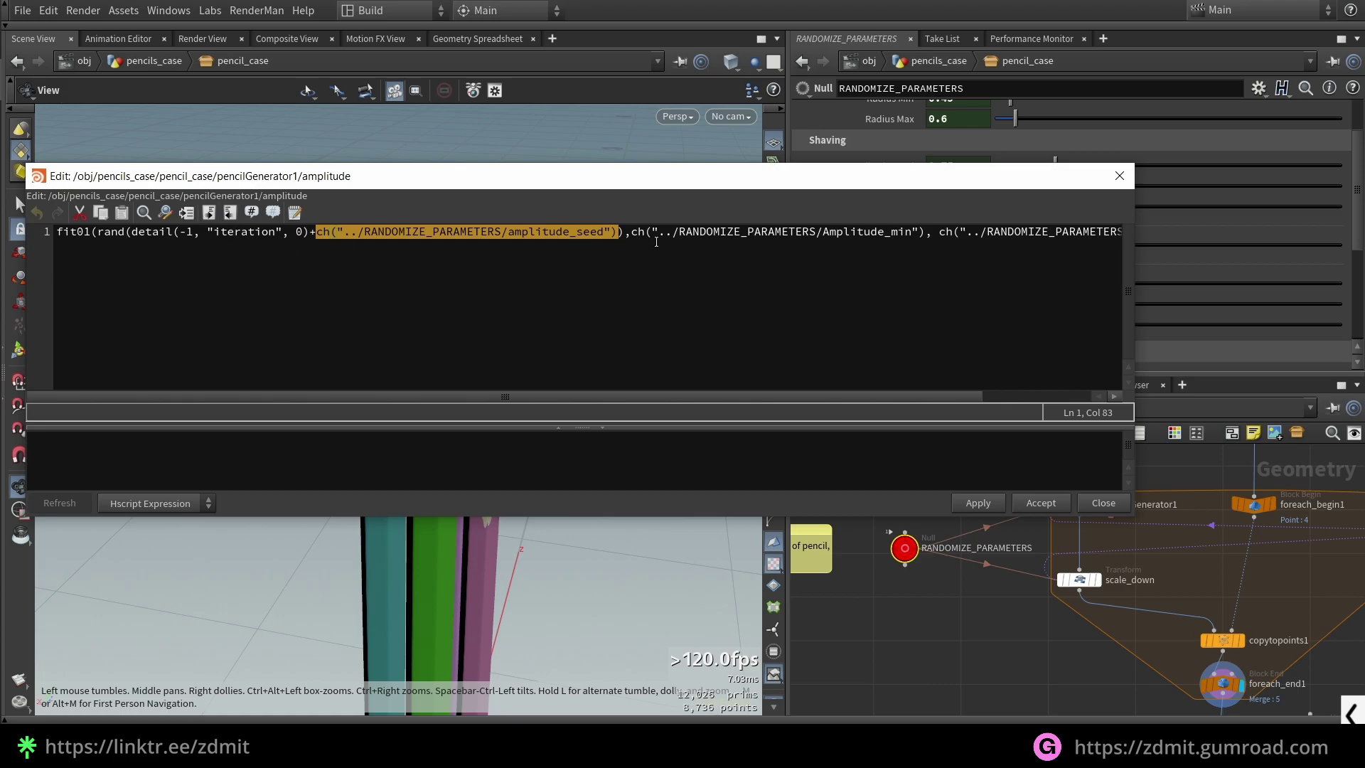
Step: Examine the rand seed, fit01, Amplitude_min and Amplitude_max parts of the Amplitude expression and close the expression editor
{"action": "left_click_drag", "start_coordinate": [97, 234], "coordinate": [624, 234]}
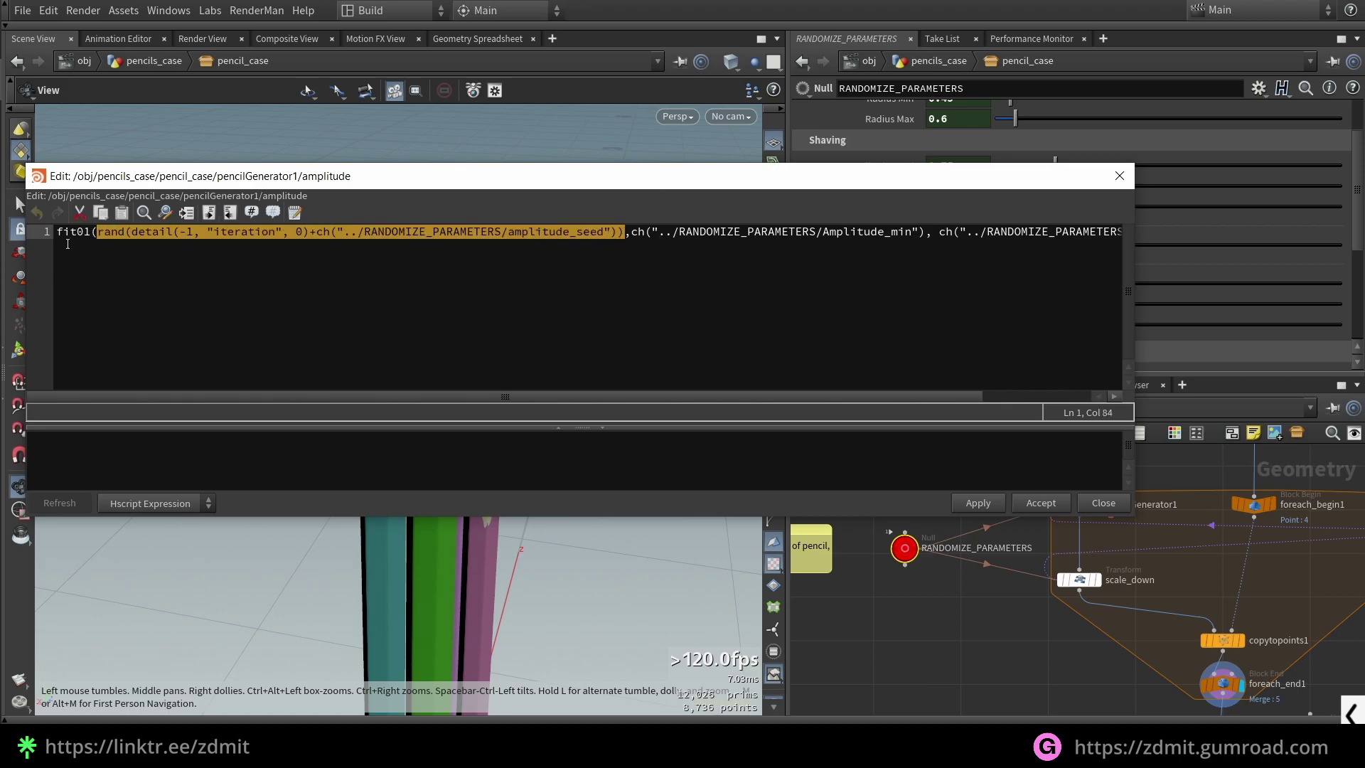
{"action": "left_click_drag", "start_coordinate": [63, 235], "coordinate": [612, 248]}
{"action": "left_click_drag", "start_coordinate": [98, 234], "coordinate": [1170, 243]}
{"action": "left_click", "coordinate": [941, 237]}
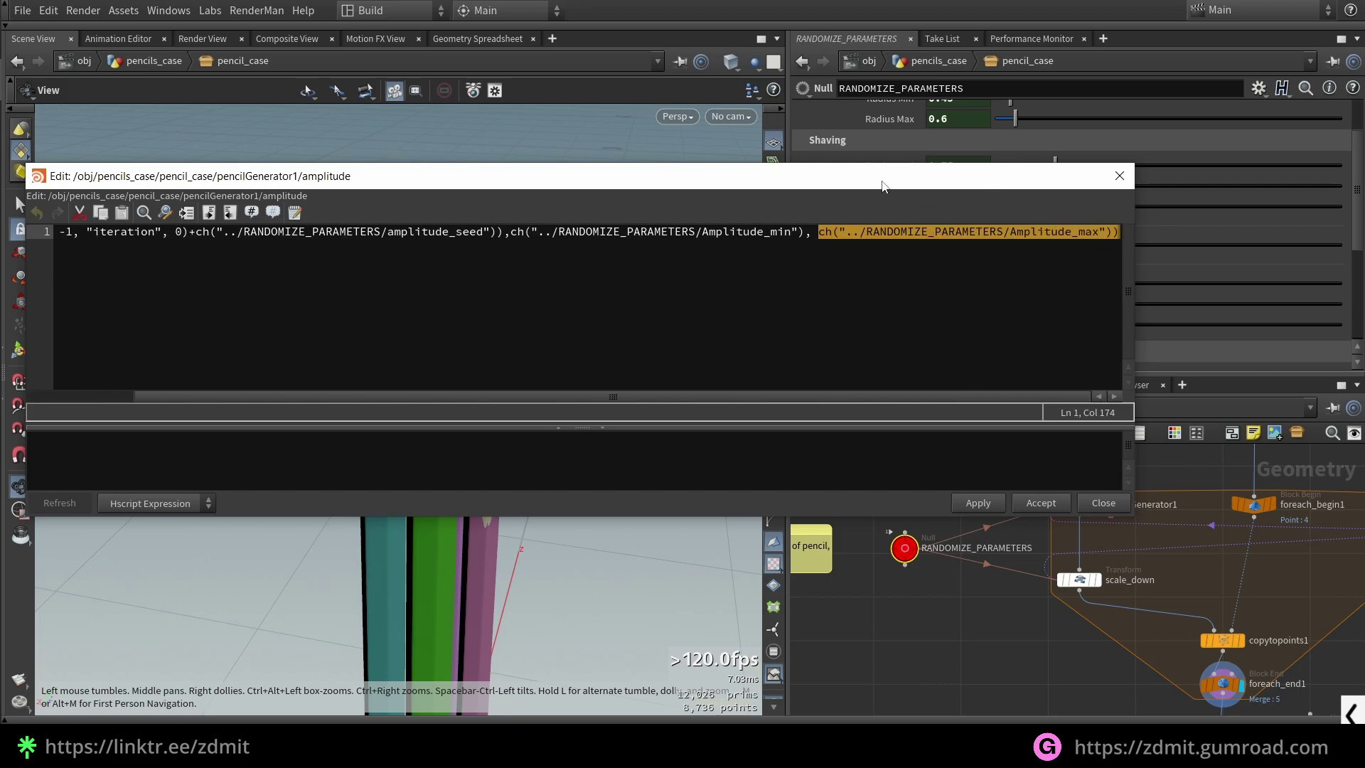
{"action": "left_click", "coordinate": [1098, 502]}
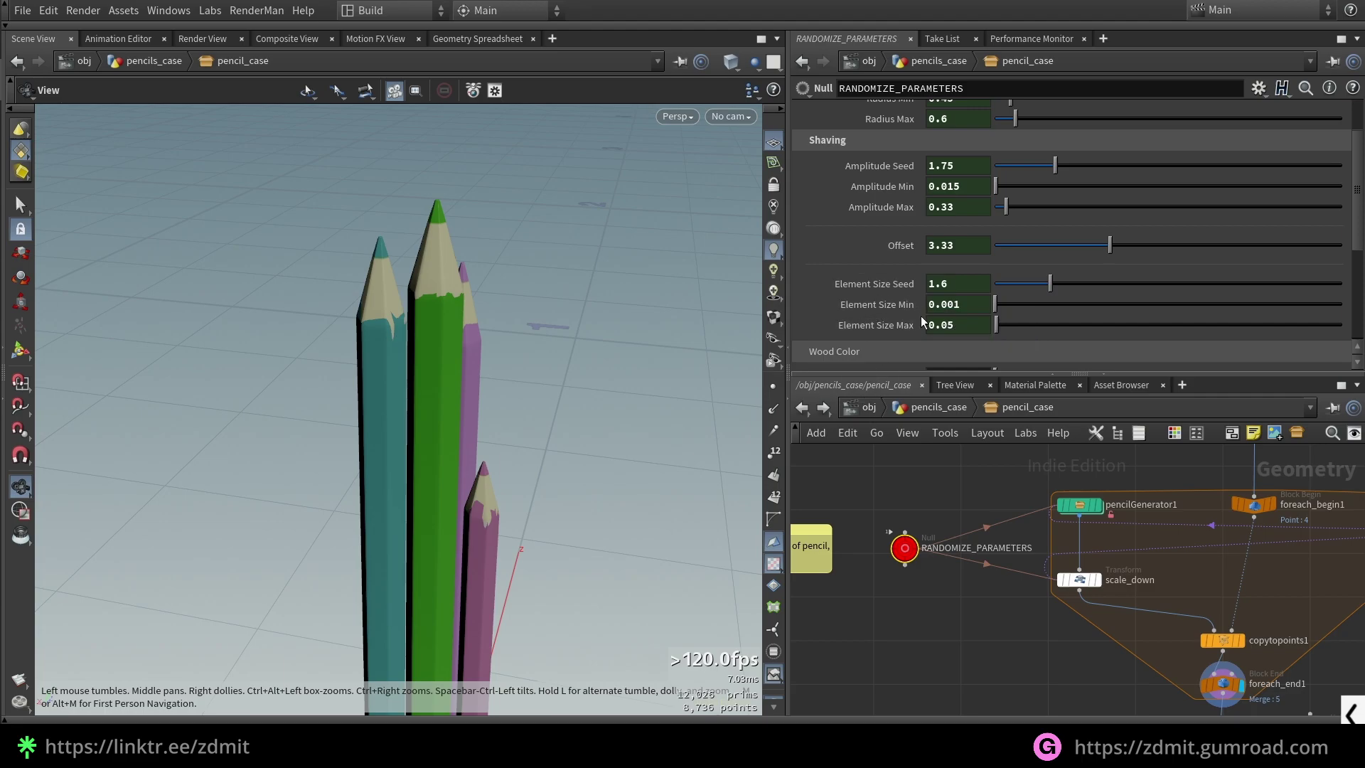
Step: Review the shaving expressions and the Tip, Bottom Ink Circle color expression of pencilGenerator1 against the RANDOMIZE_PARAMETERS controls
{"action": "scroll", "coordinate": [897, 194], "scroll_direction": "up", "scroll_amount": 2}
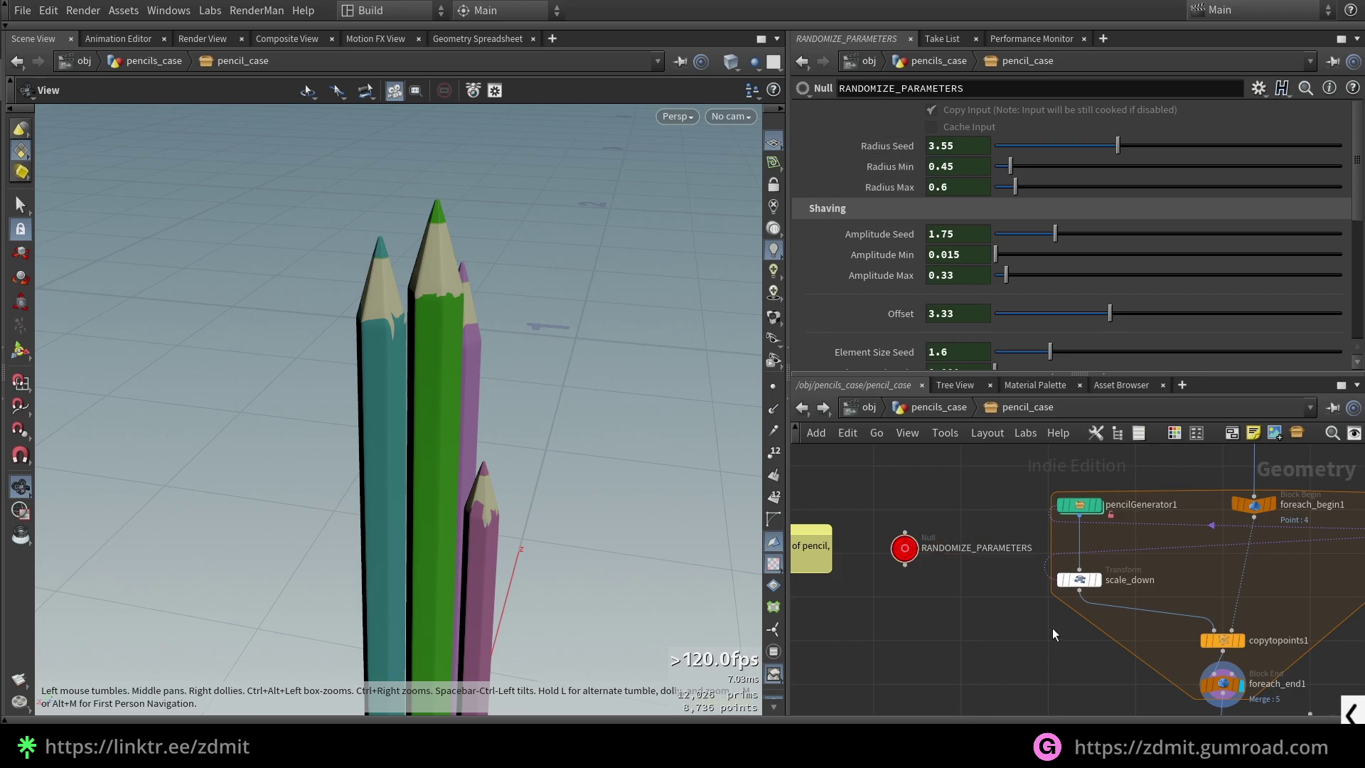
{"action": "left_click", "coordinate": [1077, 505]}
{"action": "scroll", "coordinate": [897, 211], "scroll_direction": "down", "scroll_amount": 3}
{"action": "scroll", "coordinate": [860, 284], "scroll_direction": "down", "scroll_amount": 2}
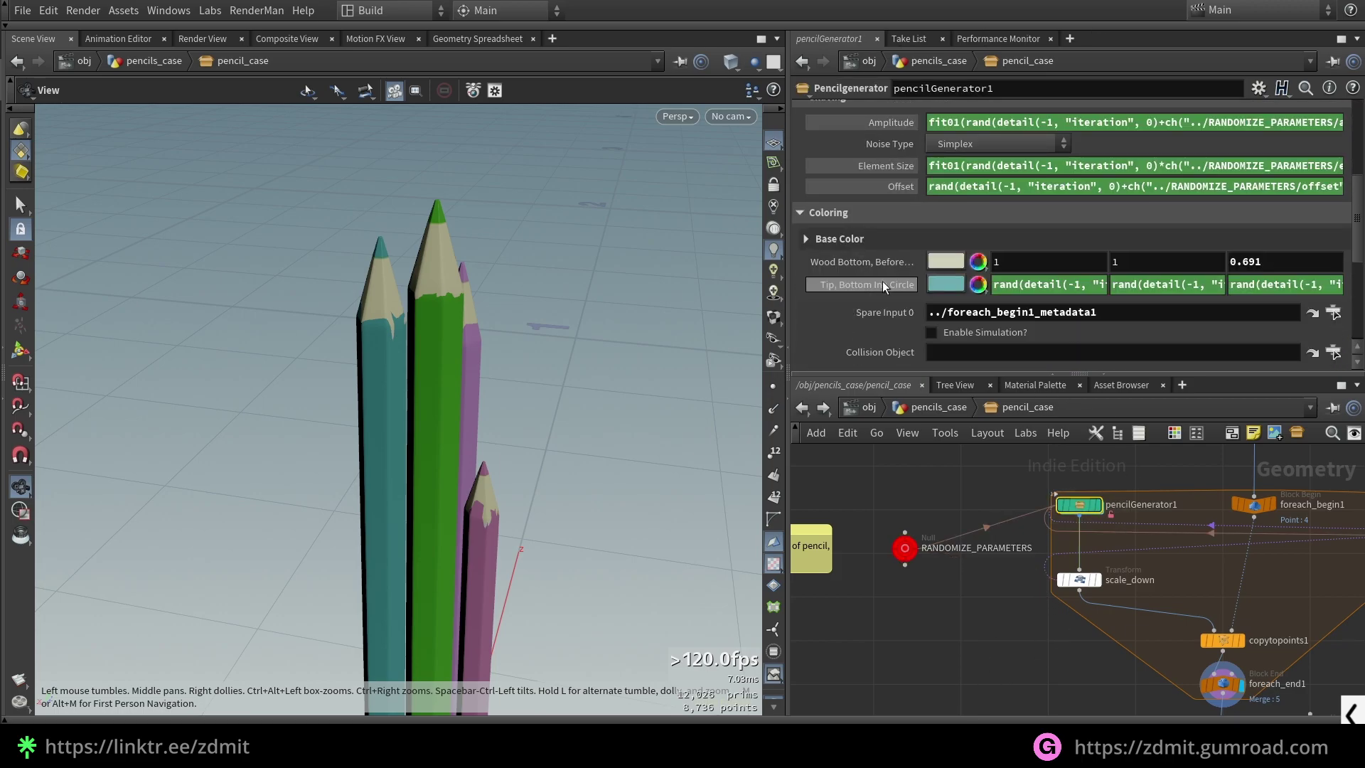
{"action": "left_click", "coordinate": [1039, 289]}
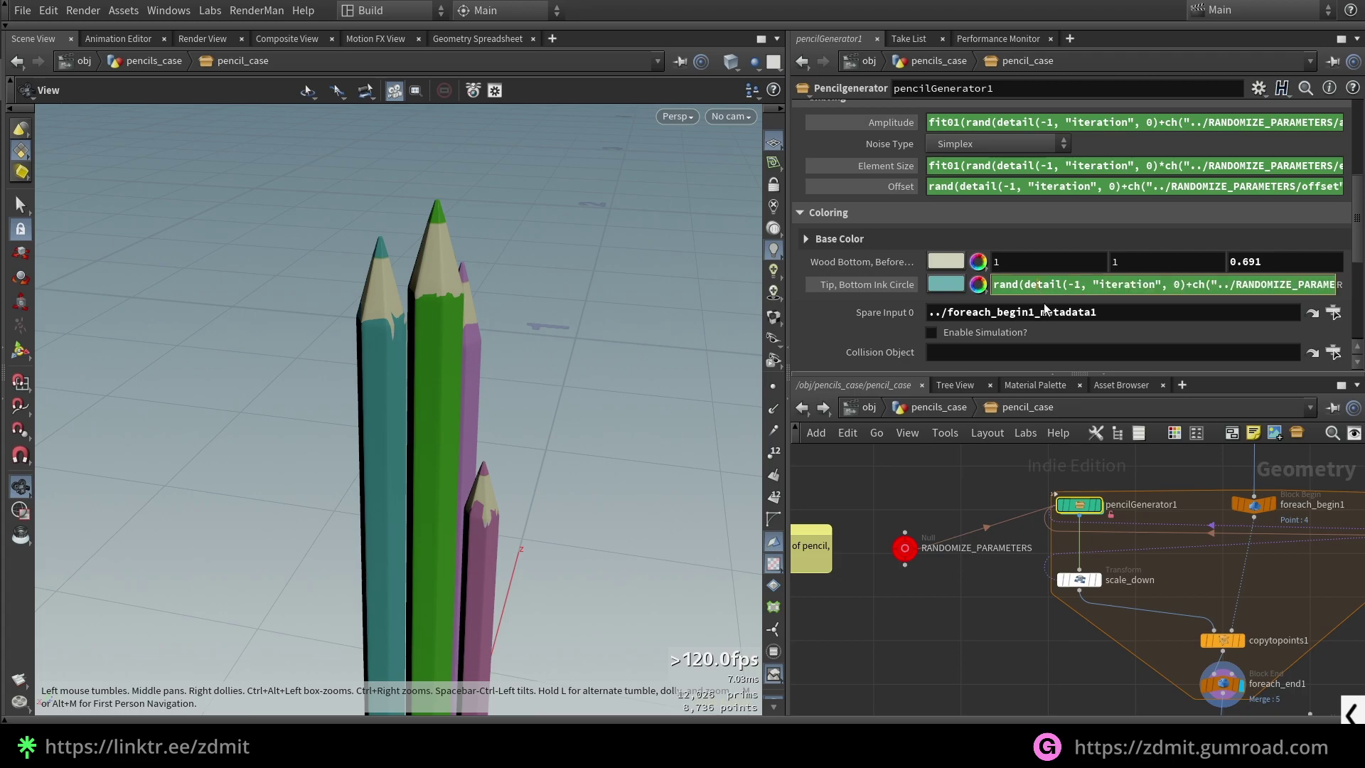
{"action": "left_click", "coordinate": [970, 565]}
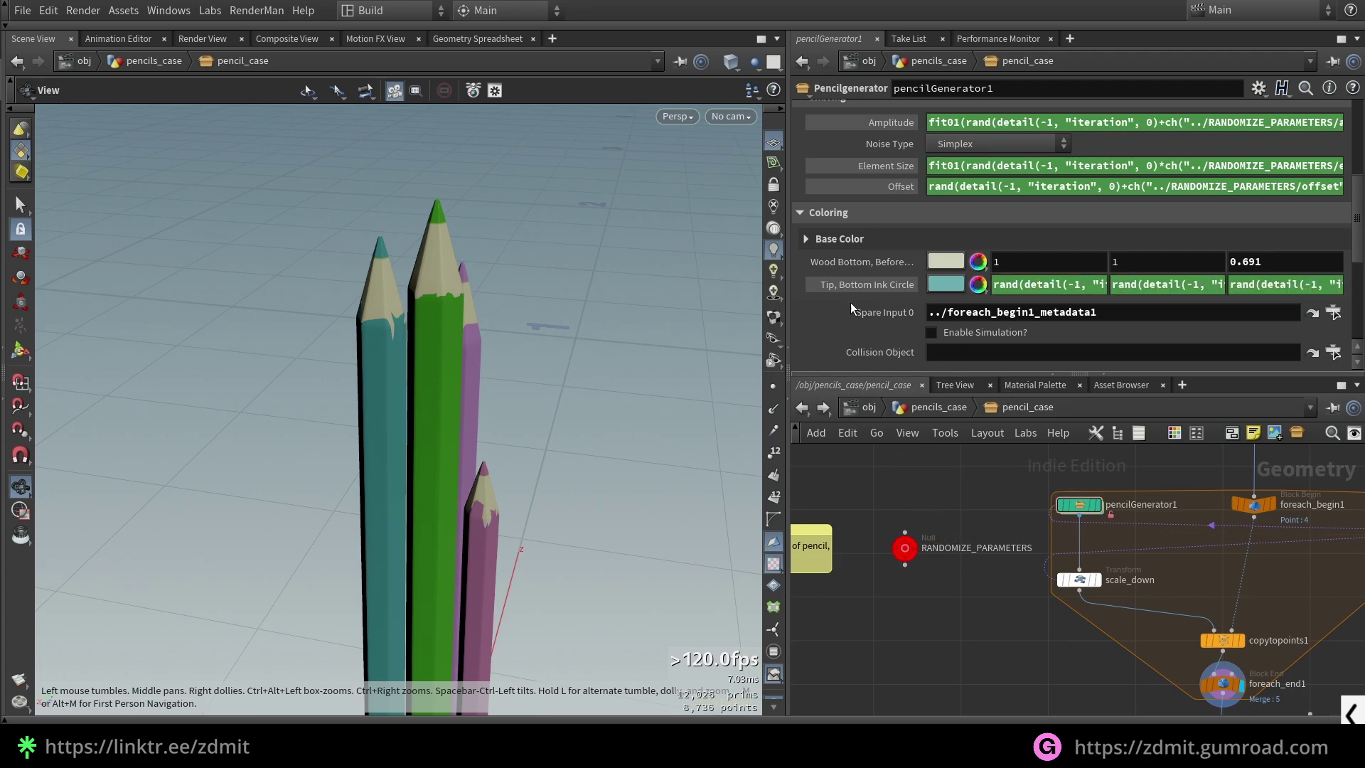
{"action": "scroll", "coordinate": [852, 305], "scroll_direction": "down", "scroll_amount": 8}
{"action": "scroll", "coordinate": [897, 317], "scroll_direction": "up", "scroll_amount": 4}
{"action": "scroll", "coordinate": [884, 317], "scroll_direction": "up", "scroll_amount": 5}
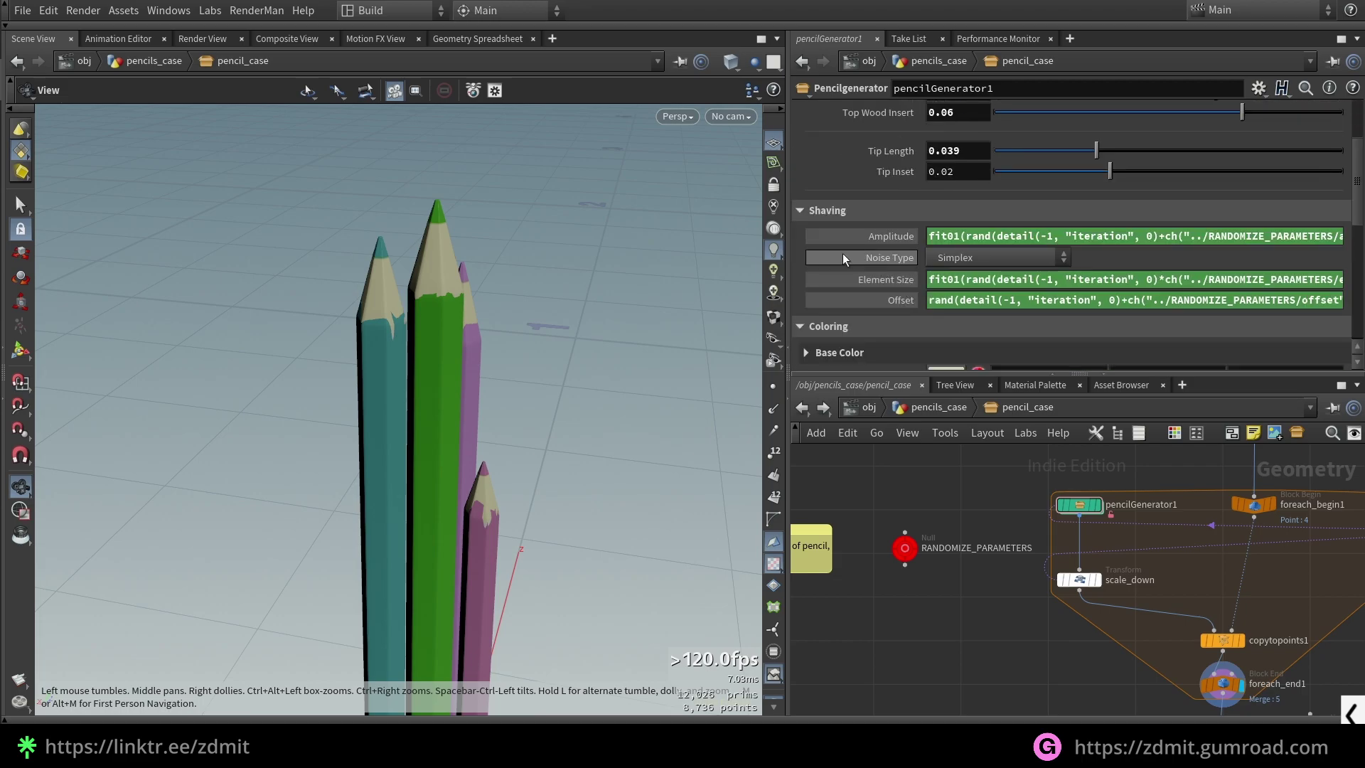
{"action": "scroll", "coordinate": [908, 235], "scroll_direction": "up", "scroll_amount": 3}
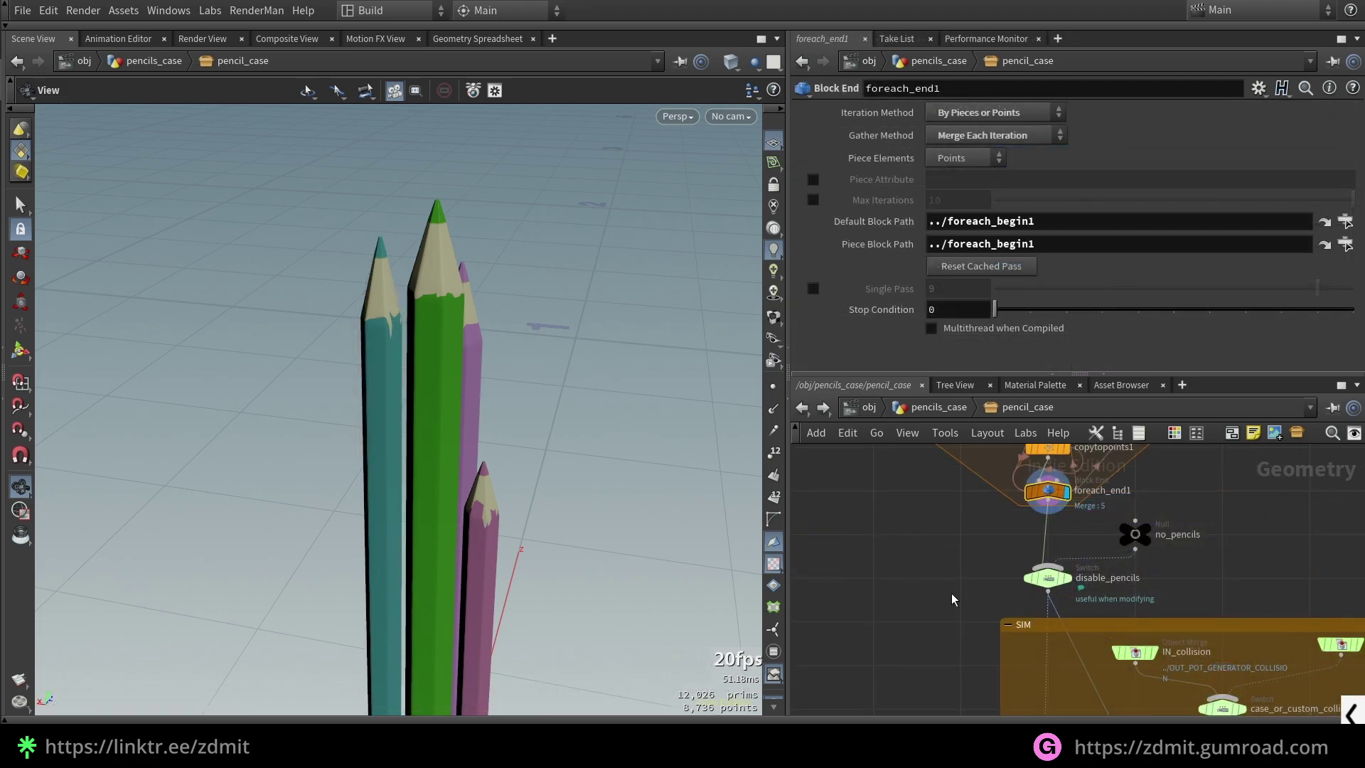
Step: Inspect the disable_pencils switch and display its empty no_pencils input in the viewport
{"action": "left_click", "coordinate": [1056, 582]}
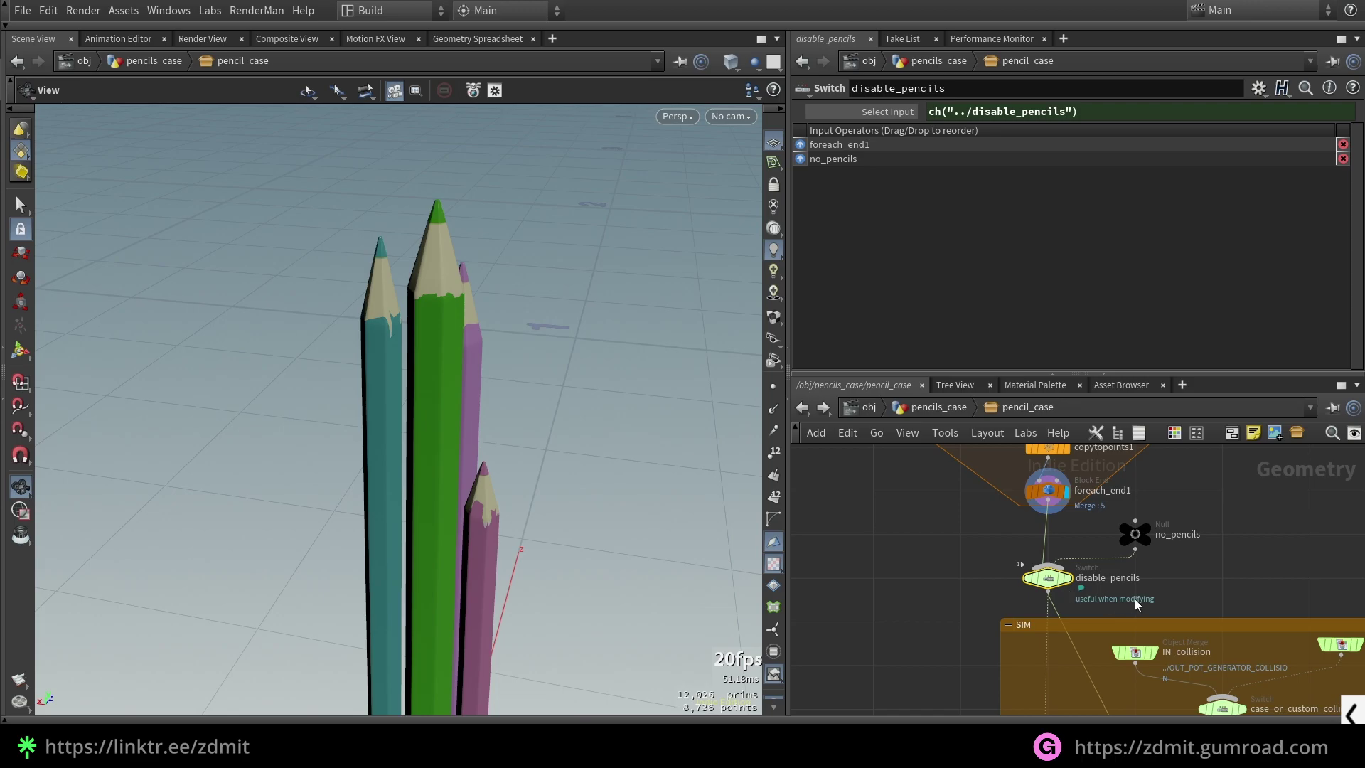
{"action": "key", "text": "r"}
{"action": "left_click", "coordinate": [1135, 527]}
{"action": "key", "text": "r"}
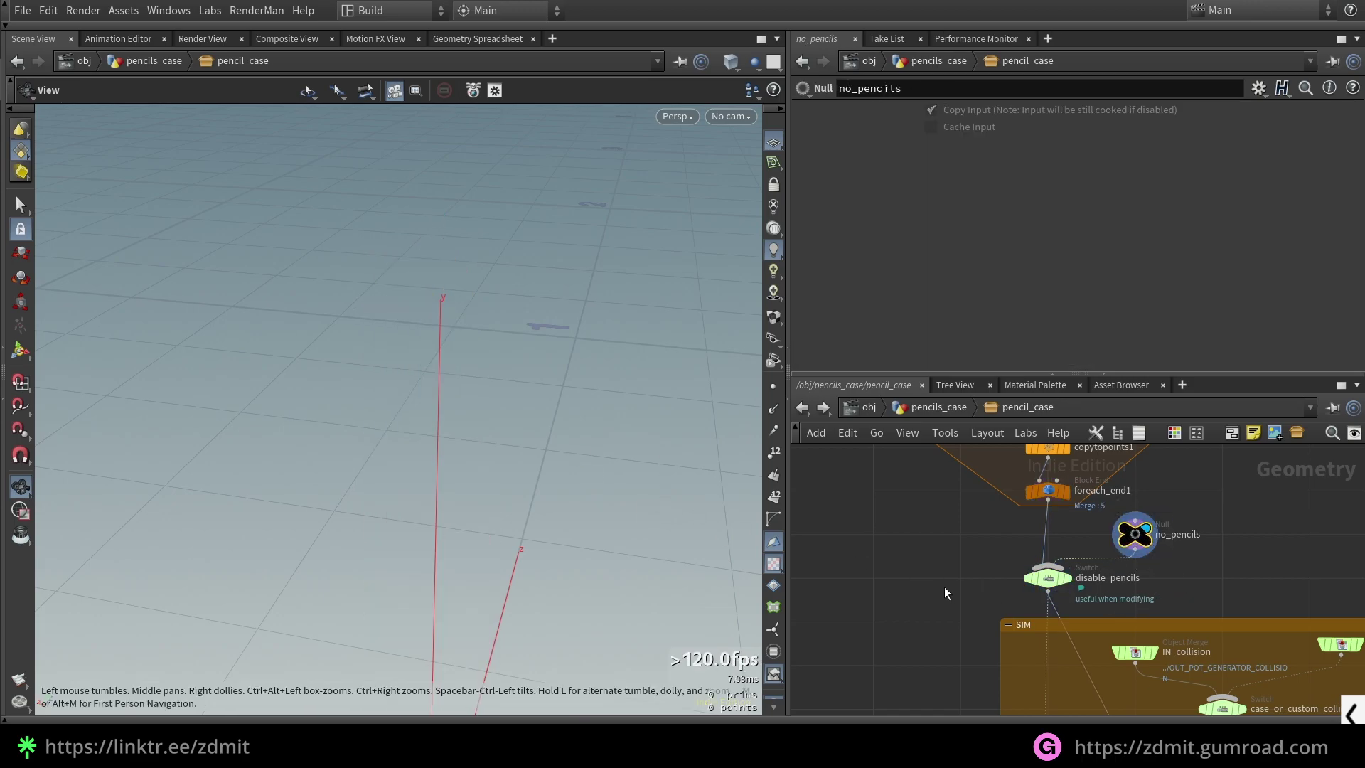
Step: Display potGenerator1, frame the pot in the viewport, and review its pot settings and scale ramp
{"action": "scroll", "coordinate": [961, 571], "scroll_direction": "down", "scroll_amount": 2}
{"action": "middle_click_drag", "start_coordinate": [1066, 523], "coordinate": [1040, 597]}
{"action": "scroll", "coordinate": [915, 631], "scroll_direction": "down", "scroll_amount": 4}
{"action": "scroll", "coordinate": [1051, 487], "scroll_direction": "up", "scroll_amount": 1}
{"action": "left_click", "coordinate": [1076, 459]}
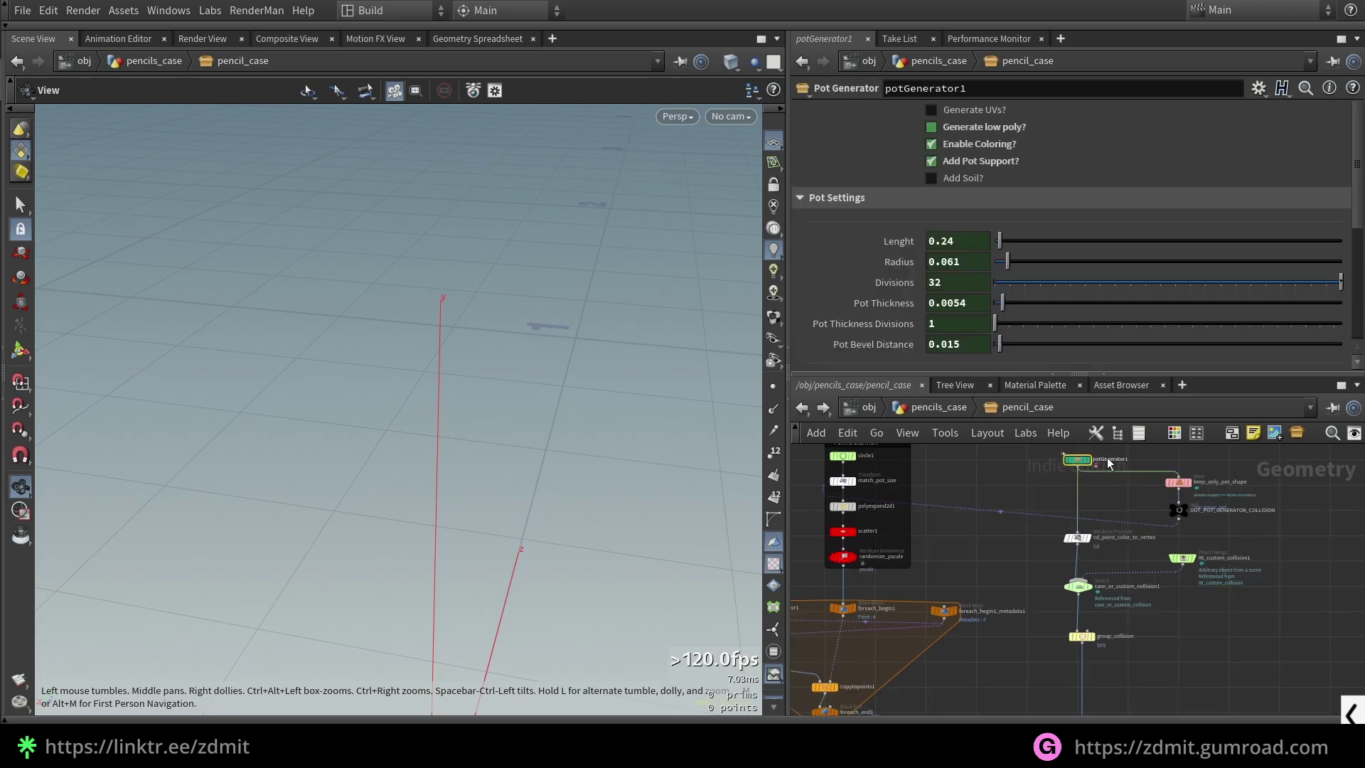
{"action": "key", "text": "r"}
{"action": "key", "text": "space+f"}
{"action": "left_click_drag", "start_coordinate": [441, 433], "coordinate": [469, 237]}
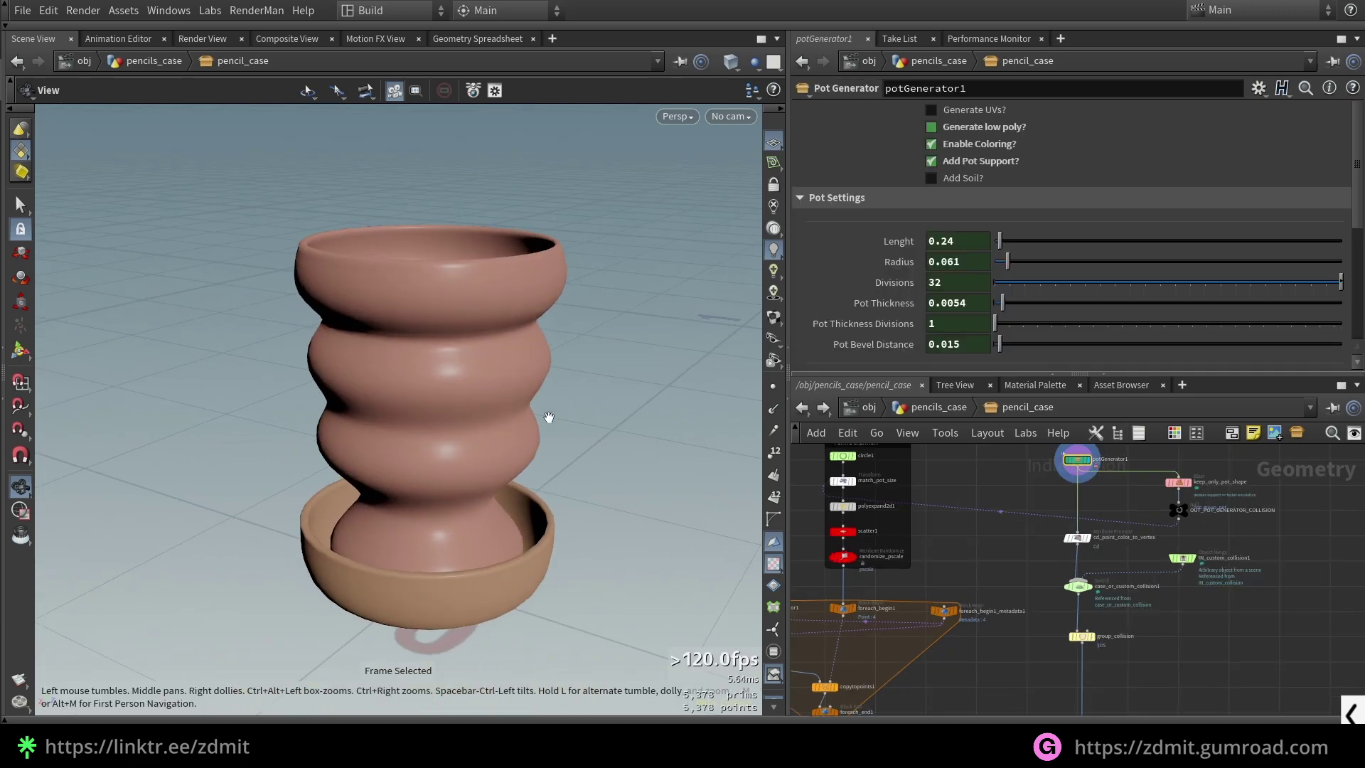
{"action": "scroll", "coordinate": [1017, 248], "scroll_direction": "down", "scroll_amount": 2}
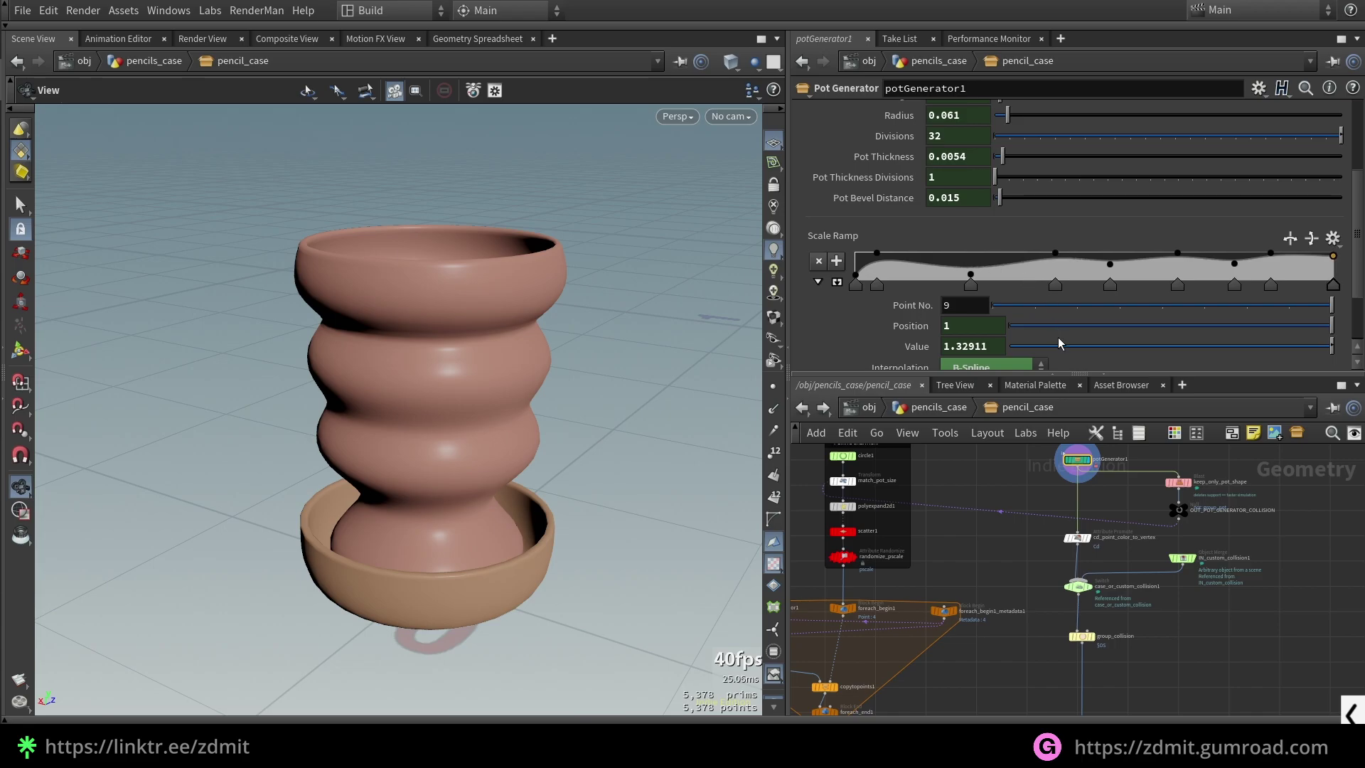
Step: Move the IN_custom_collision node in the SIM network box level with IN_collision
{"action": "middle_click_drag", "start_coordinate": [954, 554], "coordinate": [1063, 524]}
{"action": "middle_click_drag", "start_coordinate": [1051, 641], "coordinate": [998, 624]}
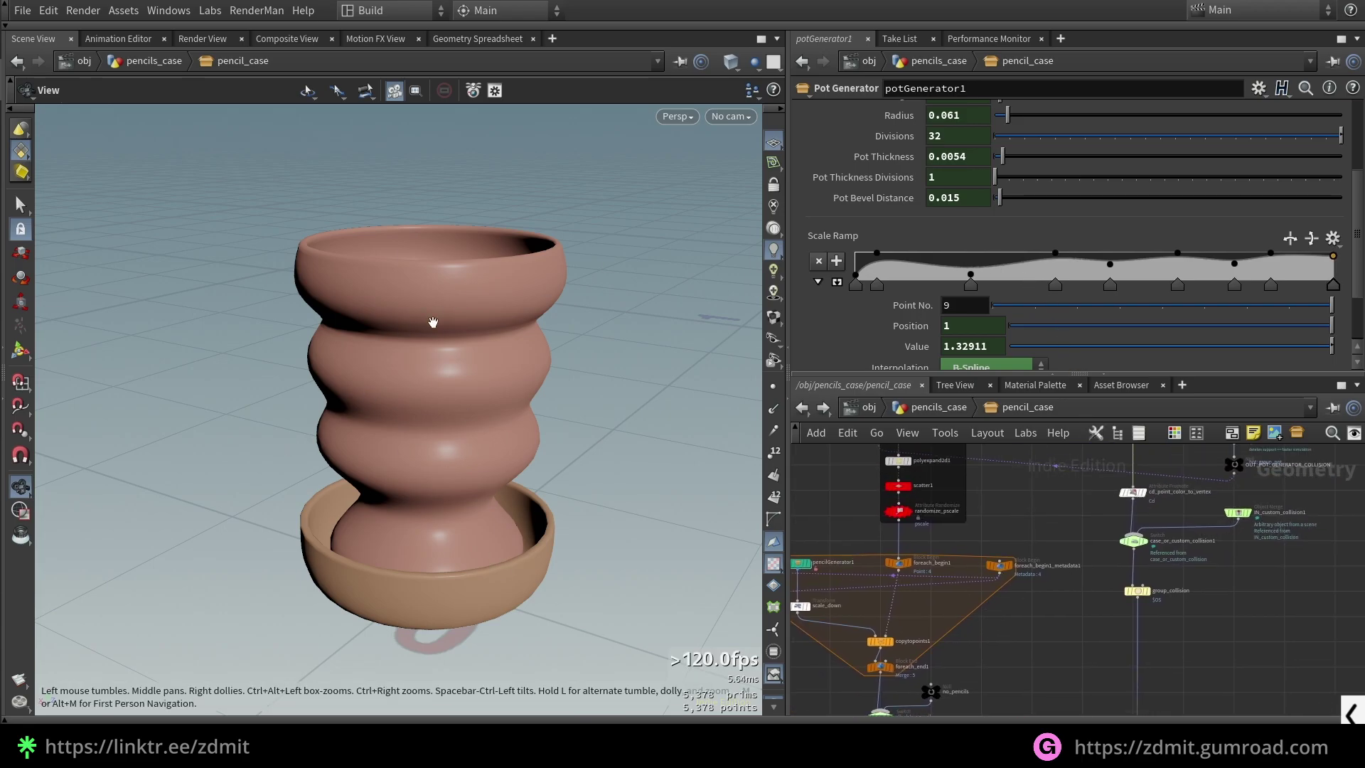
{"action": "middle_click_drag", "start_coordinate": [983, 651], "coordinate": [1031, 533]}
{"action": "scroll", "coordinate": [1114, 640], "scroll_direction": "up", "scroll_amount": 4}
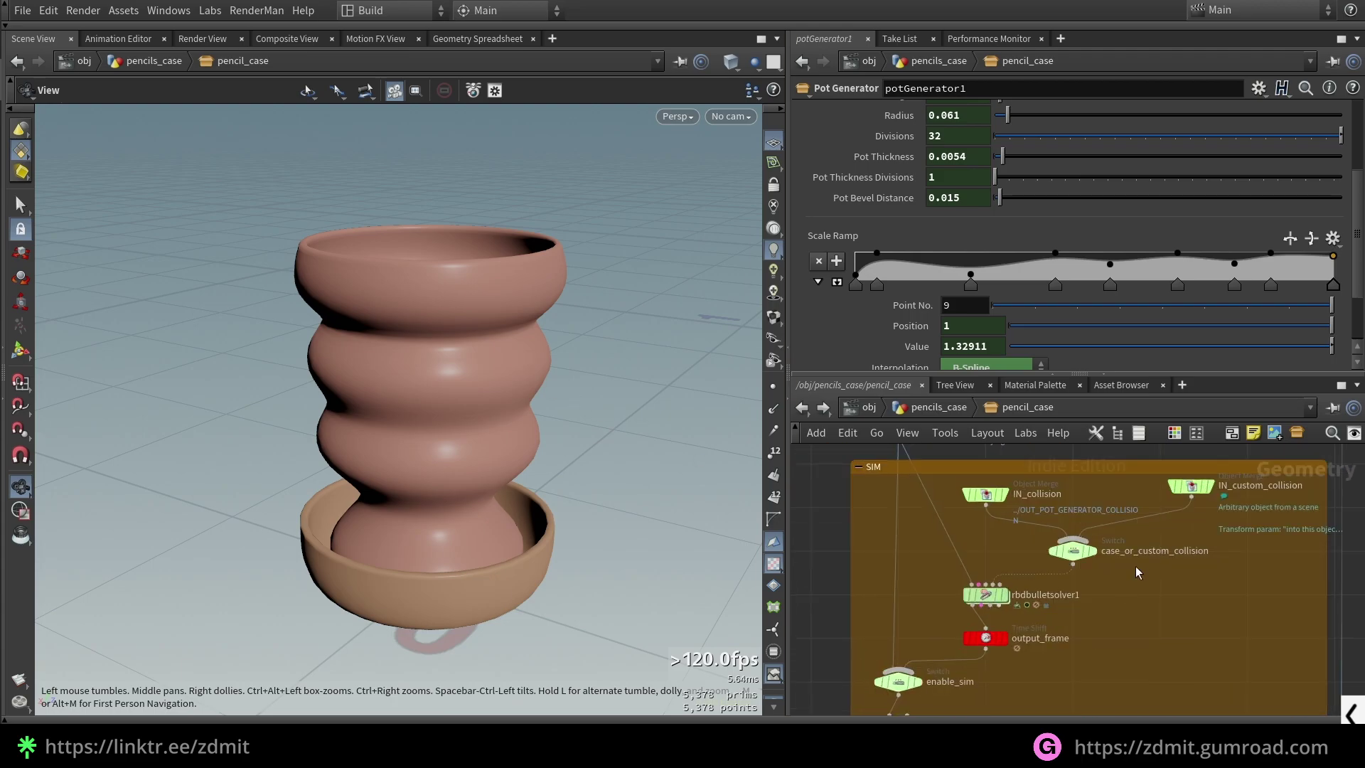
{"action": "left_click_drag", "start_coordinate": [1191, 491], "coordinate": [1201, 499]}
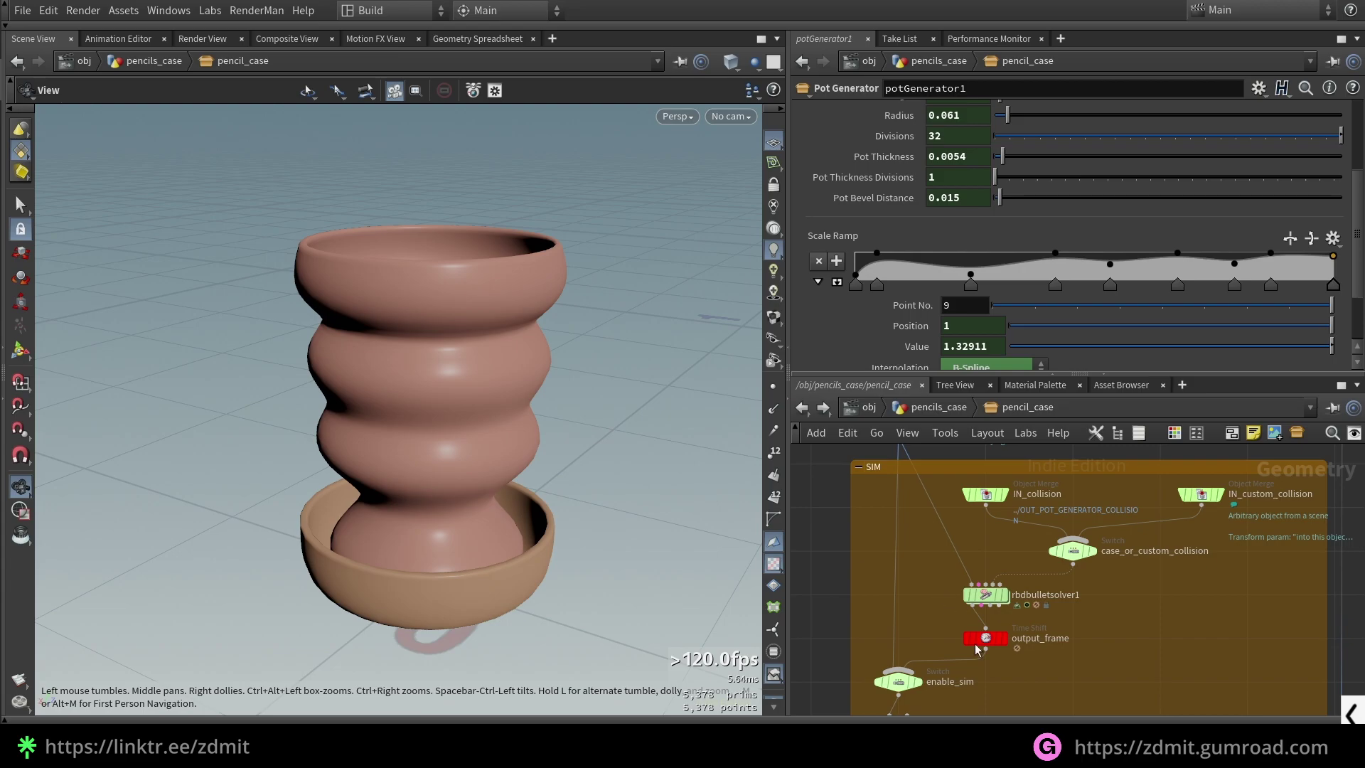
Step: Display rbdbulletsolver1 and play the simulation of the pencils falling inside the pot up to frame 22
{"action": "left_click", "coordinate": [988, 595]}
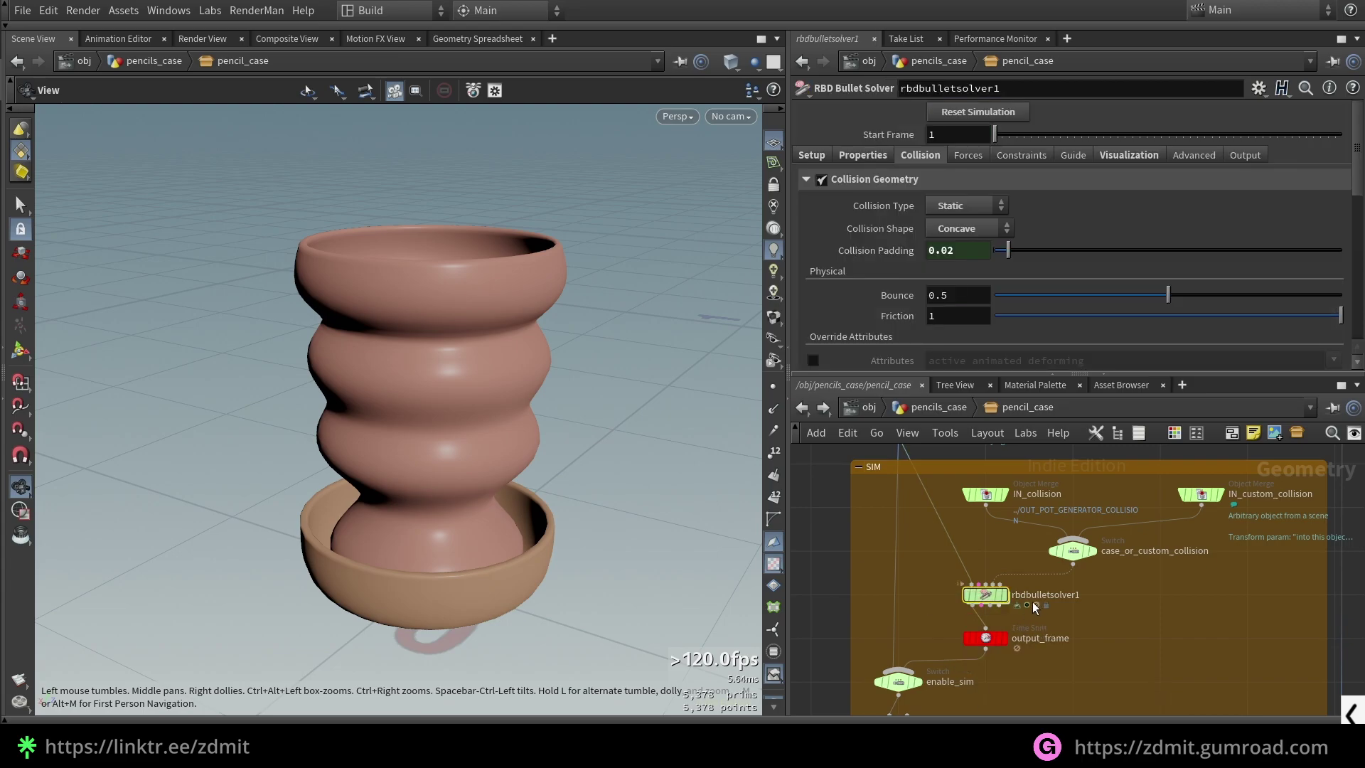
{"action": "left_click", "coordinate": [1002, 594]}
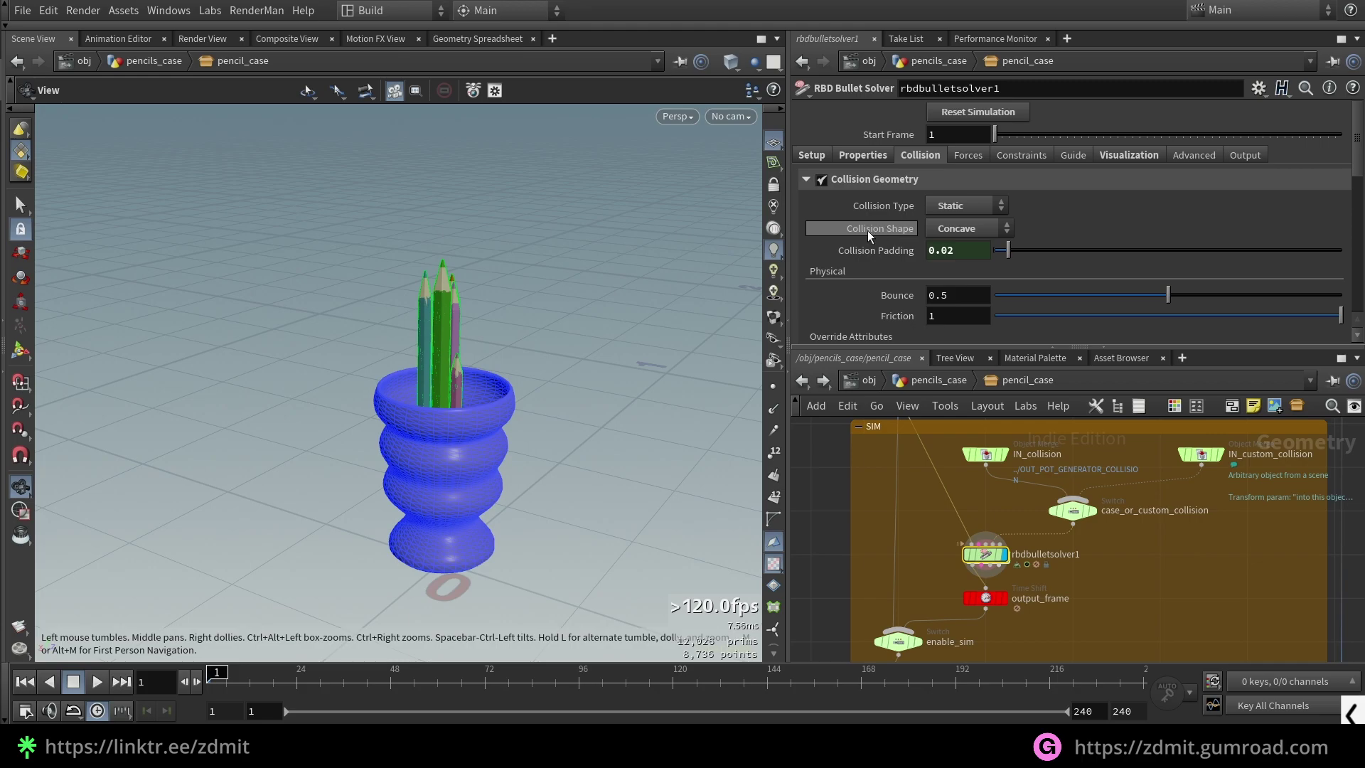
{"action": "left_click", "coordinate": [86, 684]}
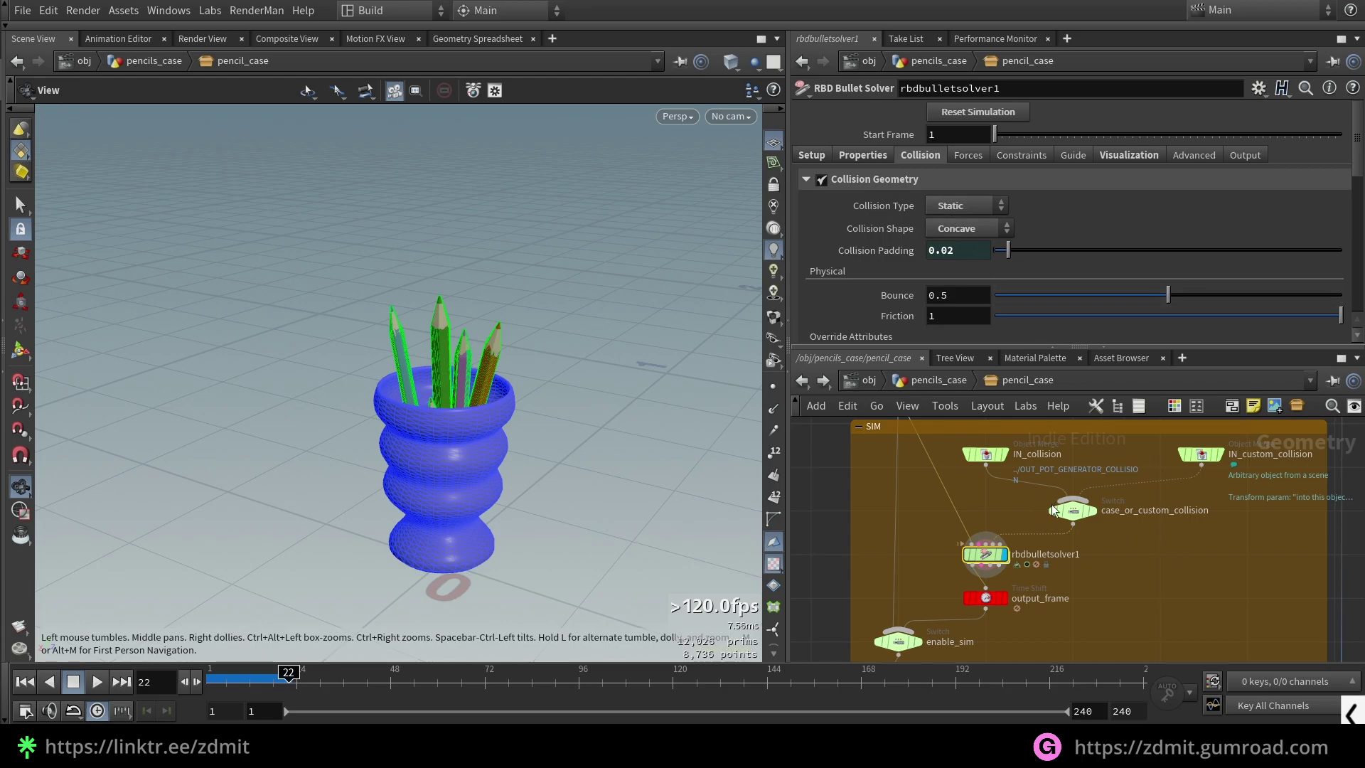
Step: Trace the source object of IN_collision to the OUT_POT_GENERATOR_COLLISION null and display its geometry
{"action": "left_click", "coordinate": [985, 454]}
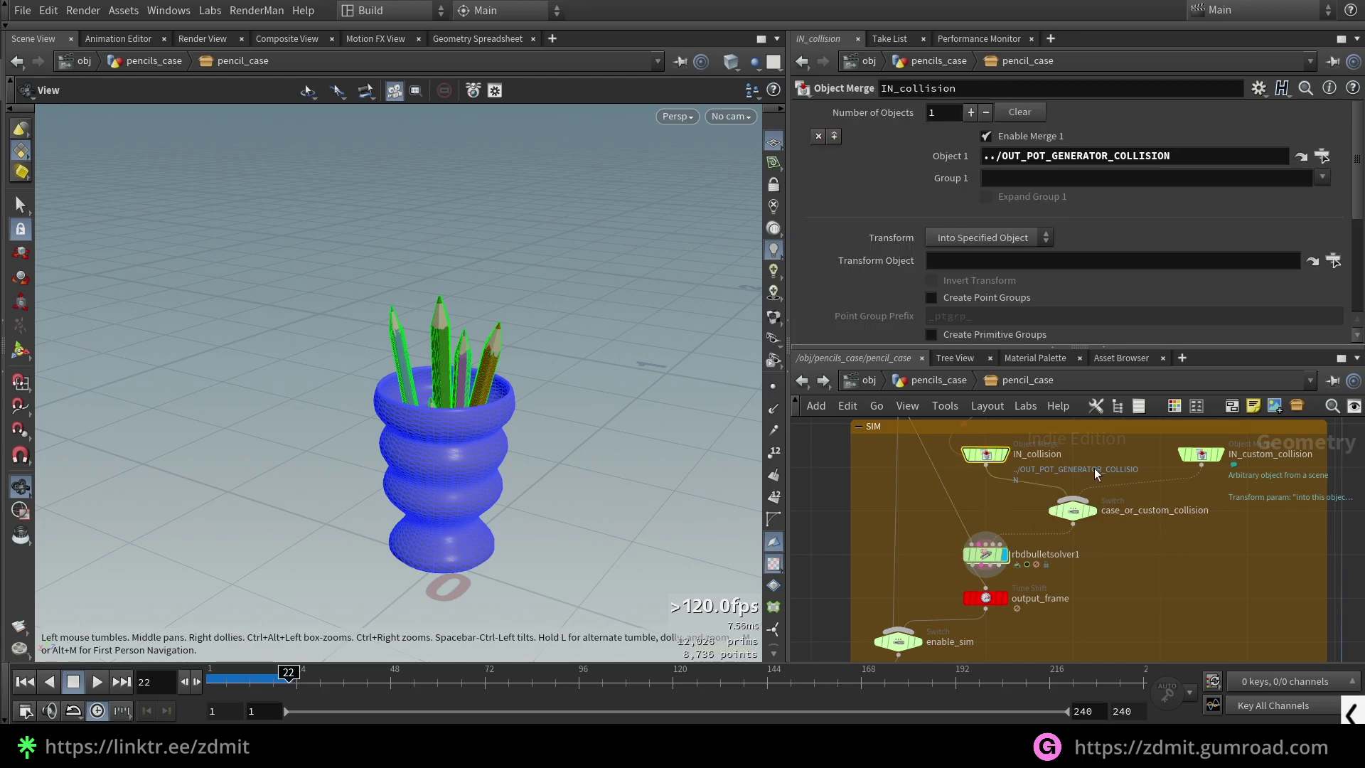
{"action": "scroll", "coordinate": [1047, 473], "scroll_direction": "down", "scroll_amount": 4}
{"action": "middle_click_drag", "start_coordinate": [1046, 473], "coordinate": [953, 674]}
{"action": "middle_click_drag", "start_coordinate": [1187, 433], "coordinate": [1084, 569]}
{"action": "scroll", "coordinate": [1085, 567], "scroll_direction": "up", "scroll_amount": 5}
{"action": "left_click_drag", "start_coordinate": [1128, 573], "coordinate": [1029, 535]}
{"action": "key", "text": "r"}
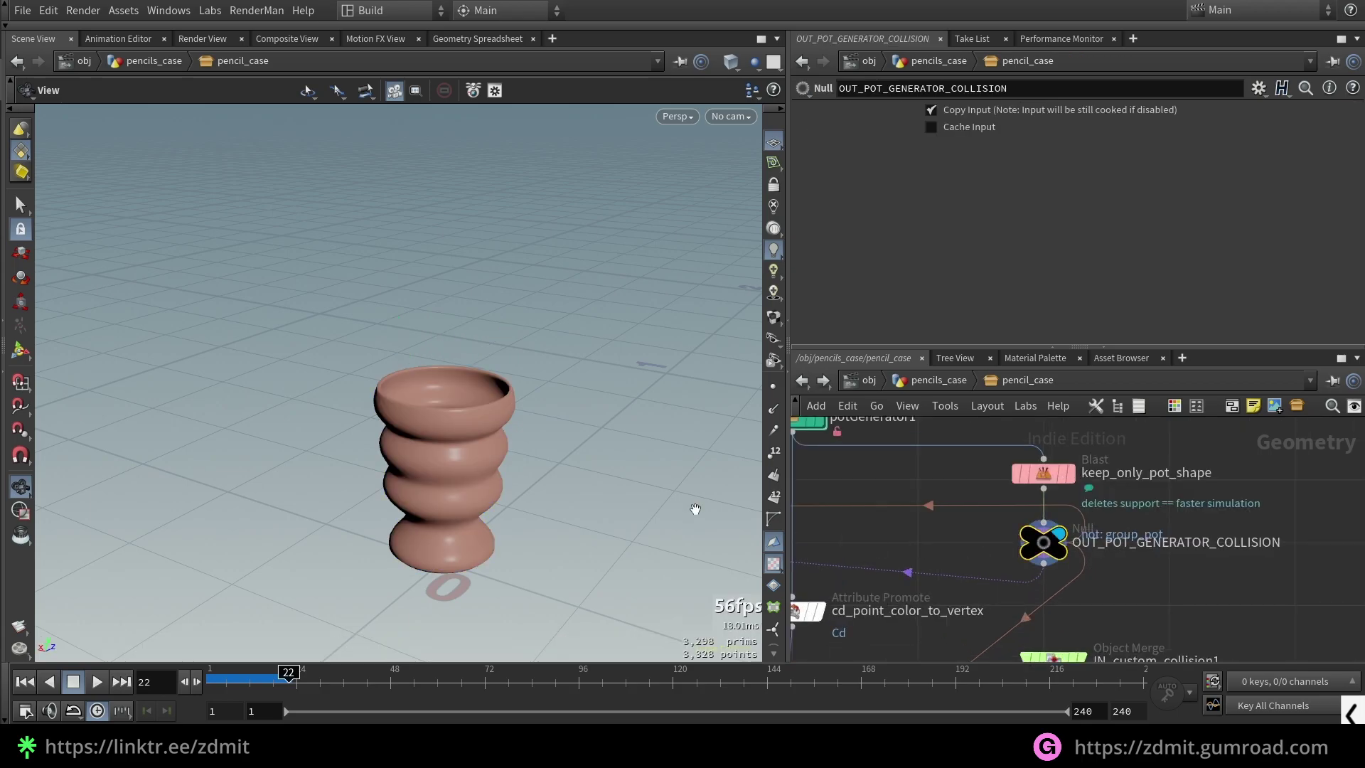
Step: Inspect the case_or_custom_collision switch and the IN_custom_collision object merge in the SIM network
{"action": "scroll", "coordinate": [910, 549], "scroll_direction": "down", "scroll_amount": 4}
{"action": "middle_click_drag", "start_coordinate": [910, 549], "coordinate": [1049, 444]}
{"action": "left_click_drag", "start_coordinate": [1056, 570], "coordinate": [995, 527]}
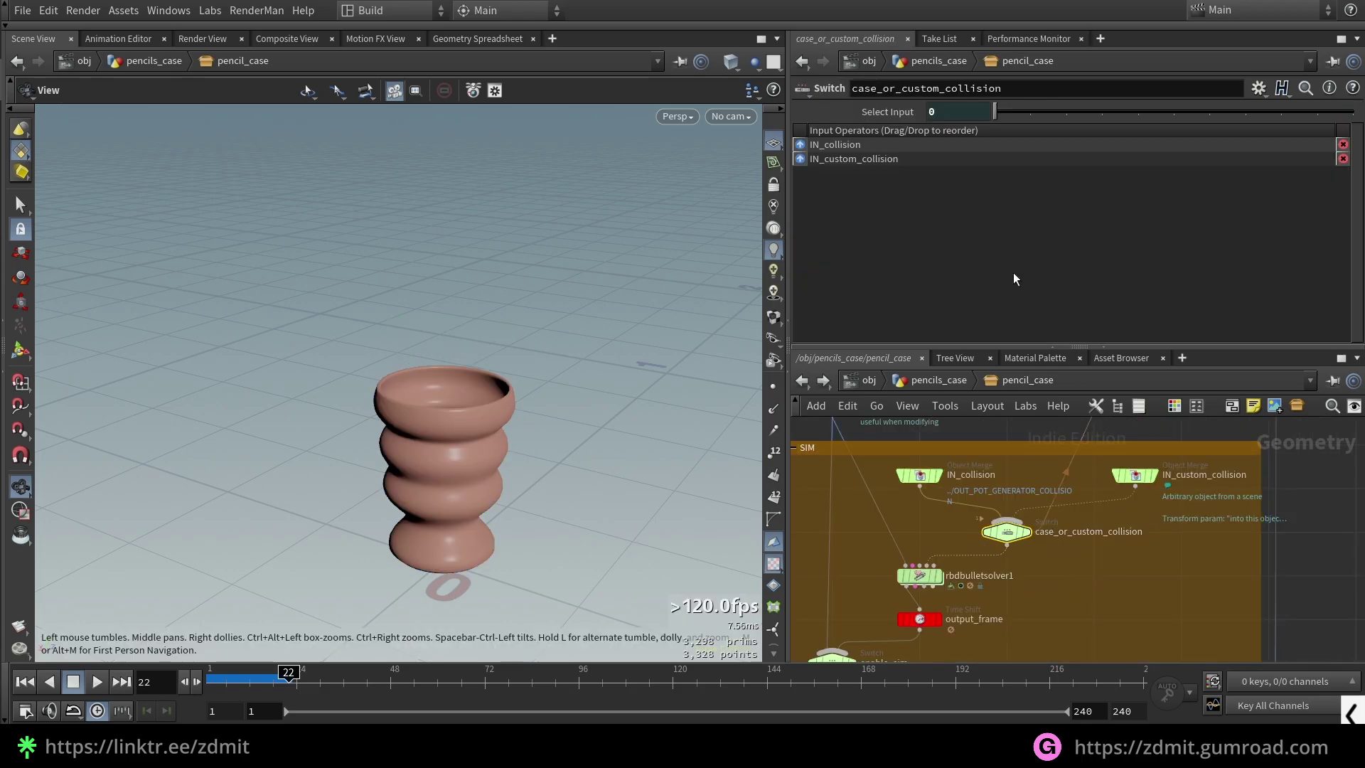
{"action": "left_click_drag", "start_coordinate": [1174, 456], "coordinate": [1117, 516]}
{"action": "left_click_drag", "start_coordinate": [1080, 574], "coordinate": [965, 527]}
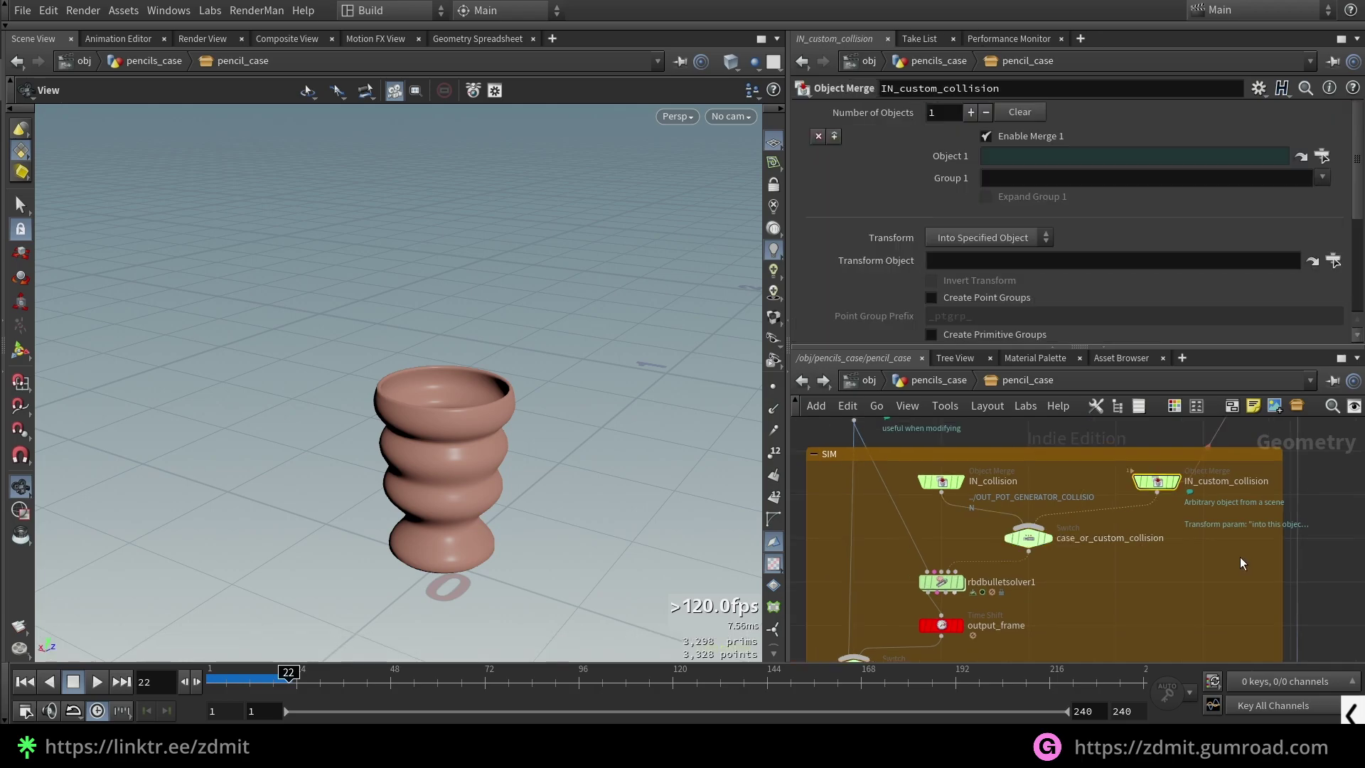
Step: Inspect the output_frame Time Shift below the bullet solver and reveal the expression behind its Frame value
{"action": "scroll", "coordinate": [1241, 524], "scroll_direction": "up", "scroll_amount": 4}
{"action": "scroll", "coordinate": [1186, 500], "scroll_direction": "down", "scroll_amount": 2}
{"action": "middle_click_drag", "start_coordinate": [983, 528], "coordinate": [1134, 469]}
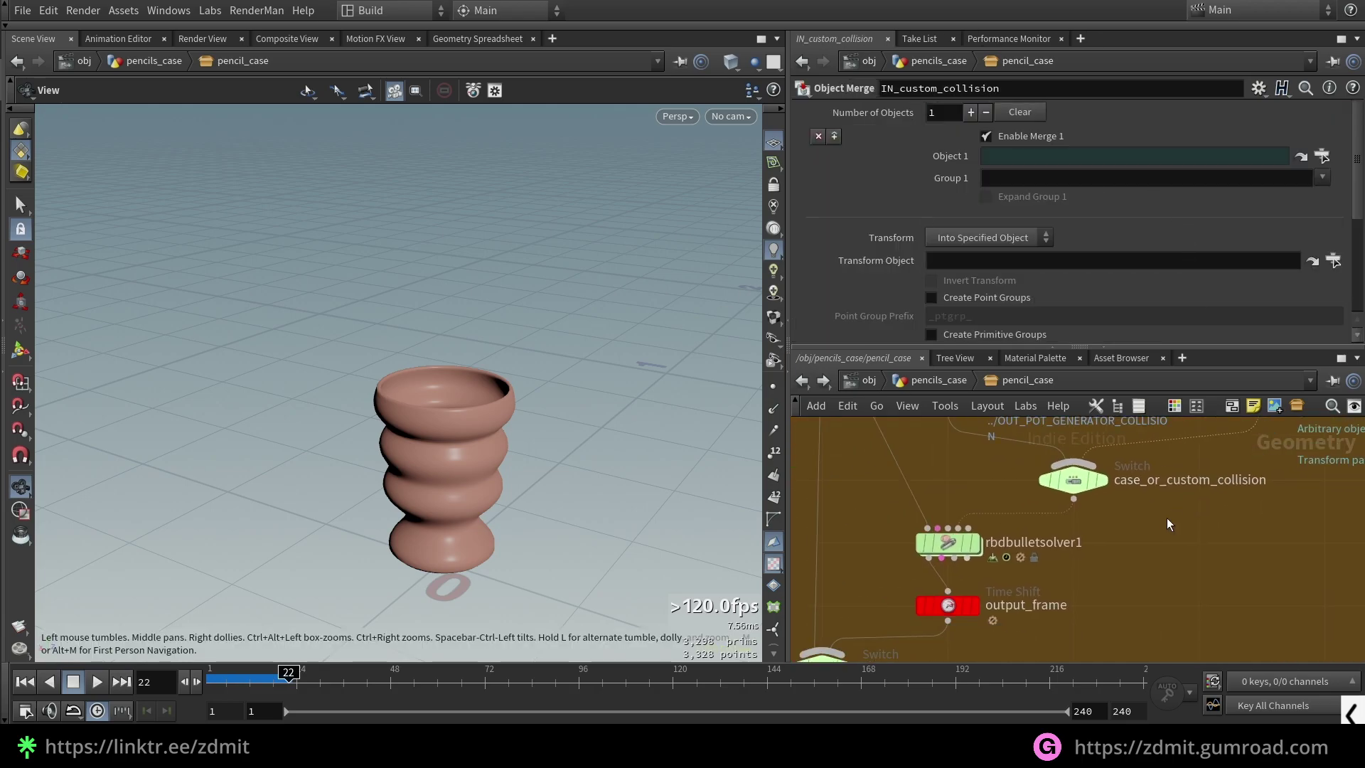
{"action": "scroll", "coordinate": [1168, 513], "scroll_direction": "down", "scroll_amount": 2}
{"action": "middle_click_drag", "start_coordinate": [1060, 605], "coordinate": [1072, 565]}
{"action": "scroll", "coordinate": [1062, 566], "scroll_direction": "up", "scroll_amount": 2}
{"action": "left_click", "coordinate": [1017, 526]}
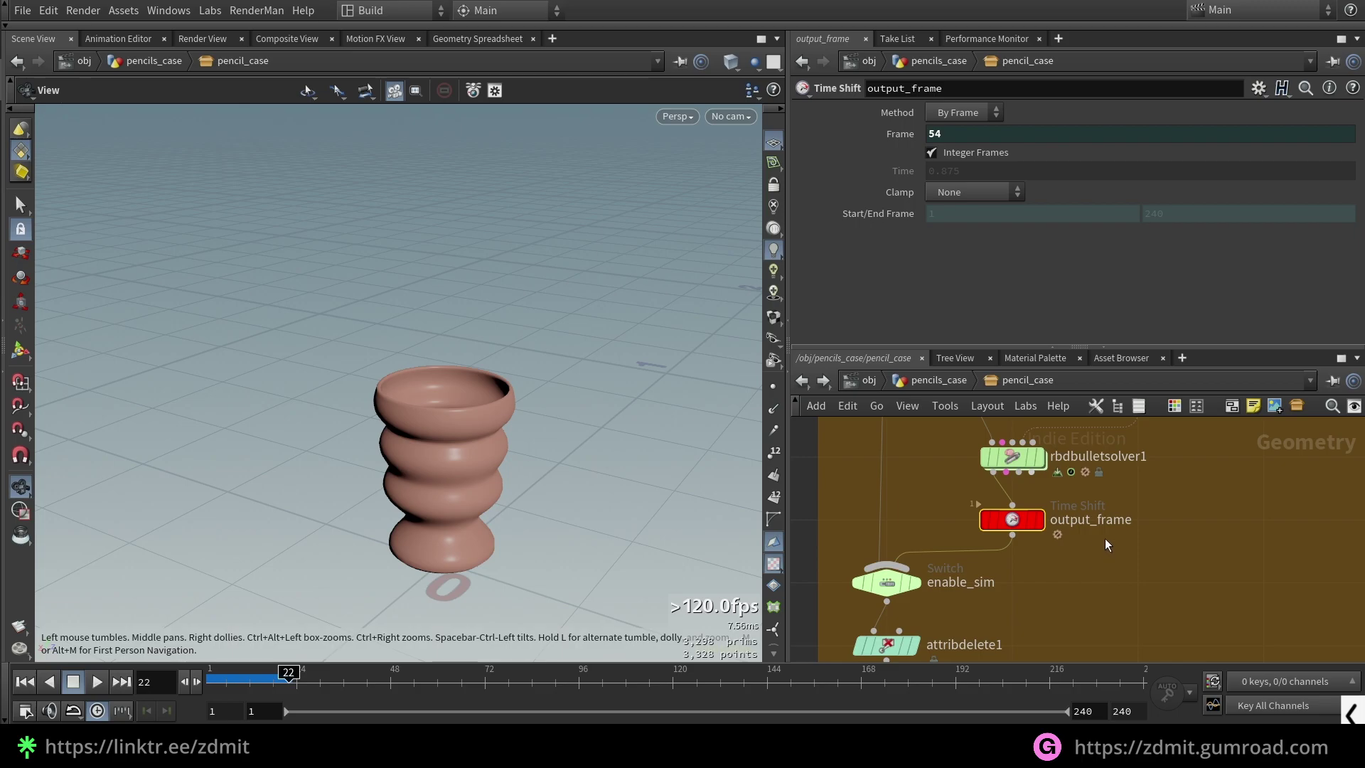
{"action": "type", "text": "ch(\"../output_frame\")"}
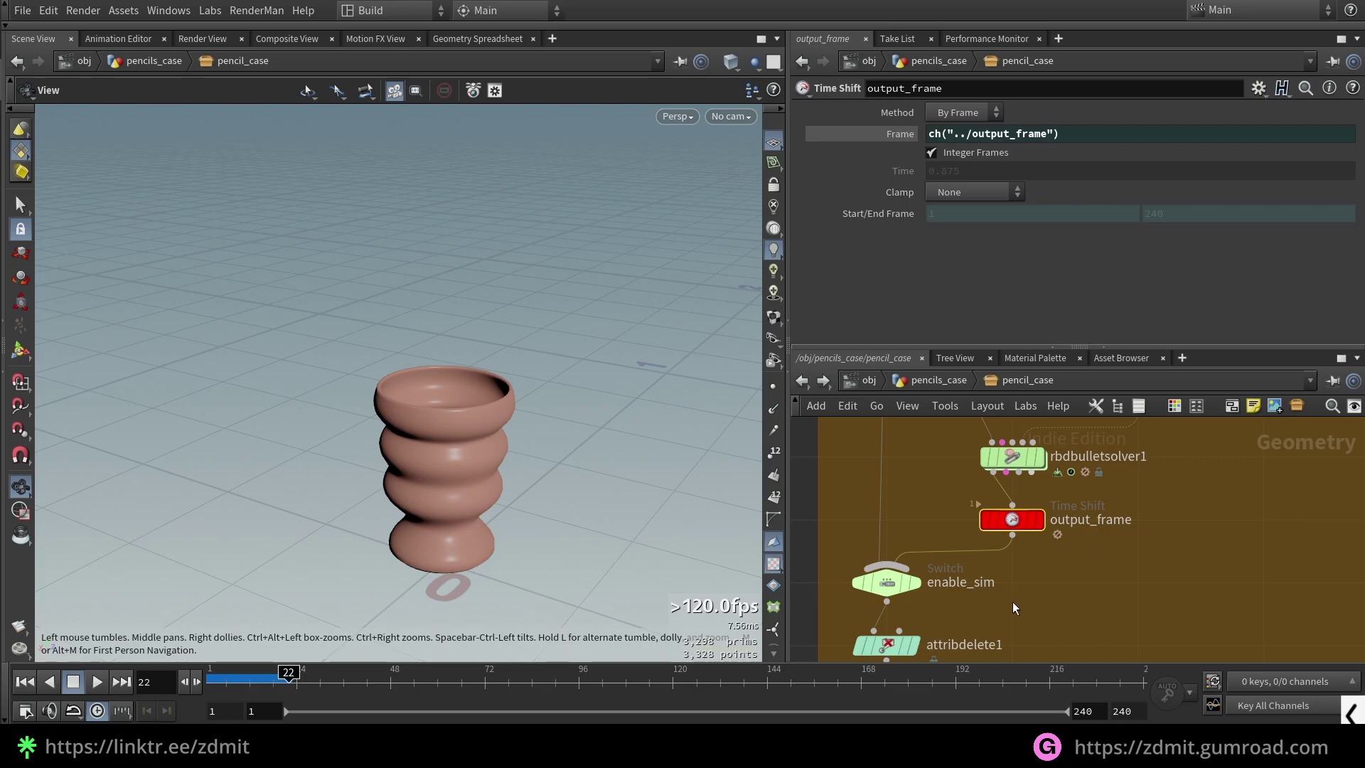
Step: Display the enable_sim switch result and review the attributes removed by attribdelete1
{"action": "middle_click_drag", "start_coordinate": [998, 609], "coordinate": [1017, 590]}
{"action": "left_click", "coordinate": [913, 565]}
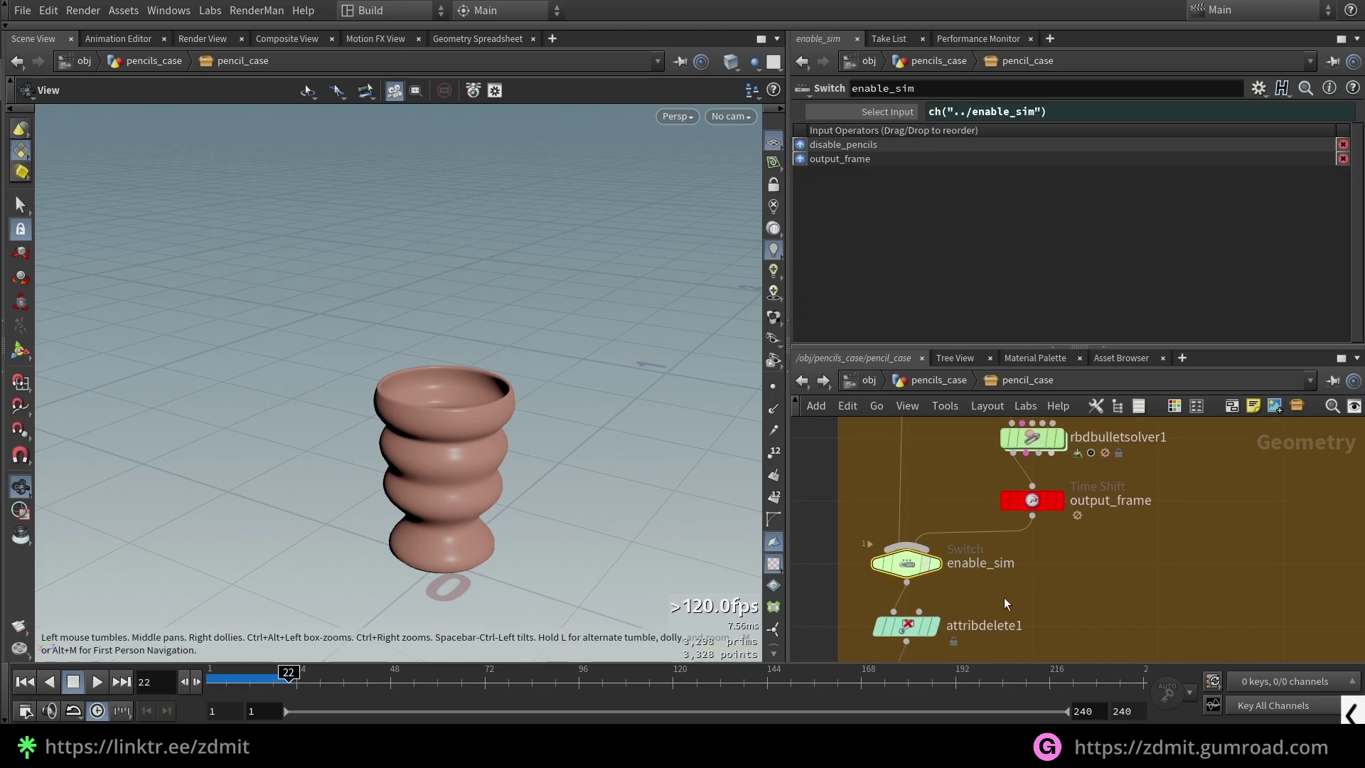
{"action": "middle_click_drag", "start_coordinate": [1077, 621], "coordinate": [1117, 555]}
{"action": "left_click", "coordinate": [949, 551]}
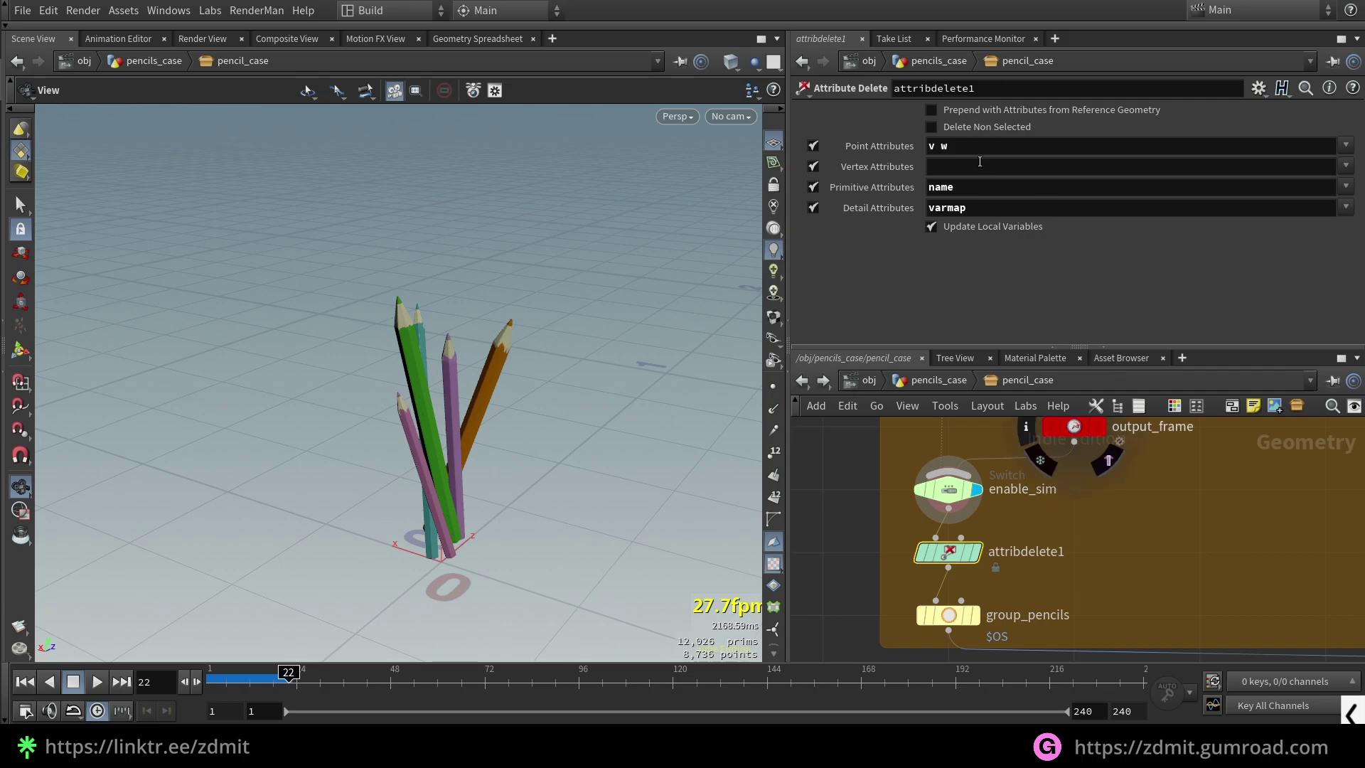
{"action": "scroll", "coordinate": [1116, 479], "scroll_direction": "down", "scroll_amount": 3}
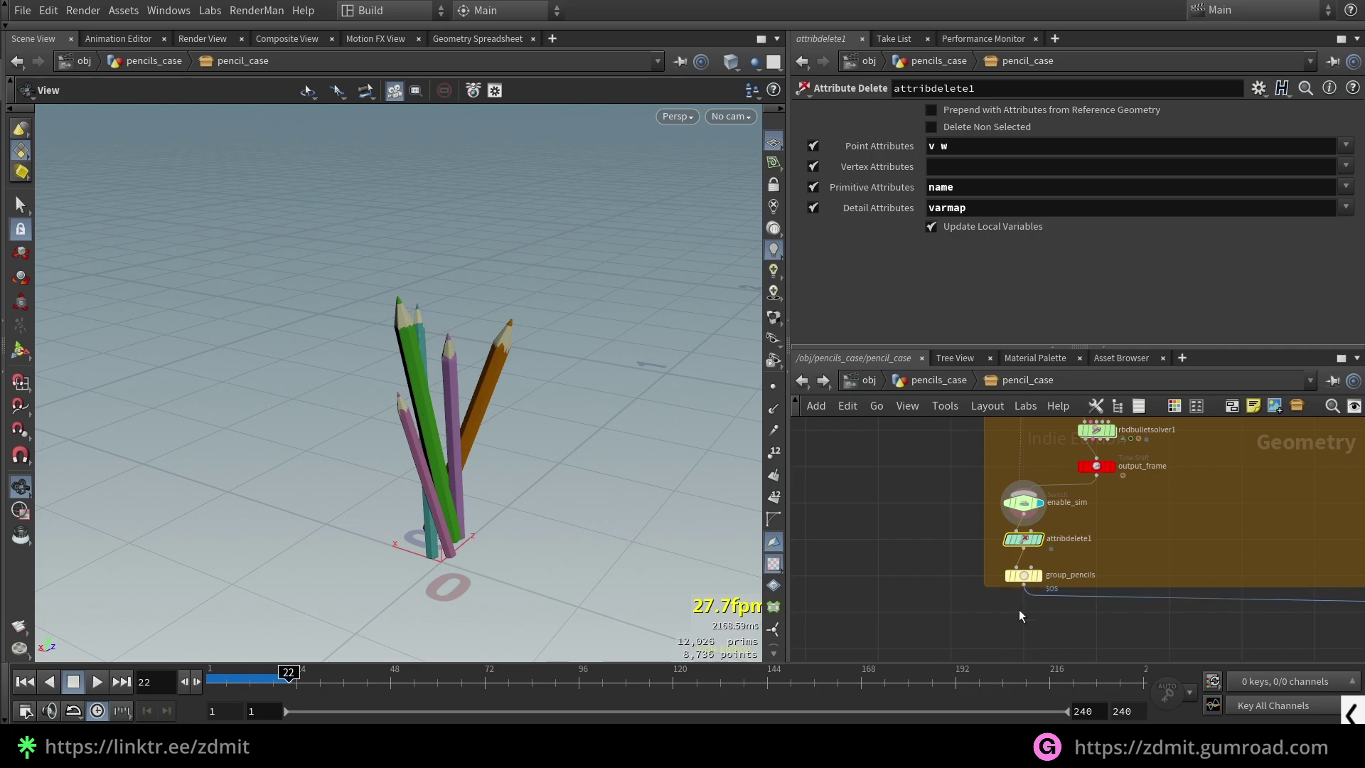
Step: Follow the network past the SIM box, displaying the merge1 and clean1 results in turn
{"action": "left_click_drag", "start_coordinate": [974, 611], "coordinate": [1056, 570]}
{"action": "middle_click_drag", "start_coordinate": [1180, 576], "coordinate": [869, 550]}
{"action": "scroll", "coordinate": [924, 585], "scroll_direction": "up", "scroll_amount": 3}
{"action": "left_click", "coordinate": [869, 531]}
{"action": "scroll", "coordinate": [956, 600], "scroll_direction": "down", "scroll_amount": 4}
{"action": "left_click_drag", "start_coordinate": [1005, 584], "coordinate": [1094, 544]}
{"action": "key", "text": "r"}
{"action": "scroll", "coordinate": [1088, 616], "scroll_direction": "up", "scroll_amount": 2}
{"action": "left_click_drag", "start_coordinate": [960, 628], "coordinate": [1073, 596]}
{"action": "key", "text": "r"}
{"action": "middle_click_drag", "start_coordinate": [1125, 603], "coordinate": [1116, 579]}
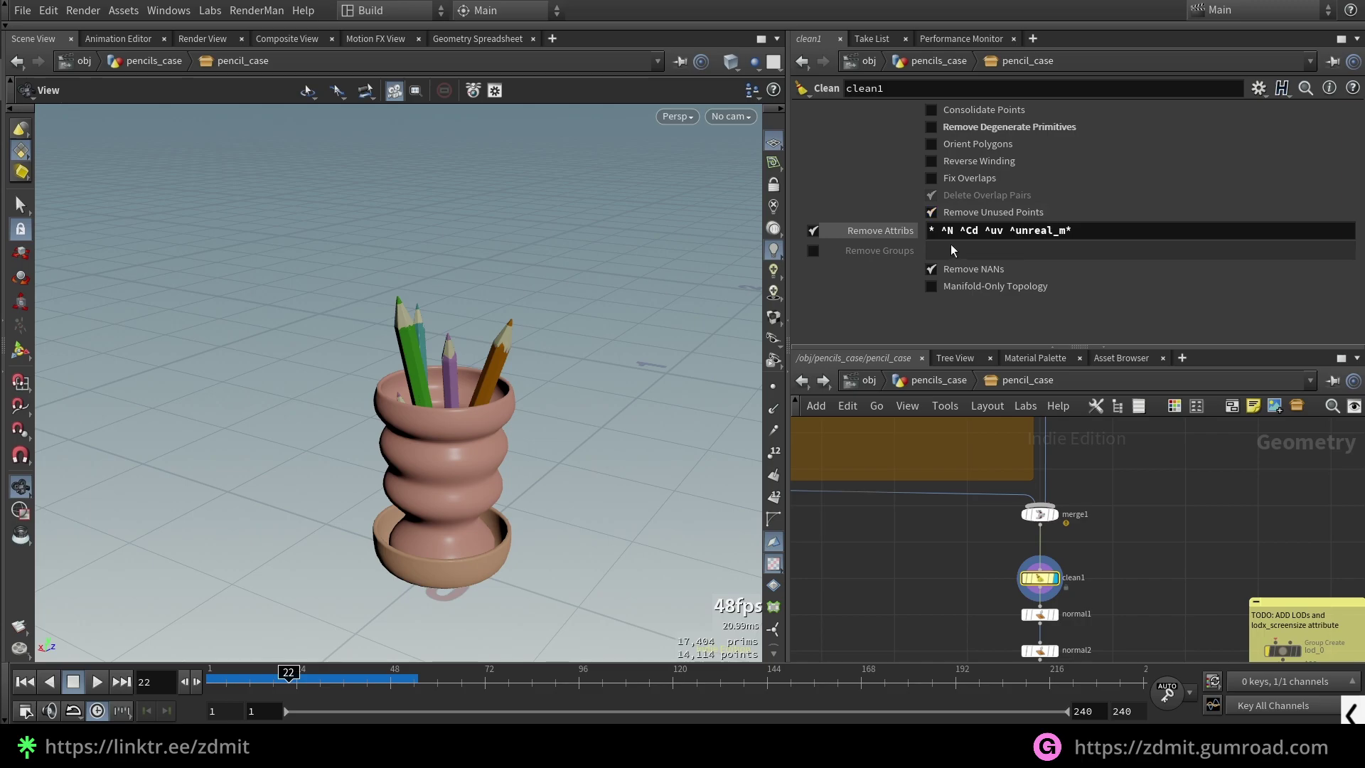
Step: Examine the N, Cd, uv and unreal_m exclusions in the Remove Attribs pattern of clean1
{"action": "left_click", "coordinate": [968, 231]}
{"action": "left_click", "coordinate": [999, 231]}
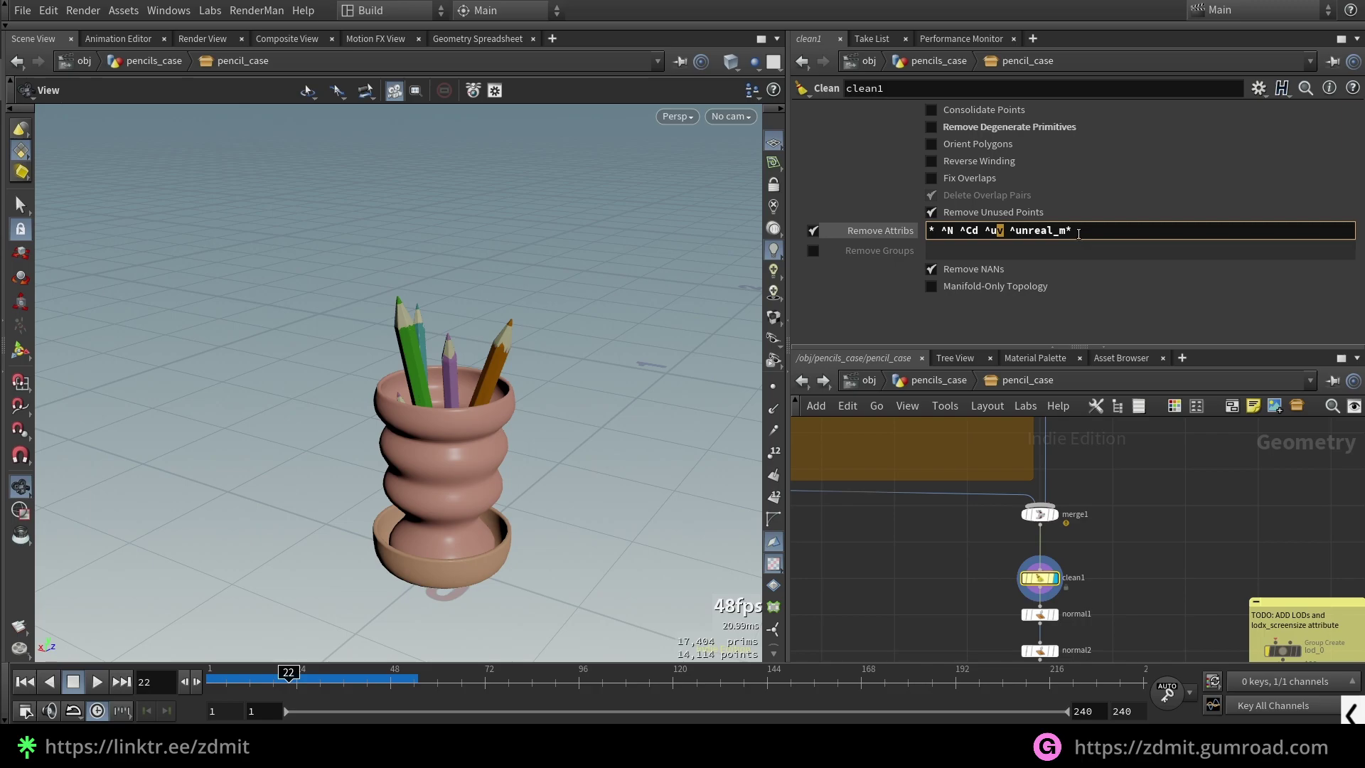
{"action": "left_click_drag", "start_coordinate": [1079, 234], "coordinate": [990, 238]}
{"action": "left_click", "coordinate": [1183, 527]}
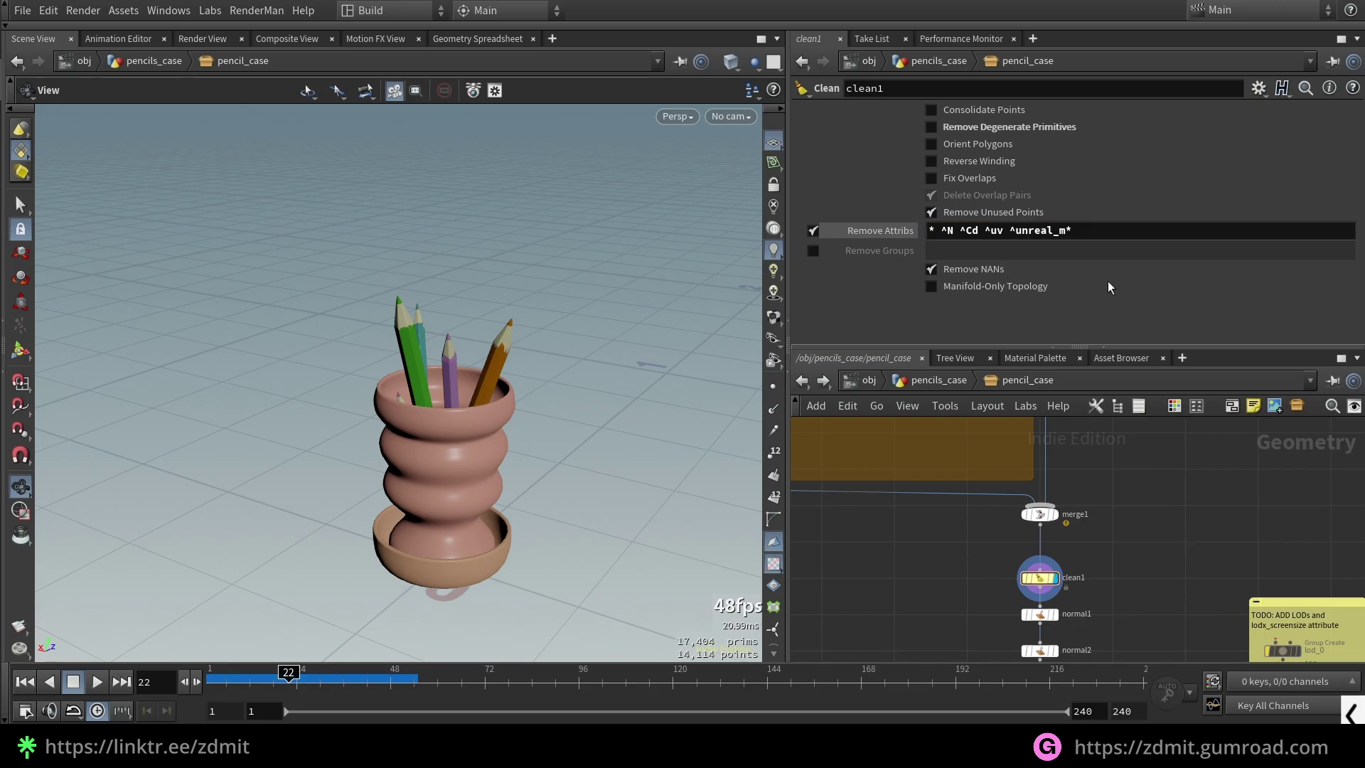
Step: Move the merge1 node slightly higher above clean1 in the network
{"action": "left_click_drag", "start_coordinate": [1049, 514], "coordinate": [1047, 507]}
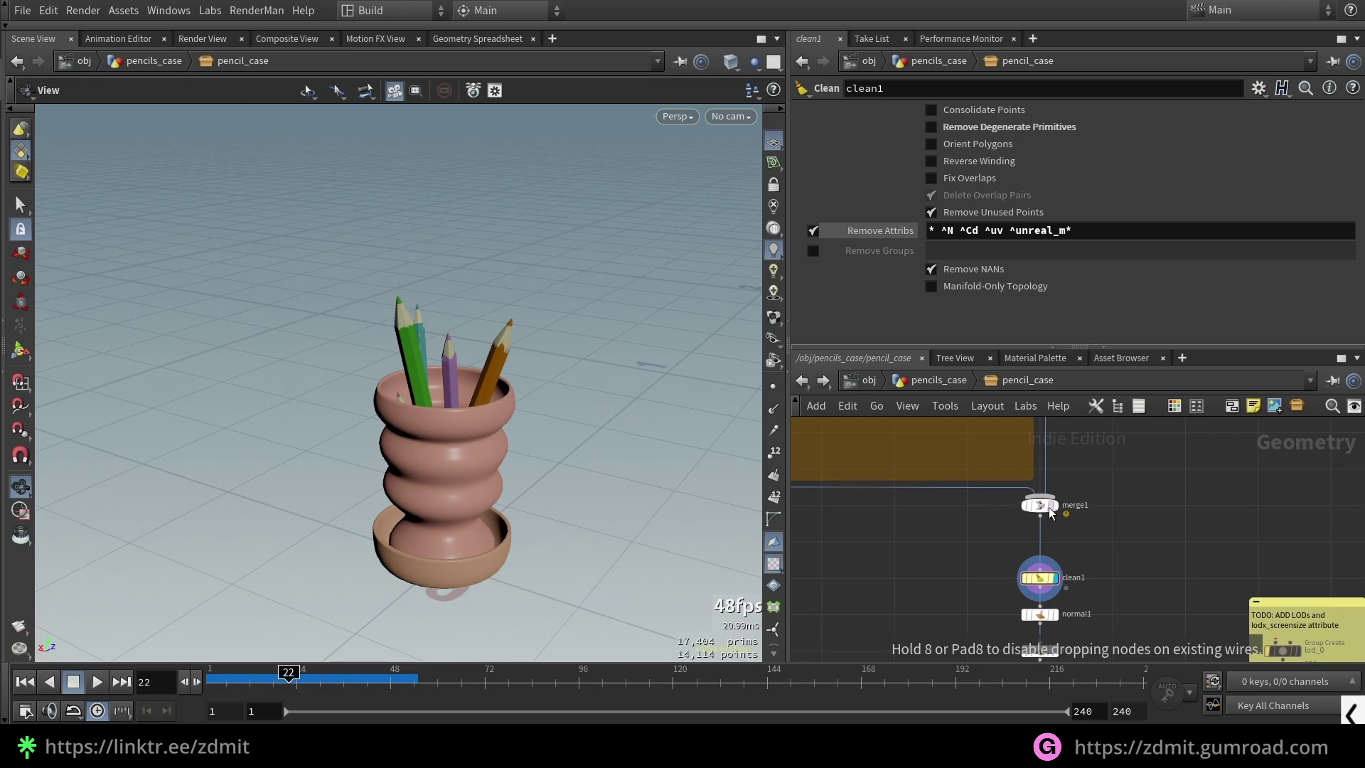
{"action": "scroll", "coordinate": [1049, 507], "scroll_direction": "down", "scroll_amount": 3}
{"action": "middle_click_drag", "start_coordinate": [1049, 507], "coordinate": [1109, 540]}
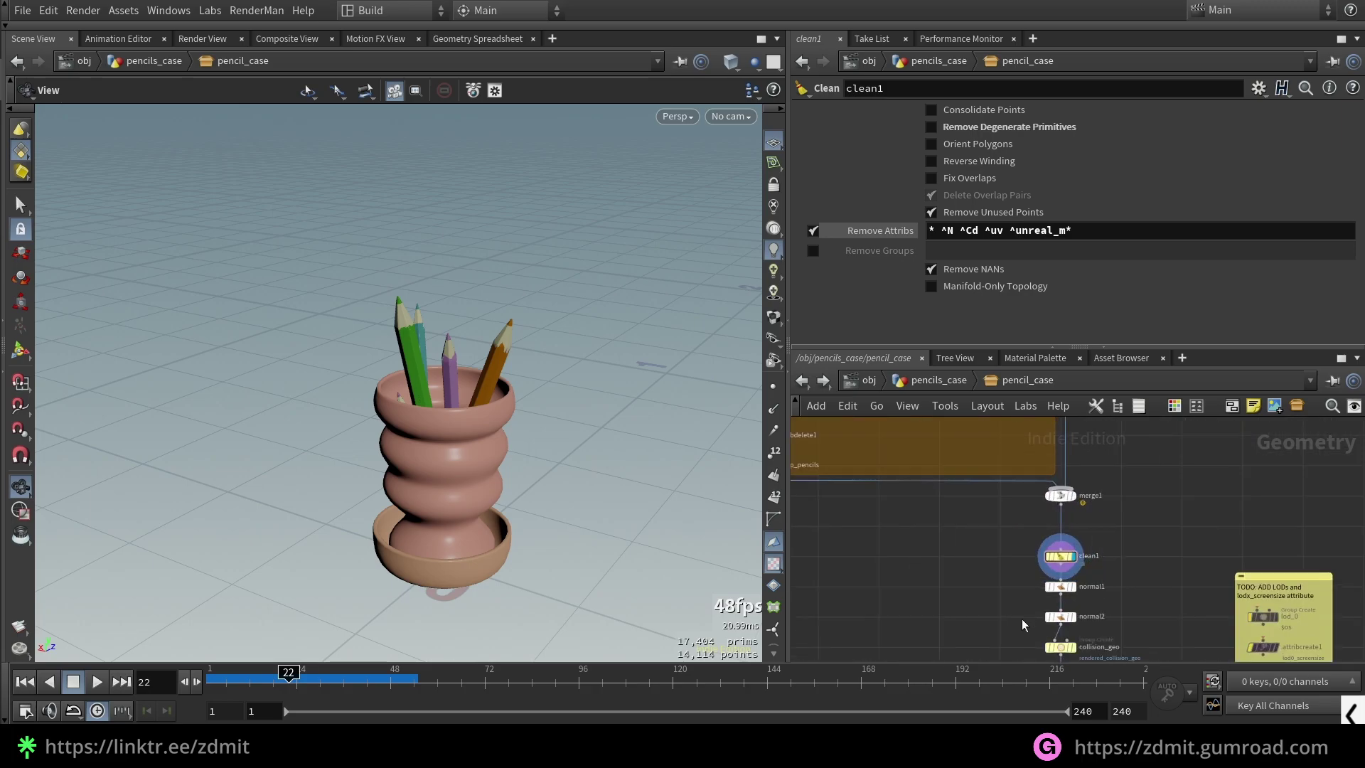
Step: Display the normal1 result and review its group_pencils group and normal construction settings
{"action": "scroll", "coordinate": [1027, 611], "scroll_direction": "up", "scroll_amount": 3}
{"action": "left_click", "coordinate": [1077, 581]}
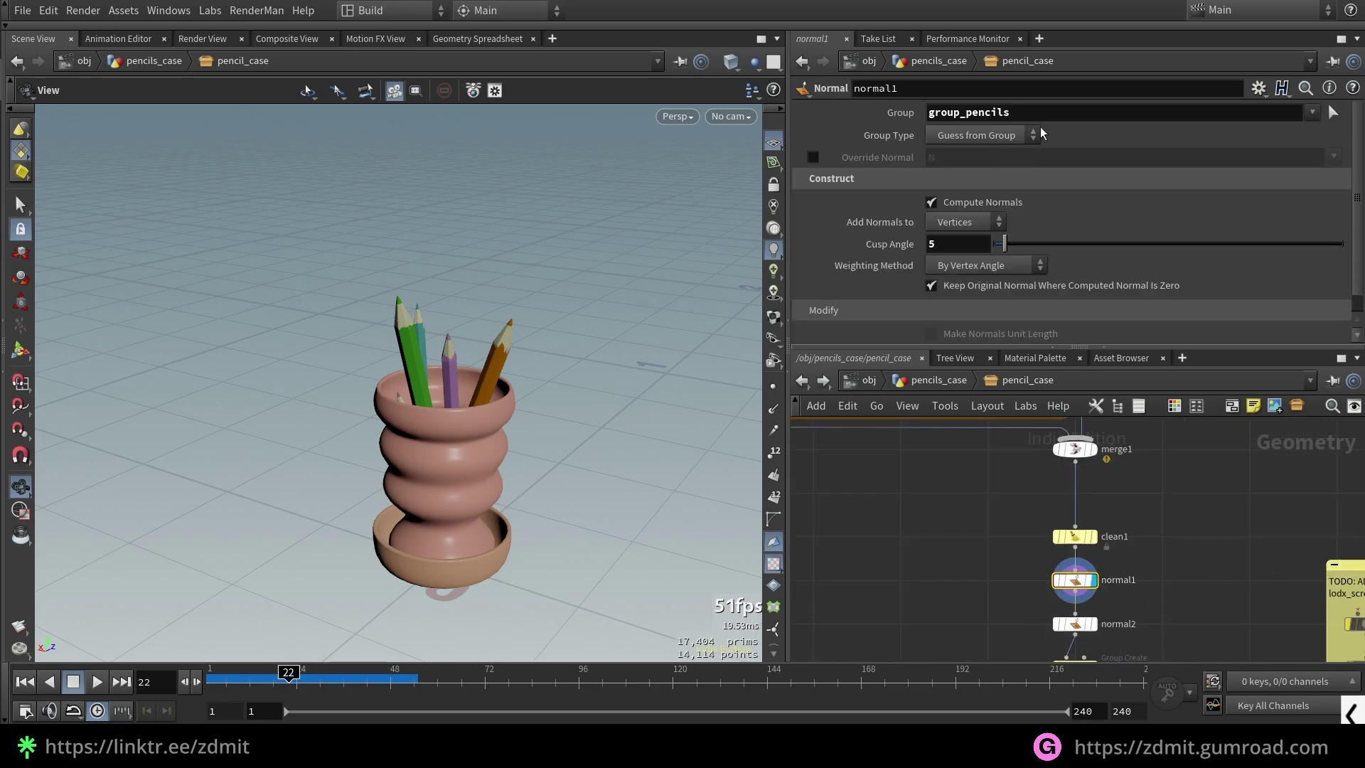
{"action": "left_click_drag", "start_coordinate": [1031, 115], "coordinate": [933, 176]}
{"action": "left_click", "coordinate": [1194, 549]}
{"action": "scroll", "coordinate": [1055, 551], "scroll_direction": "down", "scroll_amount": 4}
{"action": "scroll", "coordinate": [873, 499], "scroll_direction": "up", "scroll_amount": 2}
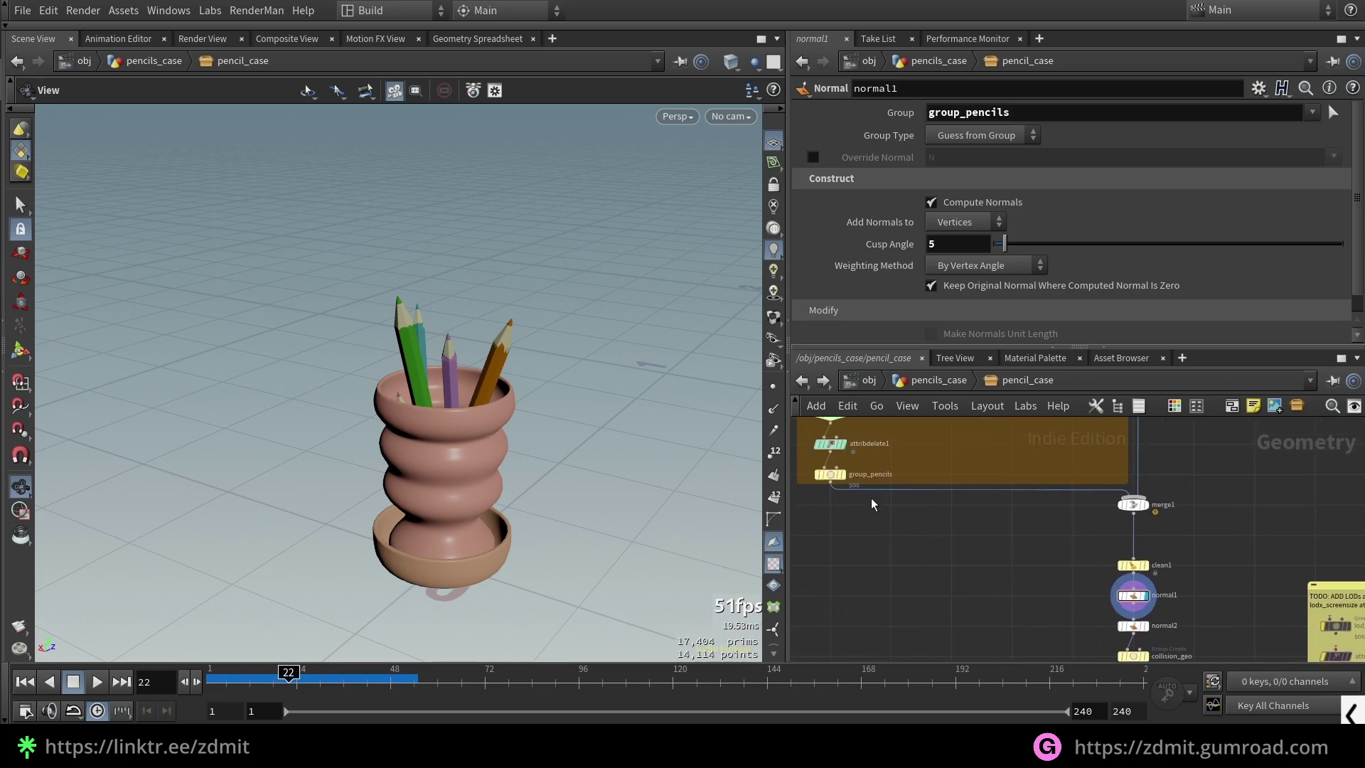
Step: Link normal1's Group to the Group Name of the group_pencils node with a relative channel reference
{"action": "left_click", "coordinate": [826, 475]}
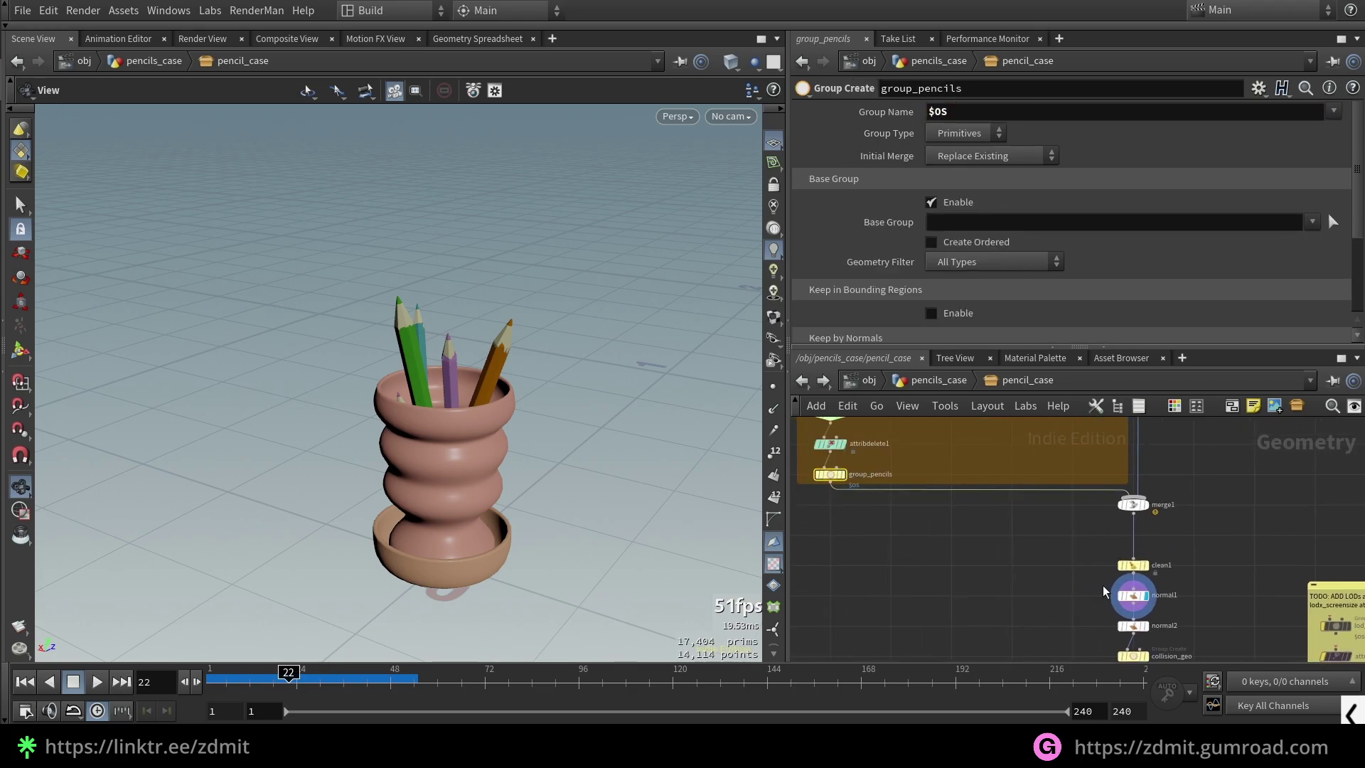
{"action": "key", "text": "ctrl+c"}
{"action": "left_click", "coordinate": [1130, 596]}
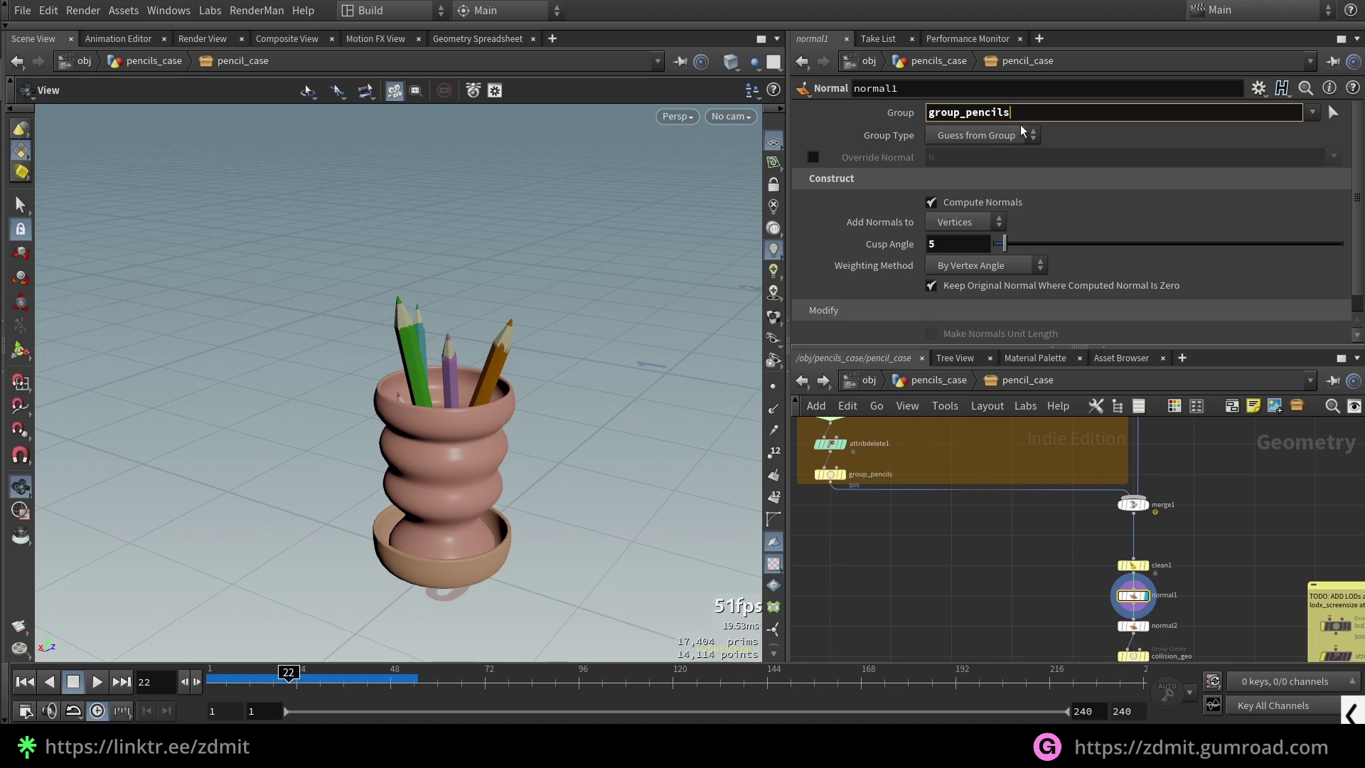
{"action": "key", "text": "ctrl+shift+v"}
Step: Review normal2's group_pot group and cusp angle, and display the pot geometry upstream that supplies this group
{"action": "scroll", "coordinate": [1022, 579], "scroll_direction": "up", "scroll_amount": 3}
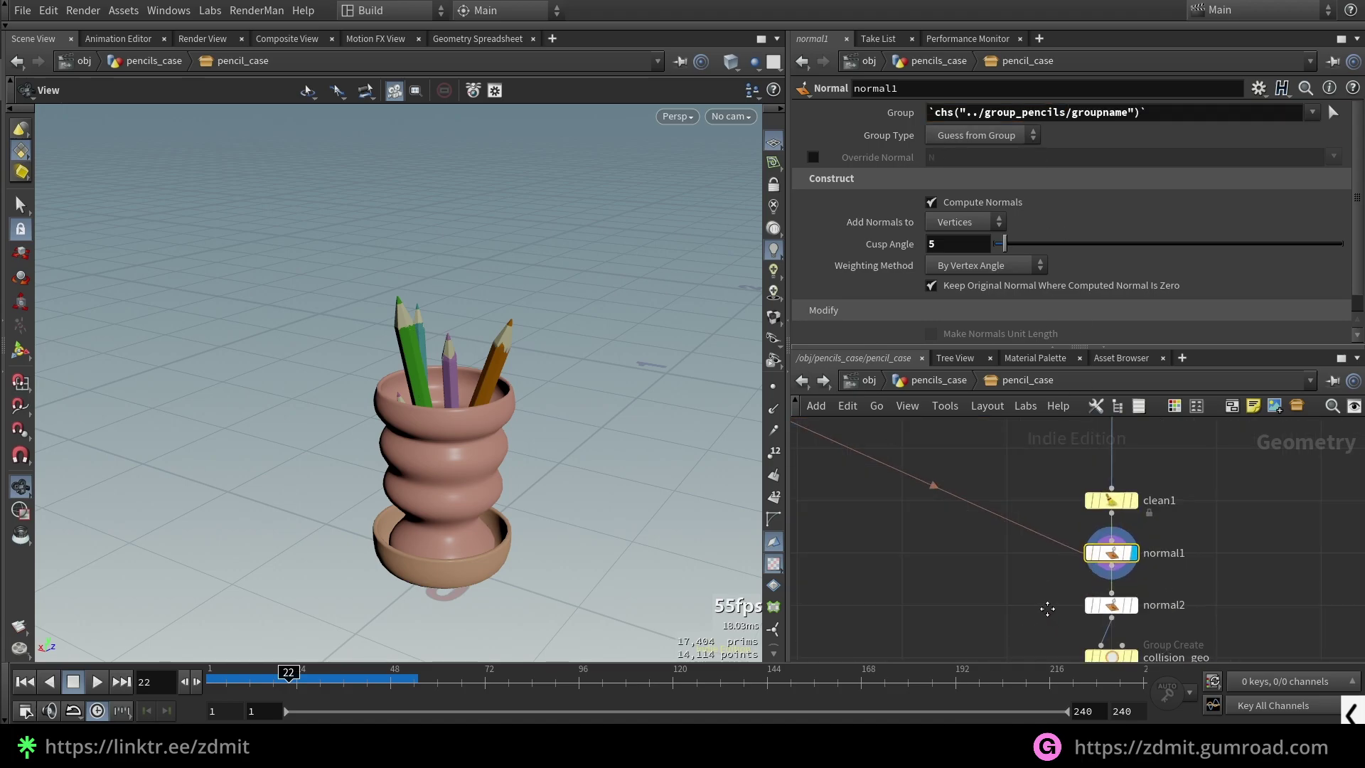
{"action": "middle_click_drag", "start_coordinate": [1051, 616], "coordinate": [1033, 596]}
{"action": "left_click", "coordinate": [1091, 585]}
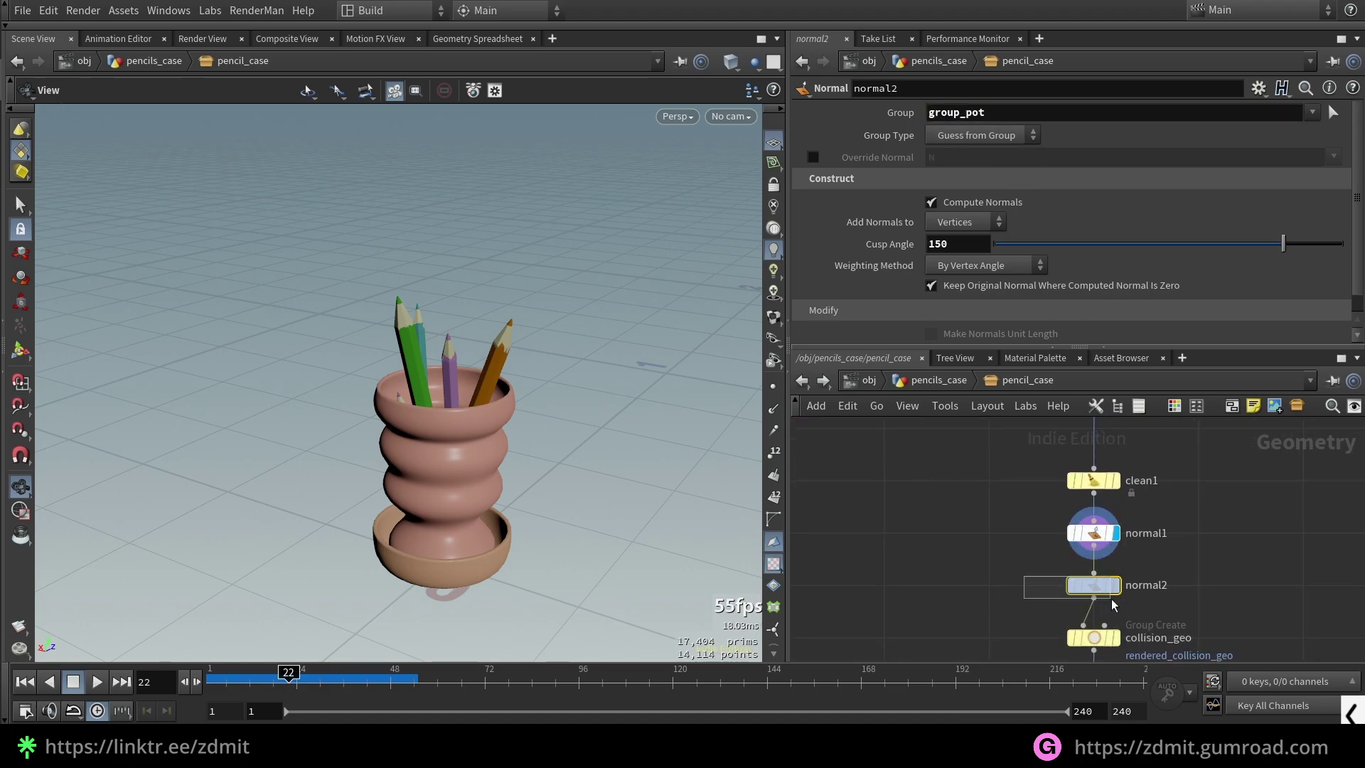
{"action": "scroll", "coordinate": [1176, 569], "scroll_direction": "down", "scroll_amount": 6}
{"action": "middle_click_drag", "start_coordinate": [1211, 499], "coordinate": [1140, 710]}
{"action": "scroll", "coordinate": [1197, 540], "scroll_direction": "up", "scroll_amount": 4}
{"action": "scroll", "coordinate": [1193, 513], "scroll_direction": "down", "scroll_amount": 5}
{"action": "scroll", "coordinate": [1024, 550], "scroll_direction": "up", "scroll_amount": 5}
{"action": "left_click", "coordinate": [1024, 551]}
{"action": "key", "text": "r"}
Step: Display the collision_geo result and examine its rendered_collision_geo group name
{"action": "scroll", "coordinate": [1137, 595], "scroll_direction": "down", "scroll_amount": 5}
{"action": "middle_click_drag", "start_coordinate": [1201, 655], "coordinate": [1141, 426]}
{"action": "scroll", "coordinate": [1017, 578], "scroll_direction": "up", "scroll_amount": 4}
{"action": "middle_click_drag", "start_coordinate": [1031, 610], "coordinate": [1010, 592]}
{"action": "scroll", "coordinate": [1009, 593], "scroll_direction": "up", "scroll_amount": 3}
{"action": "left_click", "coordinate": [1054, 580]}
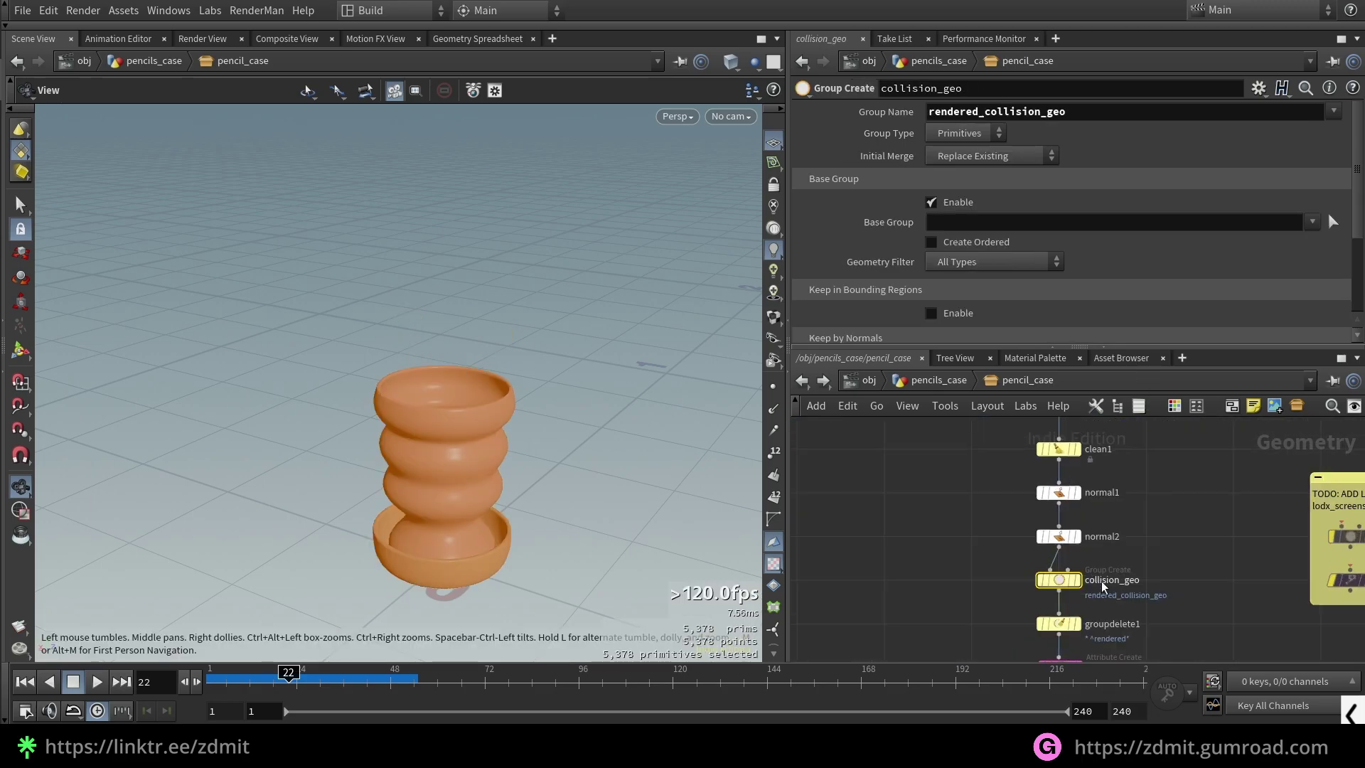
{"action": "key", "text": "r"}
{"action": "double_click", "coordinate": [1074, 105]}
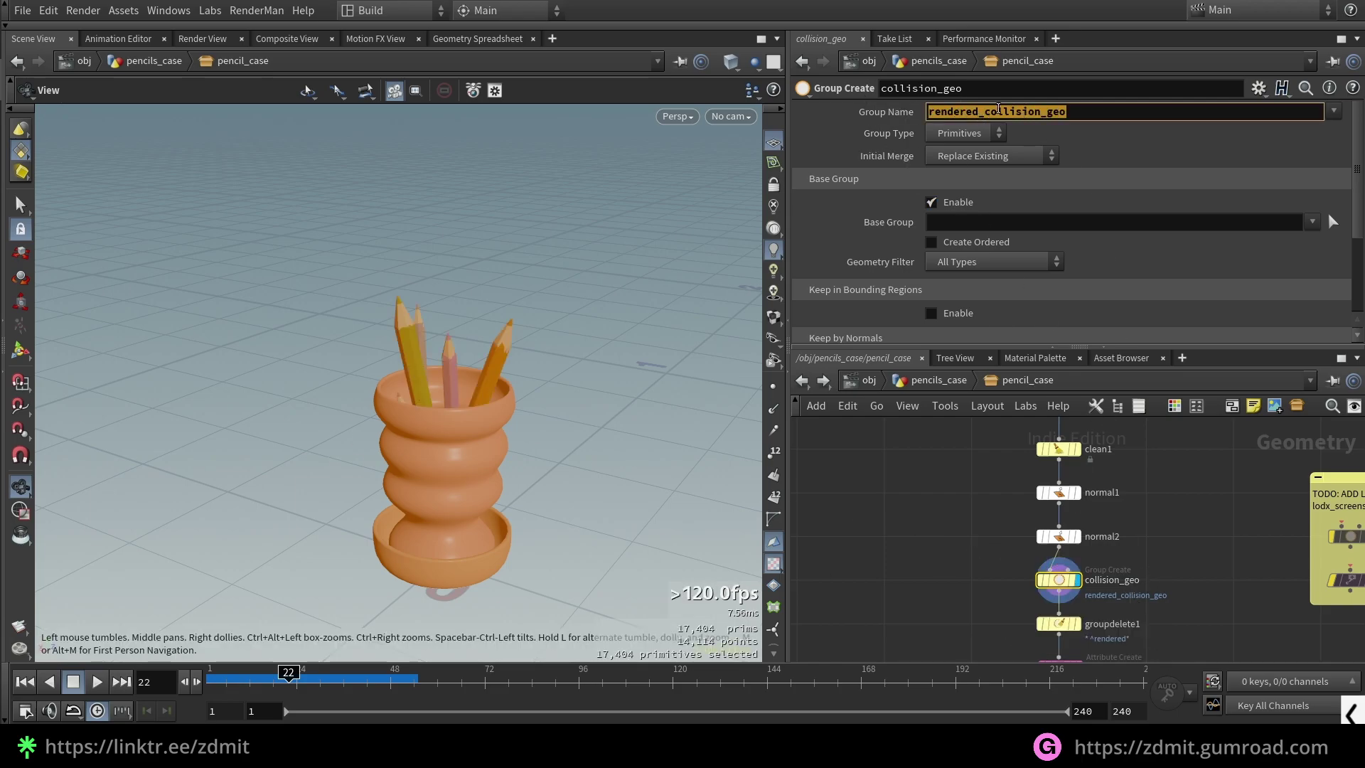
{"action": "key", "text": "Return"}
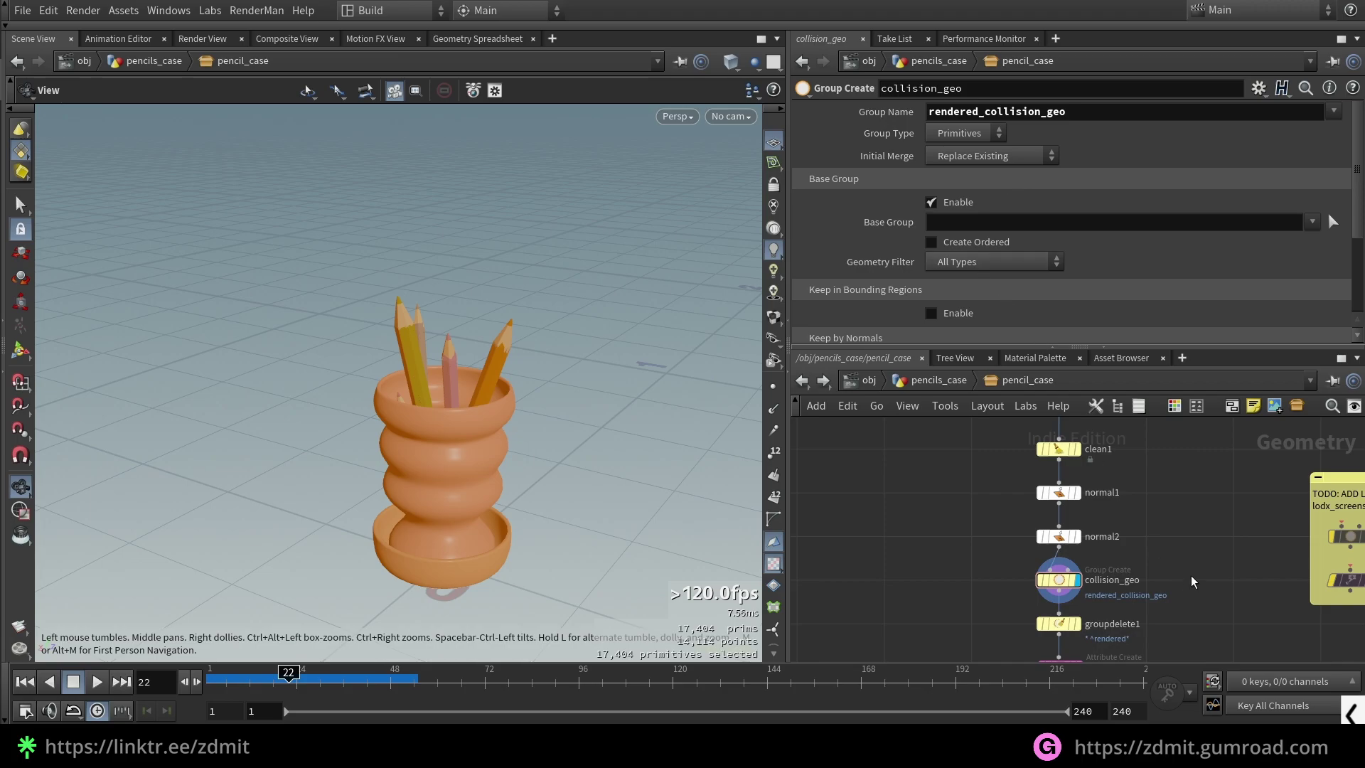
Step: Follow the network past groupdelete1, display unreal_enable_nanite and review its unreal_nanite_enabled attribute settings
{"action": "middle_click_drag", "start_coordinate": [1198, 631], "coordinate": [1145, 493]}
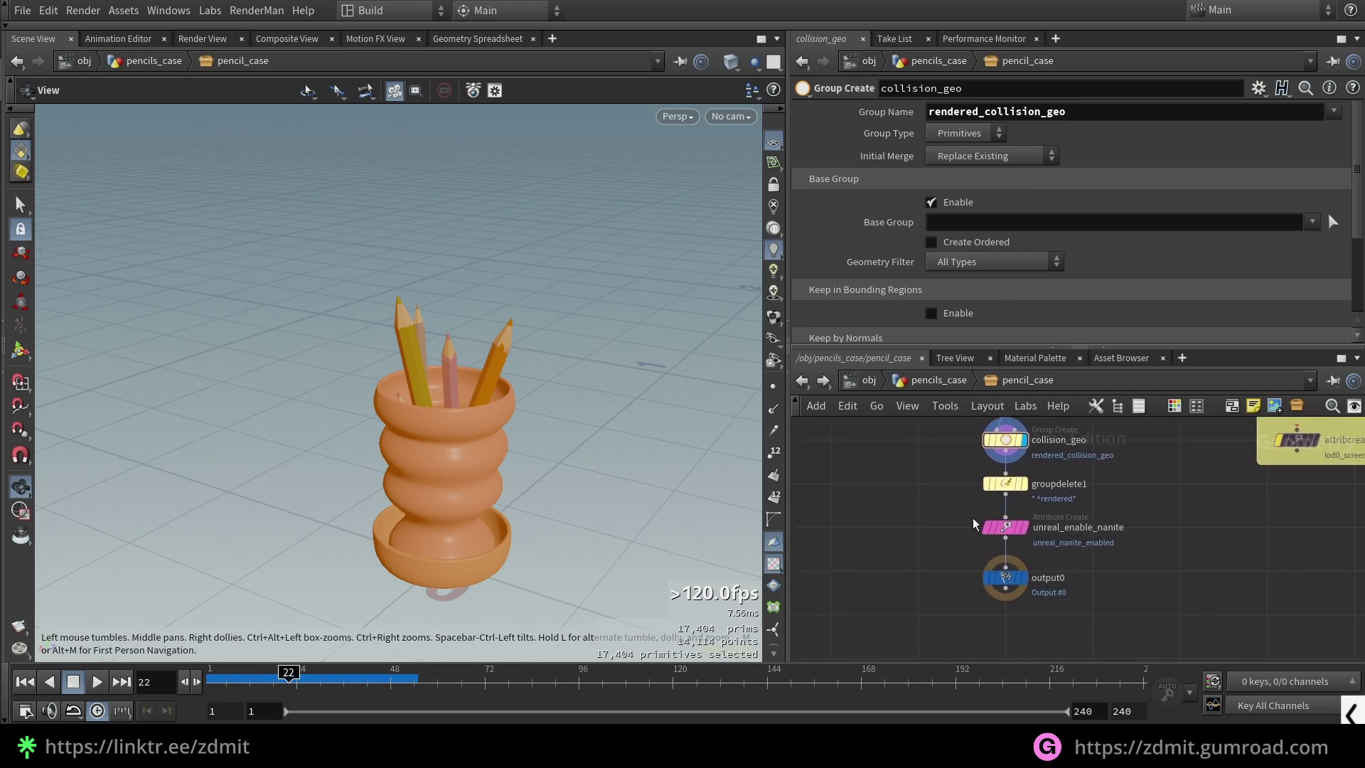
{"action": "scroll", "coordinate": [973, 519], "scroll_direction": "up", "scroll_amount": 1}
{"action": "left_click_drag", "start_coordinate": [974, 514], "coordinate": [1091, 464]}
{"action": "left_click", "coordinate": [1084, 526]}
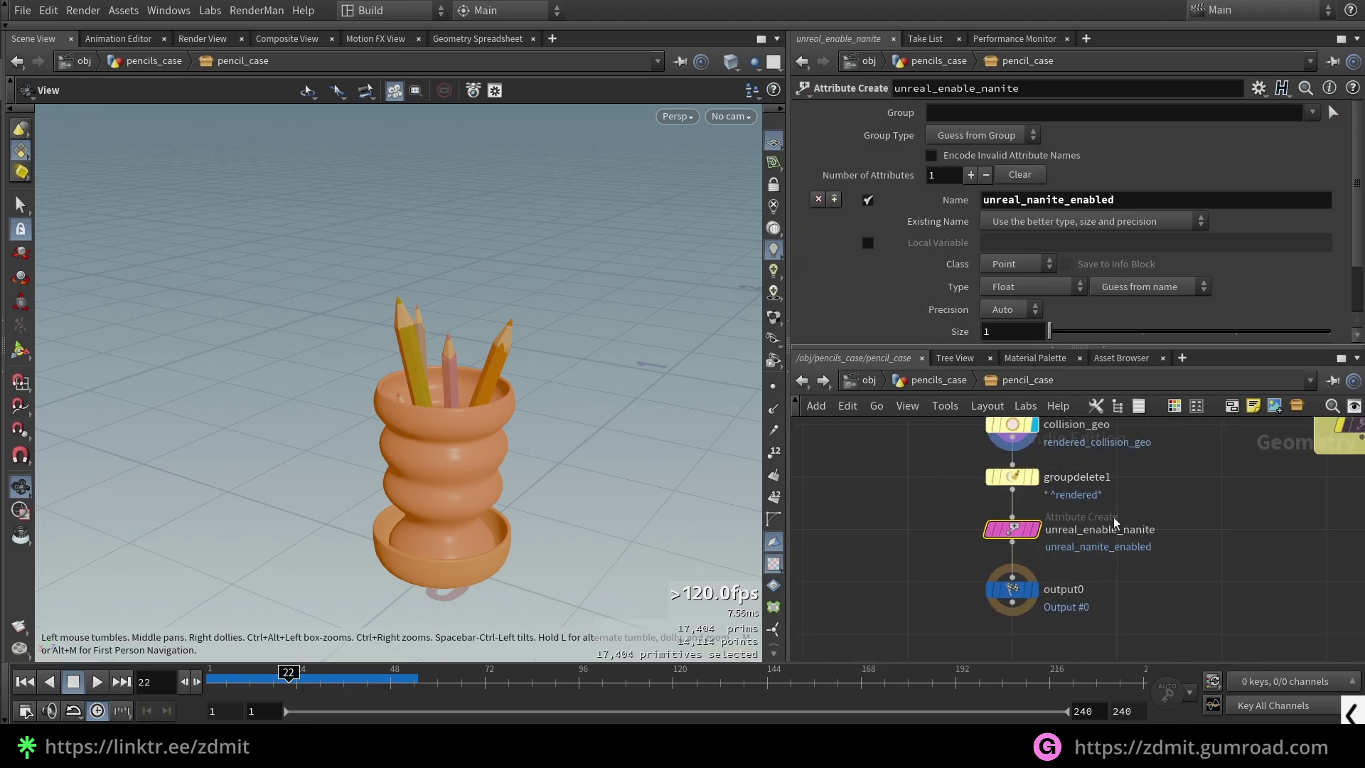
{"action": "key", "text": "r"}
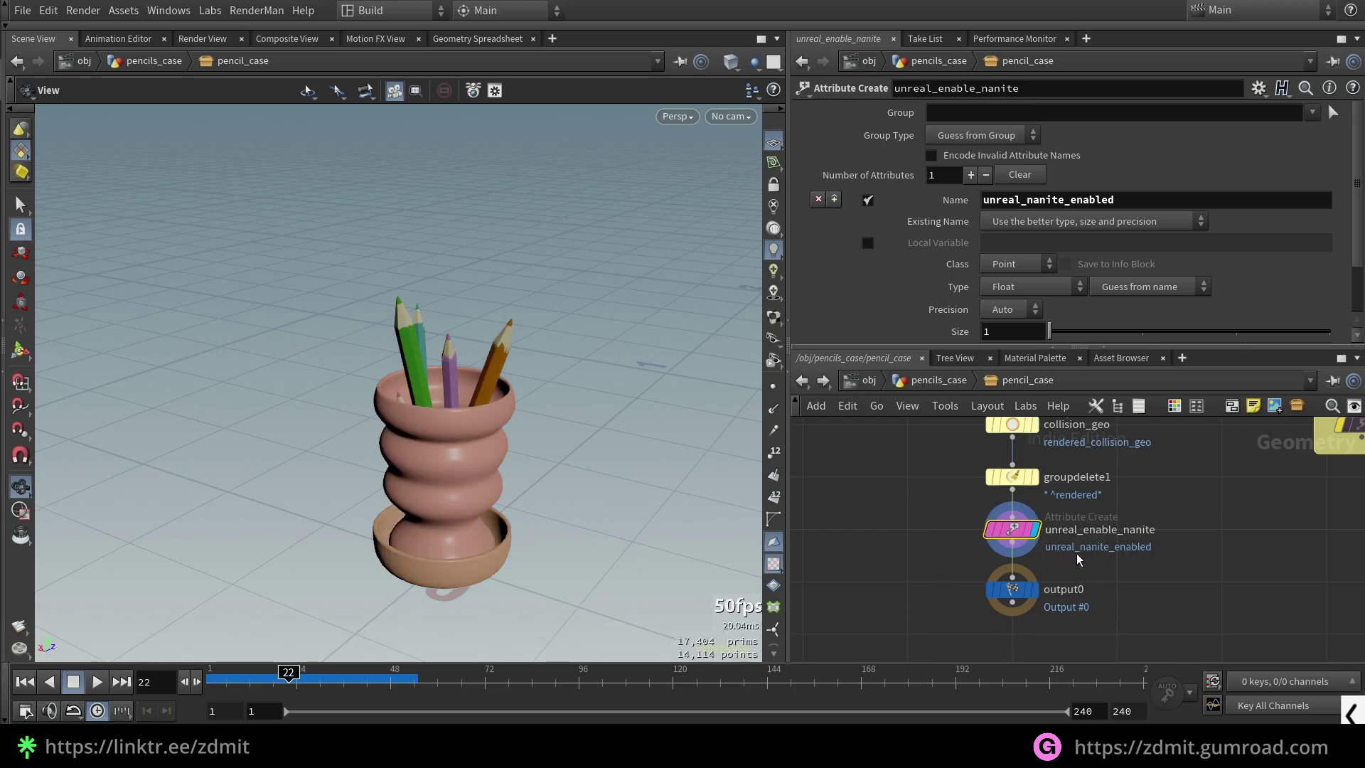
{"action": "scroll", "coordinate": [1119, 196], "scroll_direction": "down", "scroll_amount": 3}
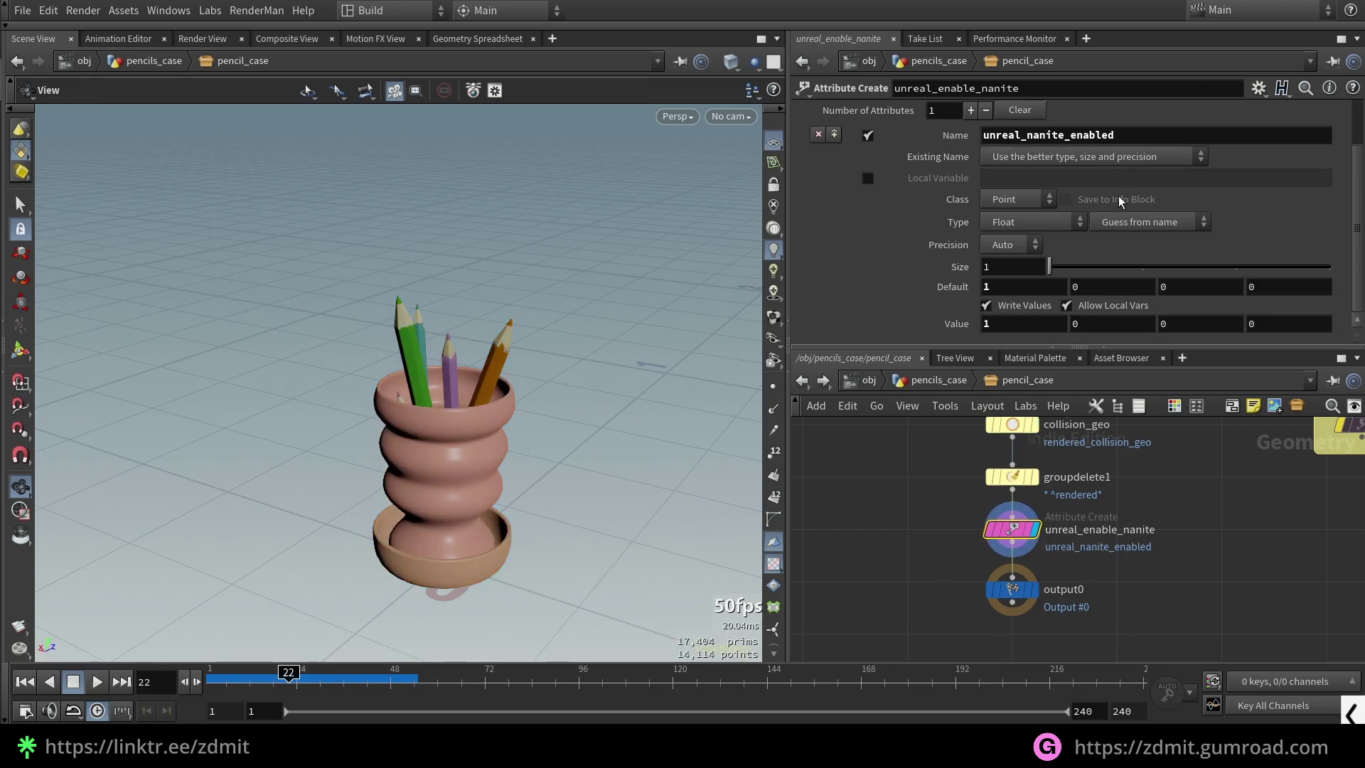
{"action": "scroll", "coordinate": [1026, 181], "scroll_direction": "up", "scroll_amount": 1}
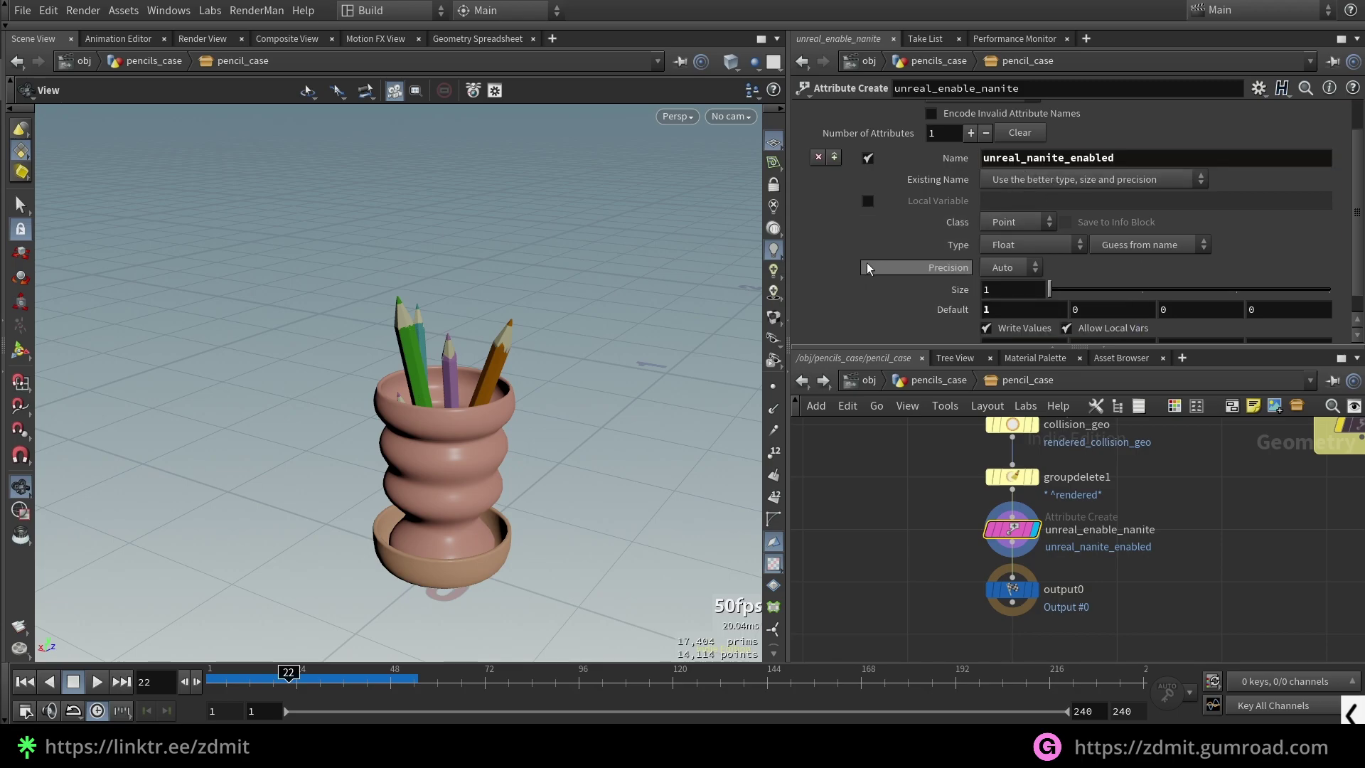
Step: Check the type options, Default and Value of the unreal_nanite_enabled attribute without changing them
{"action": "left_click", "coordinate": [1012, 244]}
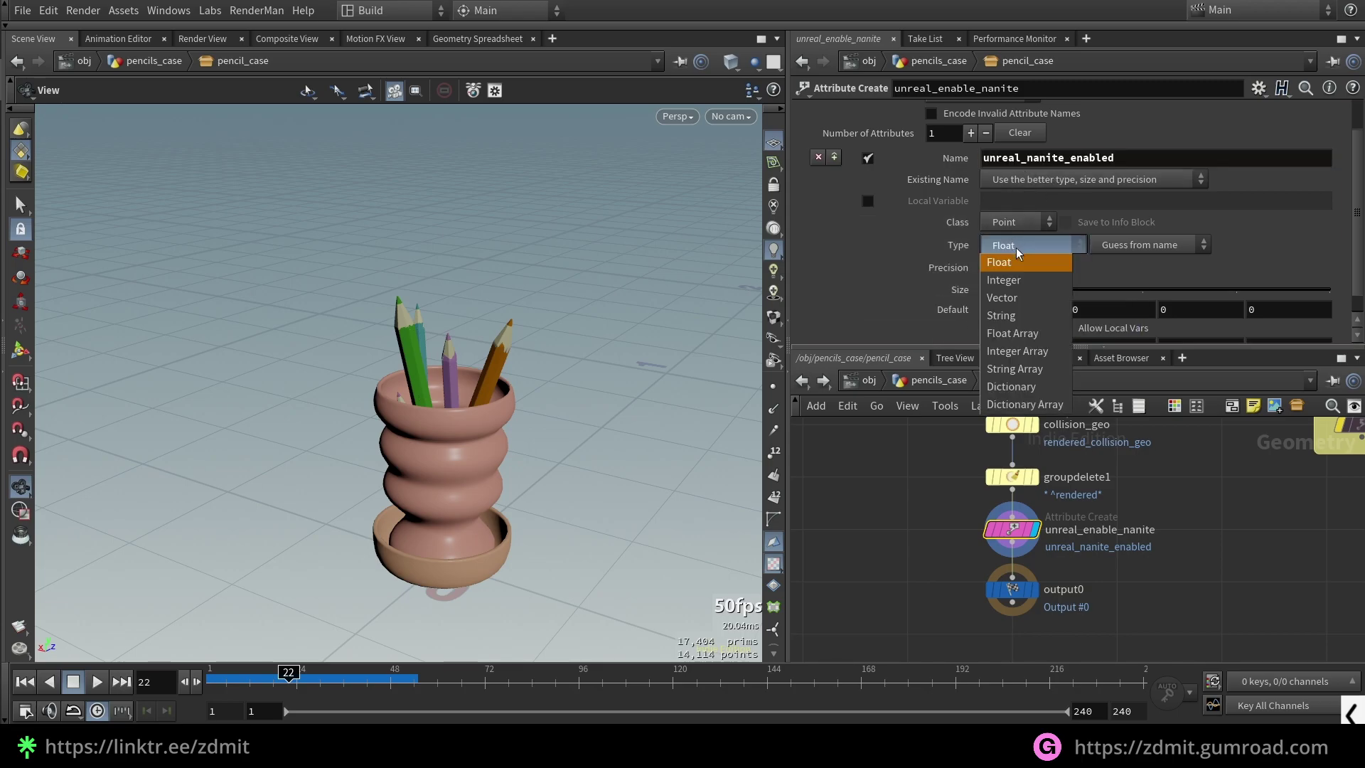
{"action": "left_click", "coordinate": [1004, 246]}
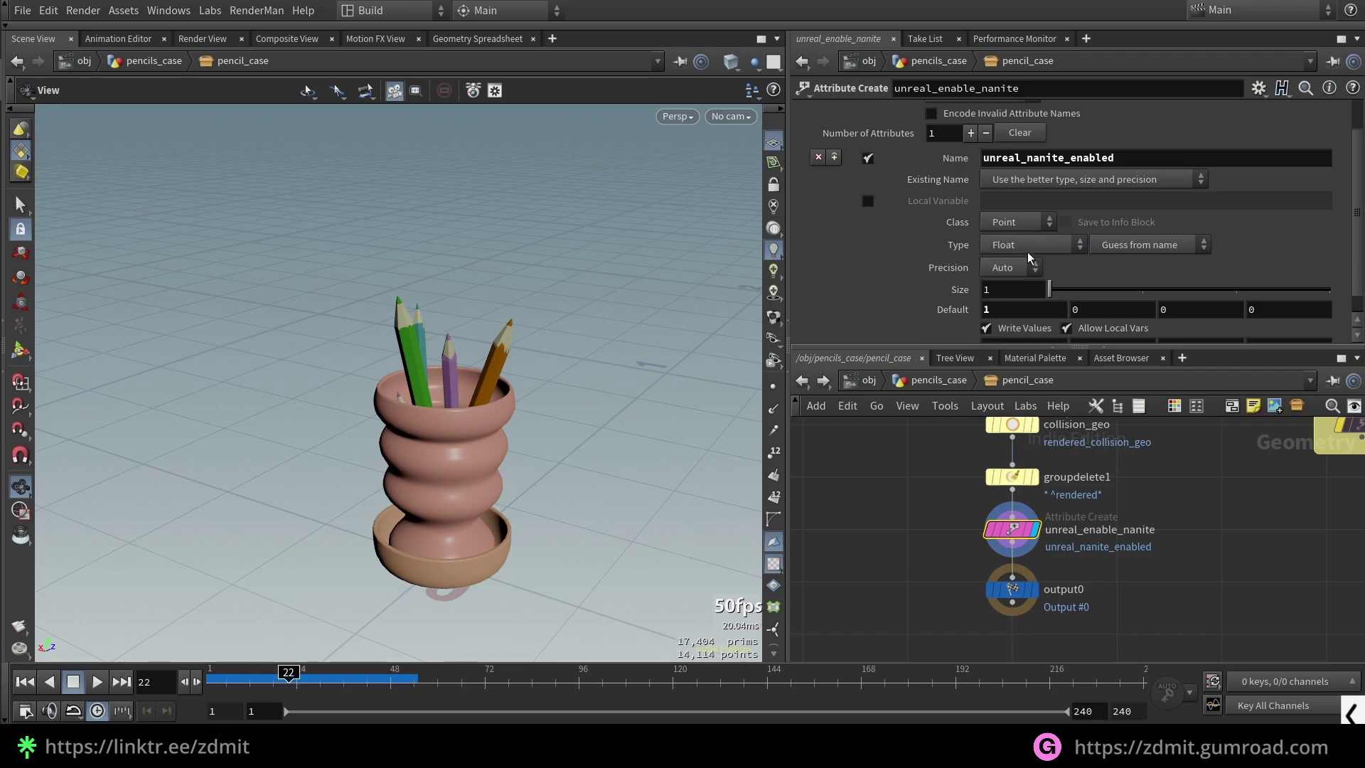
{"action": "scroll", "coordinate": [867, 249], "scroll_direction": "down", "scroll_amount": 1}
{"action": "double_click", "coordinate": [993, 320]}
{"action": "double_click", "coordinate": [1017, 287]}
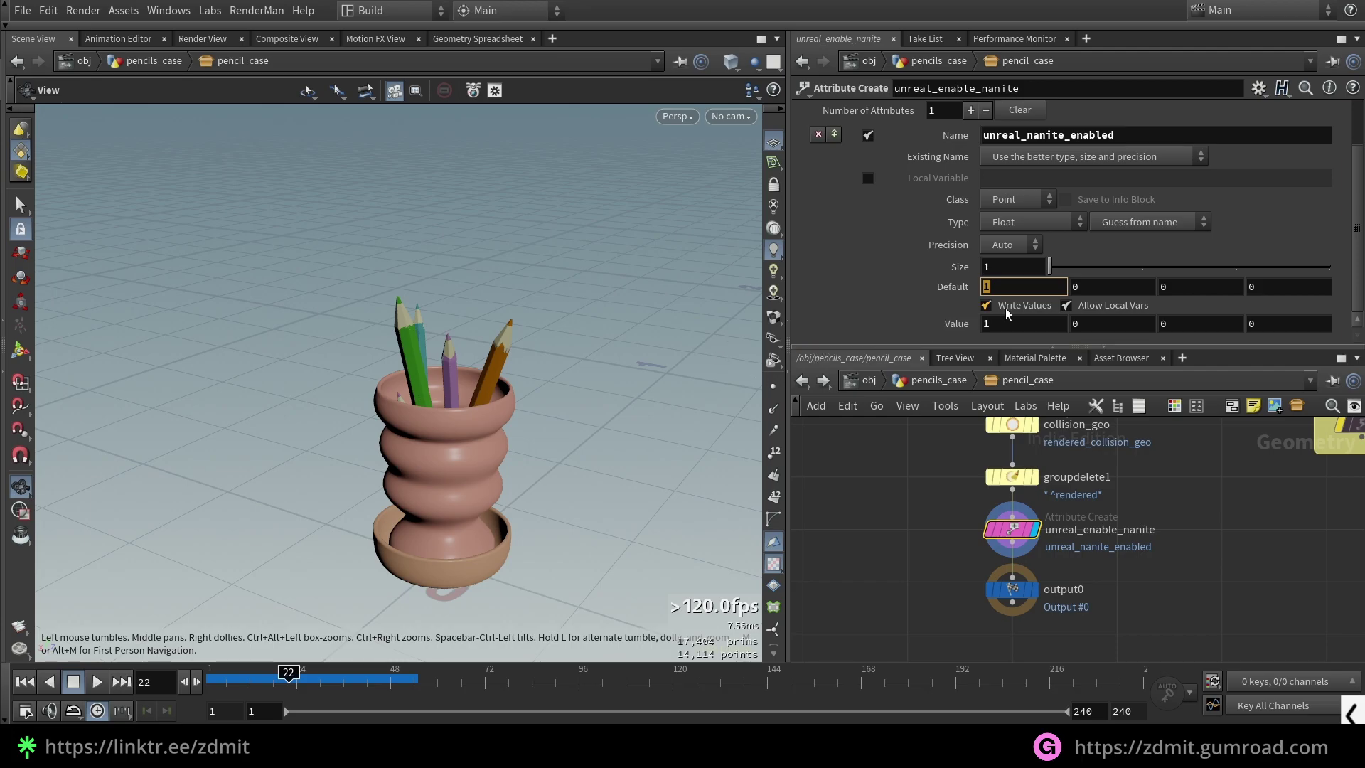
{"action": "left_click", "coordinate": [841, 331]}
{"action": "left_click", "coordinate": [919, 536]}
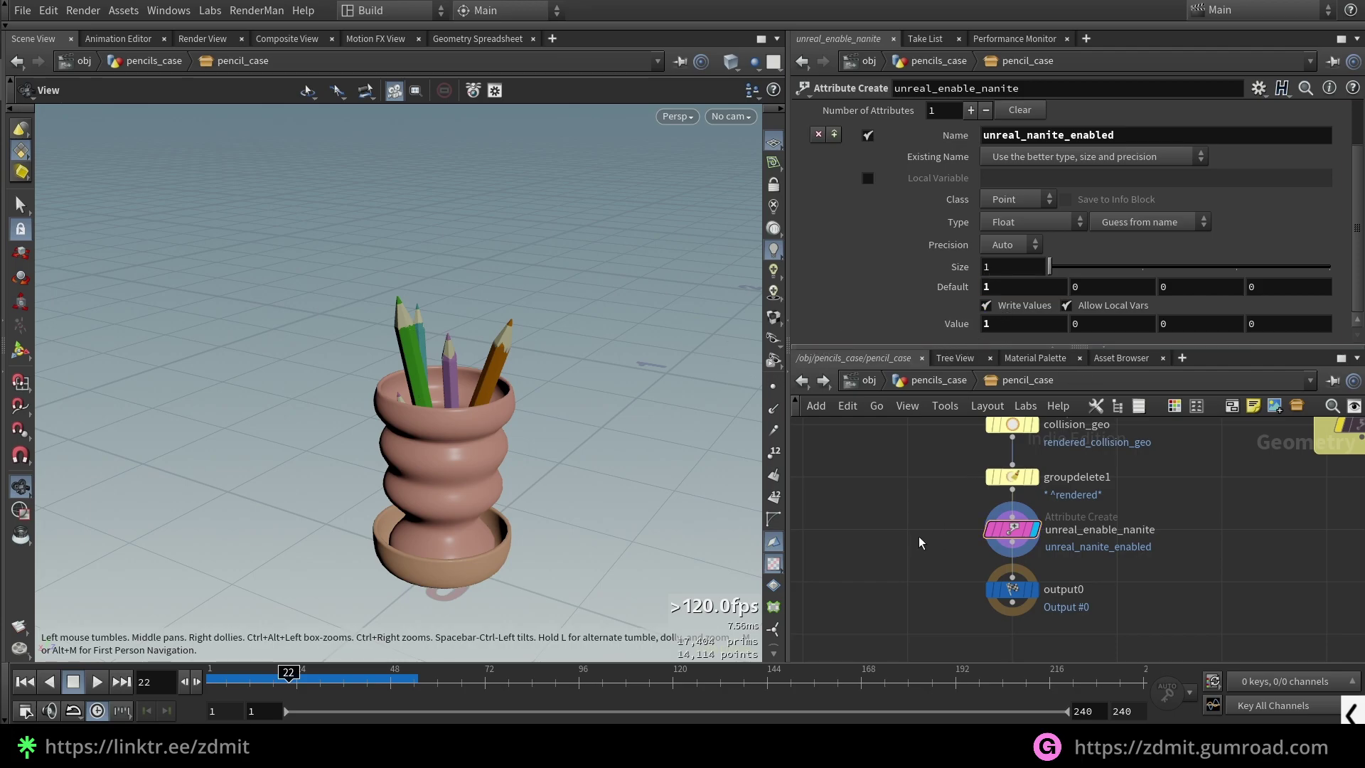
Step: Go up to the pencils_case network and set the pencil case's Number of Pencils to 10
{"action": "left_click", "coordinate": [998, 592]}
{"action": "key", "text": "u"}
{"action": "left_click_drag", "start_coordinate": [949, 290], "coordinate": [884, 297]}
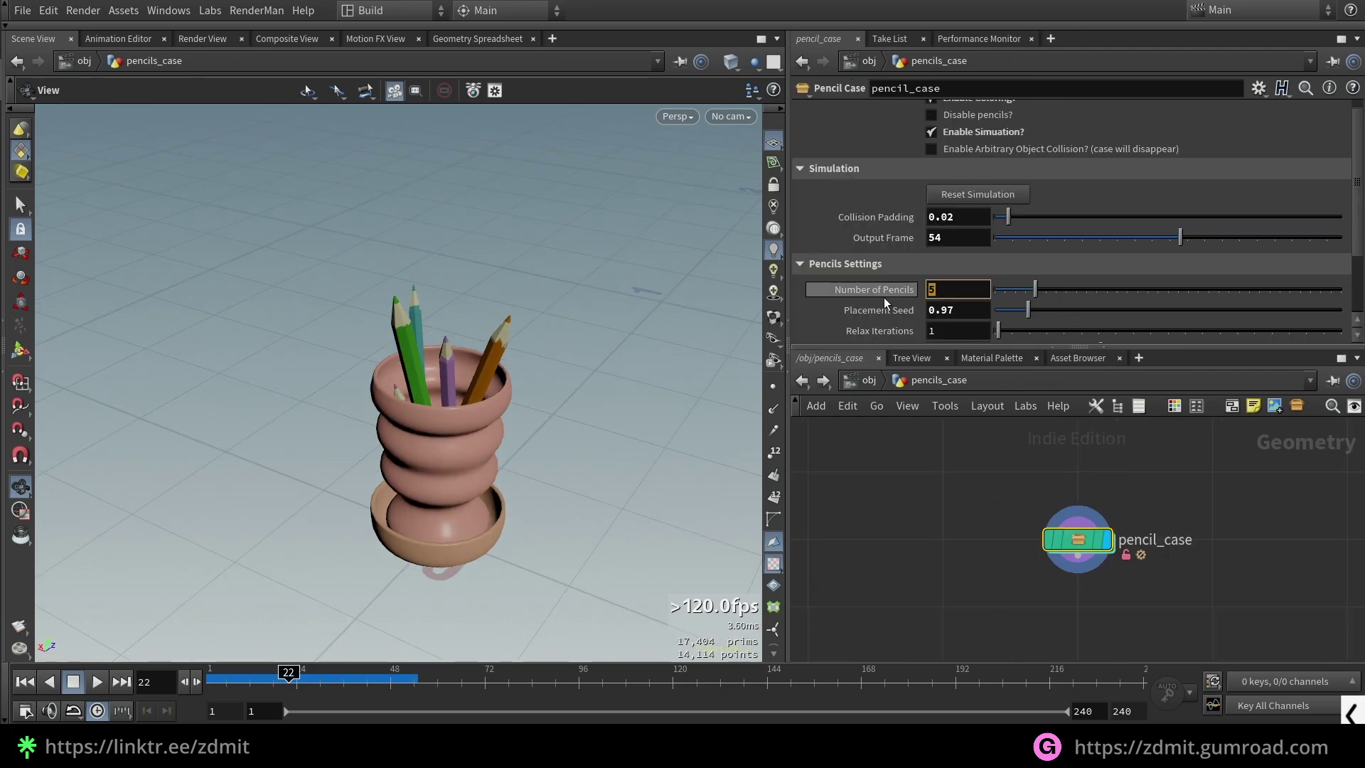
{"action": "type", "text": "10"}
{"action": "key", "text": "Return"}
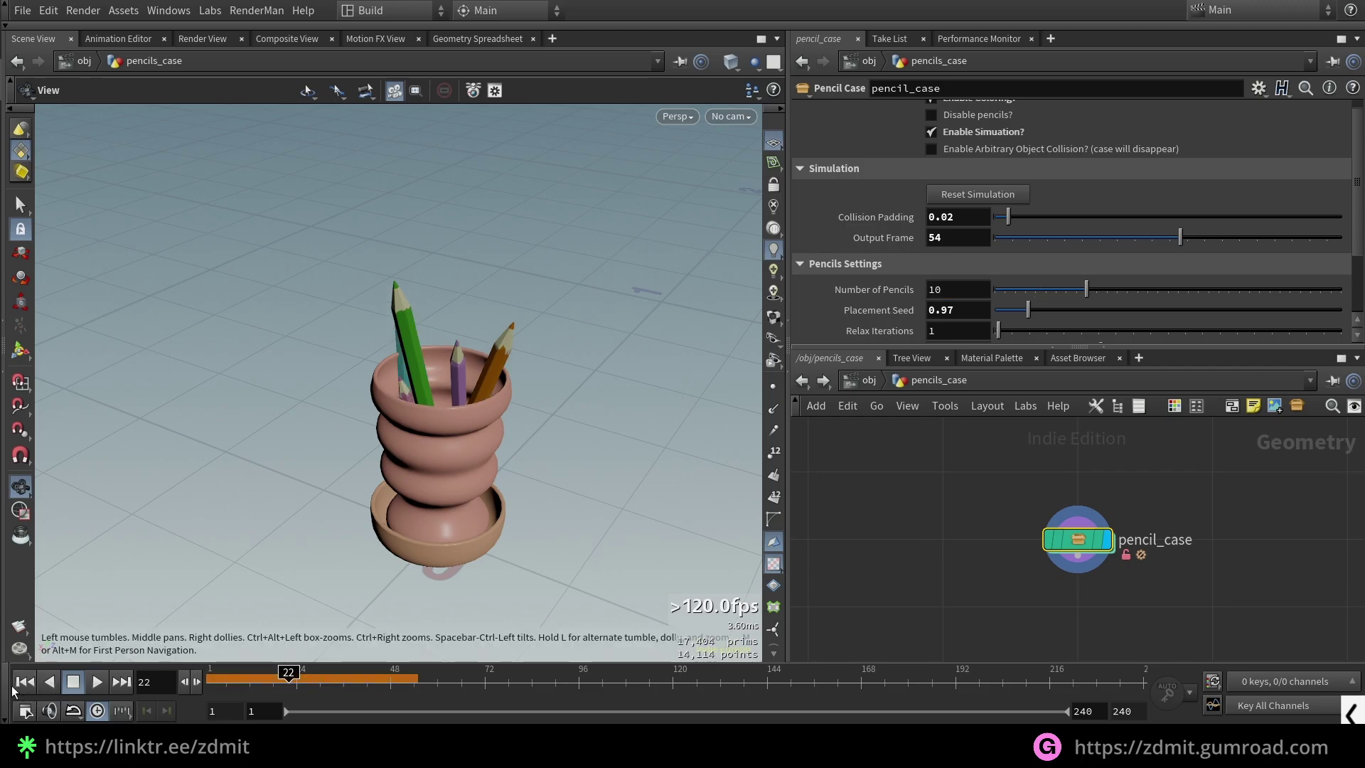
Step: Reset the pencil simulation and set the Output Frame to 61
{"action": "left_click", "coordinate": [5, 718]}
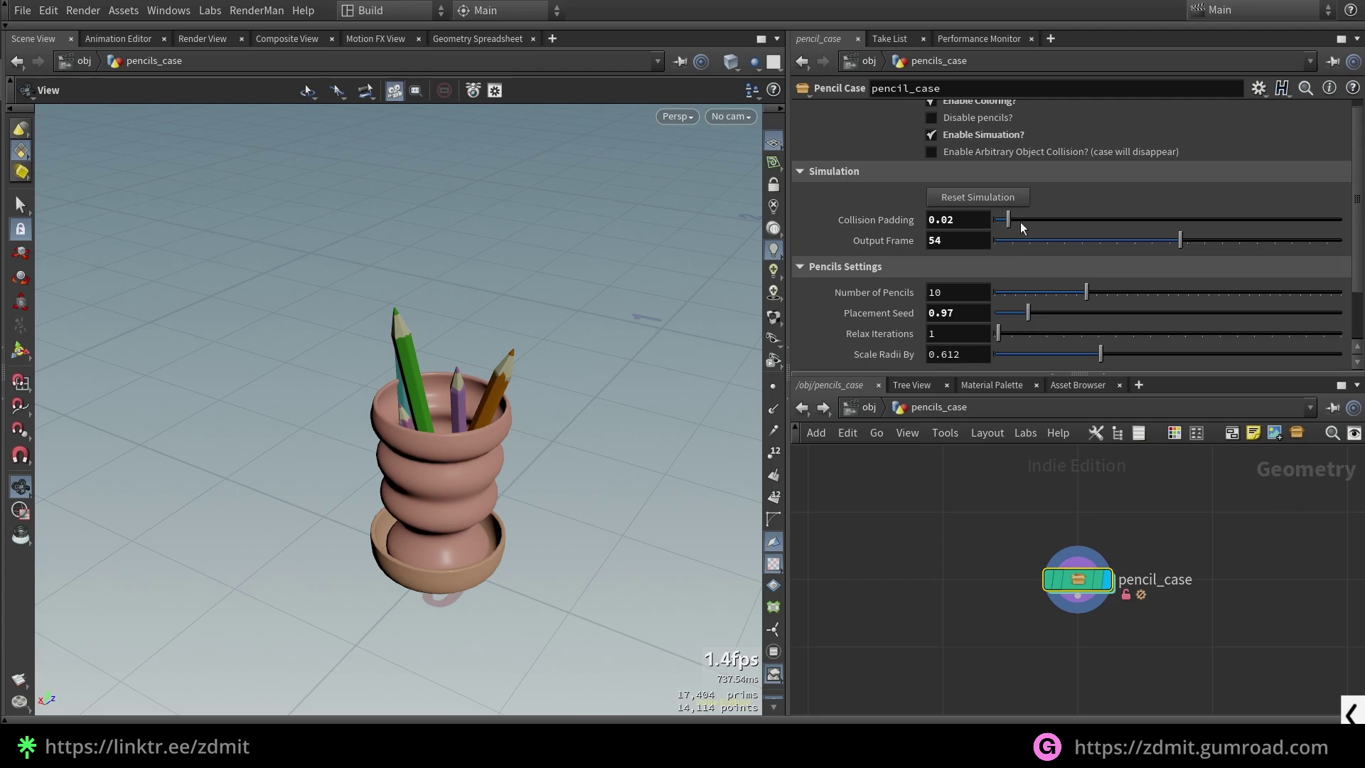
{"action": "left_click", "coordinate": [1009, 198]}
{"action": "mouse_move", "coordinate": [518, 433]}
{"action": "left_mouse_down"}
{"action": "mouse_move", "coordinate": [557, 510]}
{"action": "mouse_move", "coordinate": [505, 517]}
{"action": "mouse_move", "coordinate": [526, 465]}
{"action": "left_mouse_up"}
{"action": "mouse_move", "coordinate": [1169, 242]}
{"action": "left_mouse_down"}
{"action": "mouse_move", "coordinate": [965, 246]}
{"action": "mouse_move", "coordinate": [1204, 262]}
{"action": "left_mouse_up"}
{"action": "mouse_move", "coordinate": [327, 340]}
{"action": "left_mouse_down"}
{"action": "mouse_move", "coordinate": [536, 372]}
{"action": "mouse_move", "coordinate": [452, 352]}
{"action": "mouse_move", "coordinate": [519, 374]}
{"action": "left_mouse_up"}
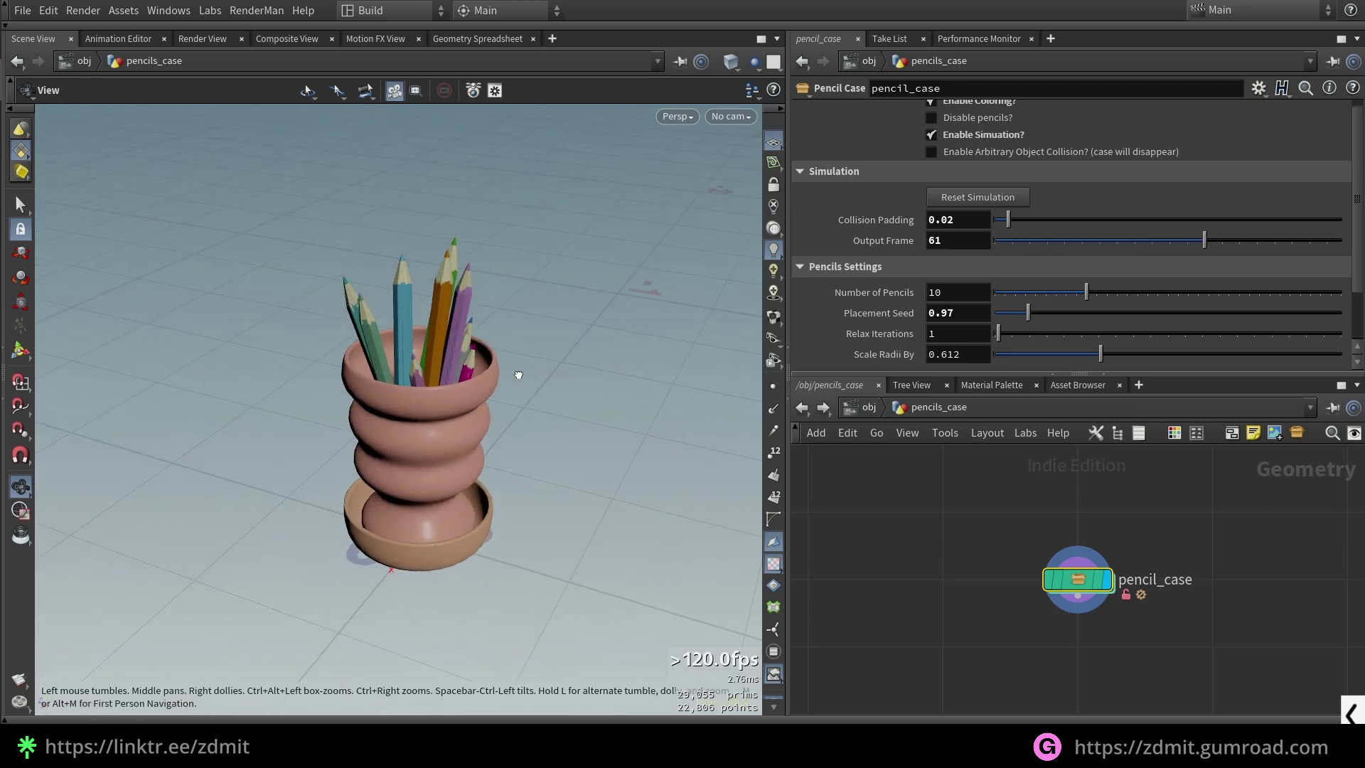
Step: Collapse the Pencils Settings and Pencils Randomization sections, leaving Pencils Color Randomization expanded
{"action": "left_click", "coordinate": [814, 275]}
{"action": "left_click", "coordinate": [882, 317]}
{"action": "scroll", "coordinate": [1031, 284], "scroll_direction": "down", "scroll_amount": 3}
{"action": "left_click", "coordinate": [1112, 250]}
{"action": "left_click", "coordinate": [1101, 281]}
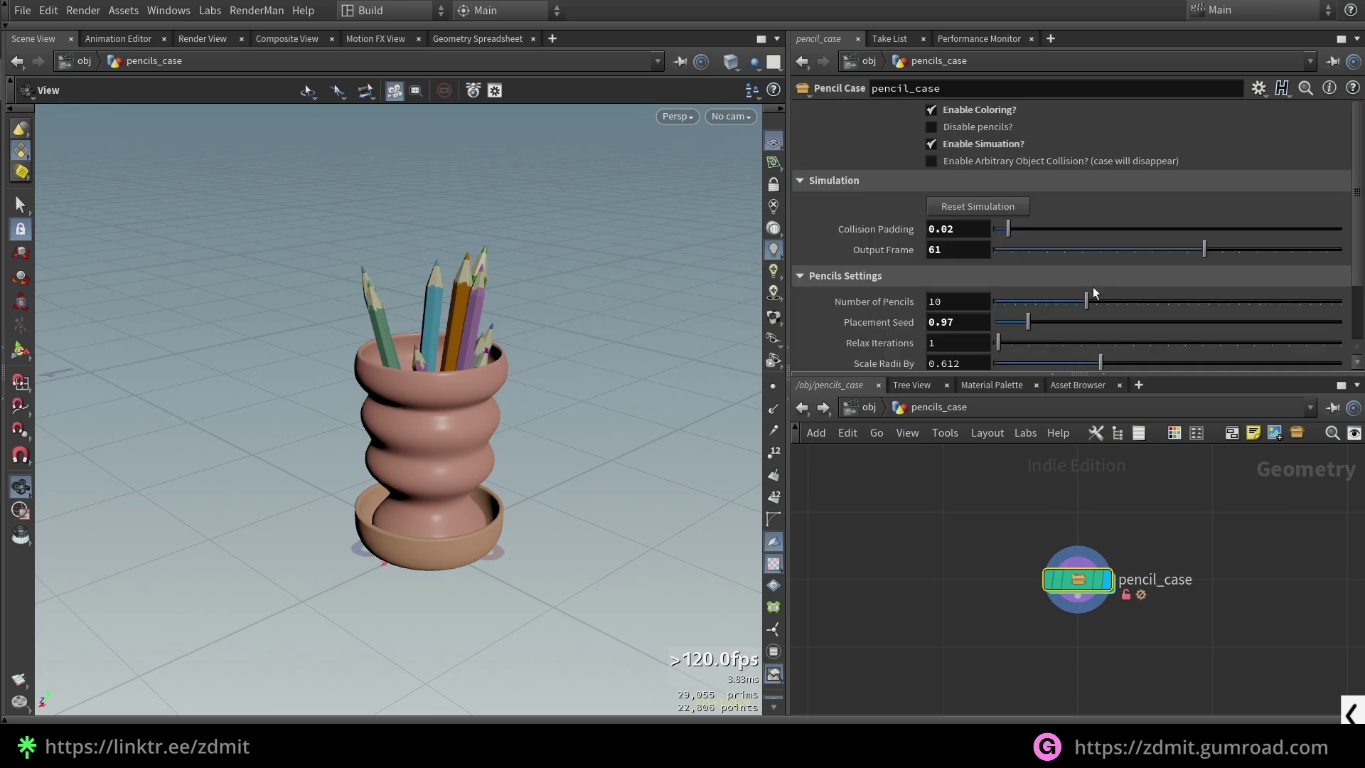
{"action": "left_click", "coordinate": [848, 276]}
{"action": "left_click", "coordinate": [876, 299]}
{"action": "left_click", "coordinate": [872, 297]}
{"action": "left_click", "coordinate": [881, 320]}
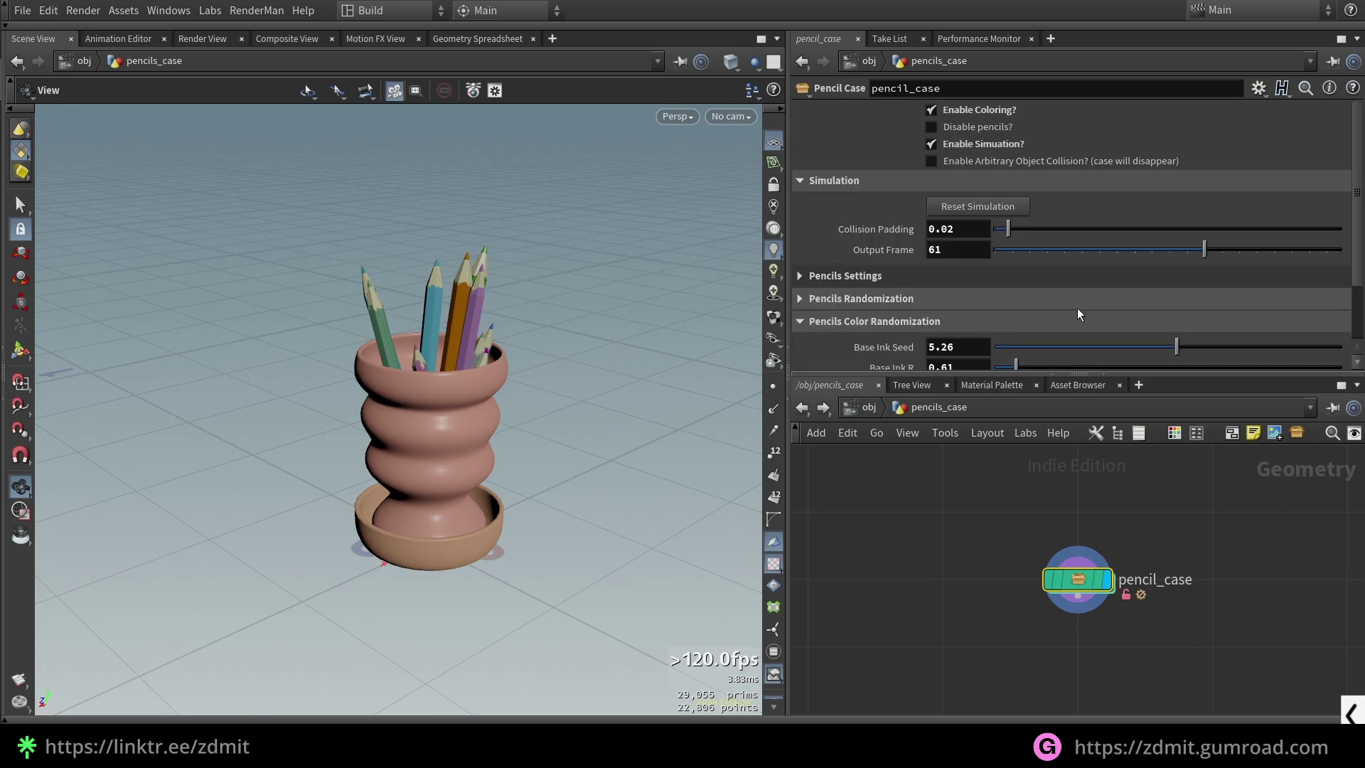
Step: Set the Base Ink Seed to 2.36 and collapse the Pencils Color Randomization section
{"action": "left_click", "coordinate": [1076, 347]}
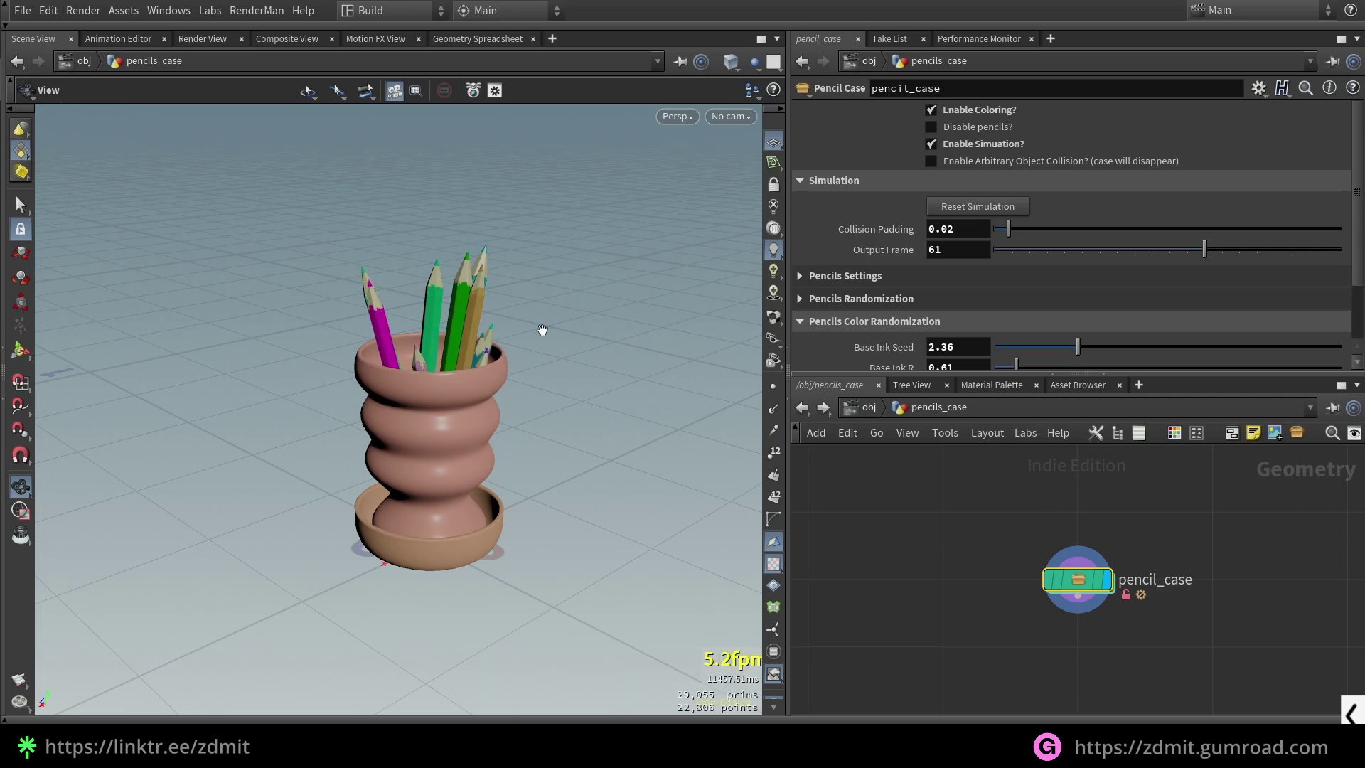
{"action": "mouse_move", "coordinate": [498, 364]}
{"action": "left_mouse_down"}
{"action": "mouse_move", "coordinate": [611, 400]}
{"action": "mouse_move", "coordinate": [500, 369]}
{"action": "left_mouse_up"}
{"action": "left_click", "coordinate": [846, 320]}
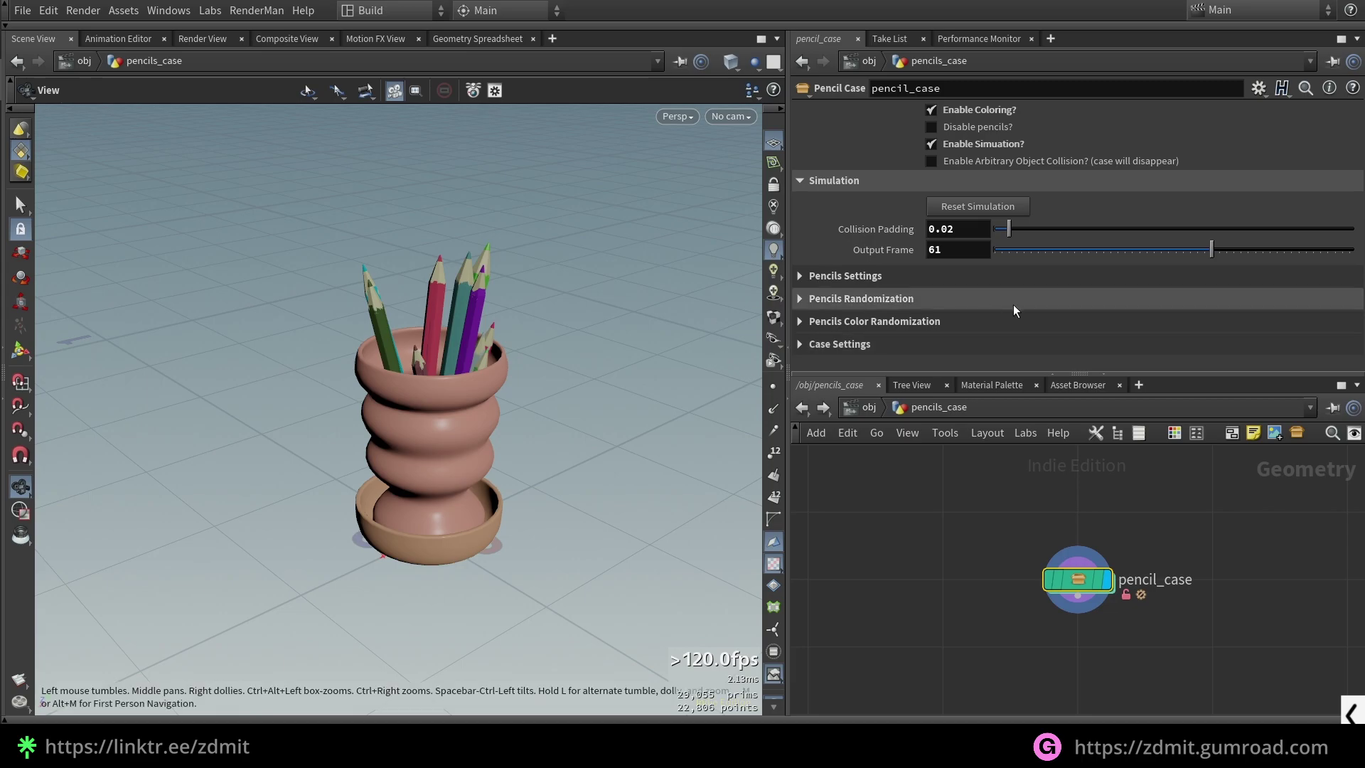
{"action": "left_click", "coordinate": [978, 129]}
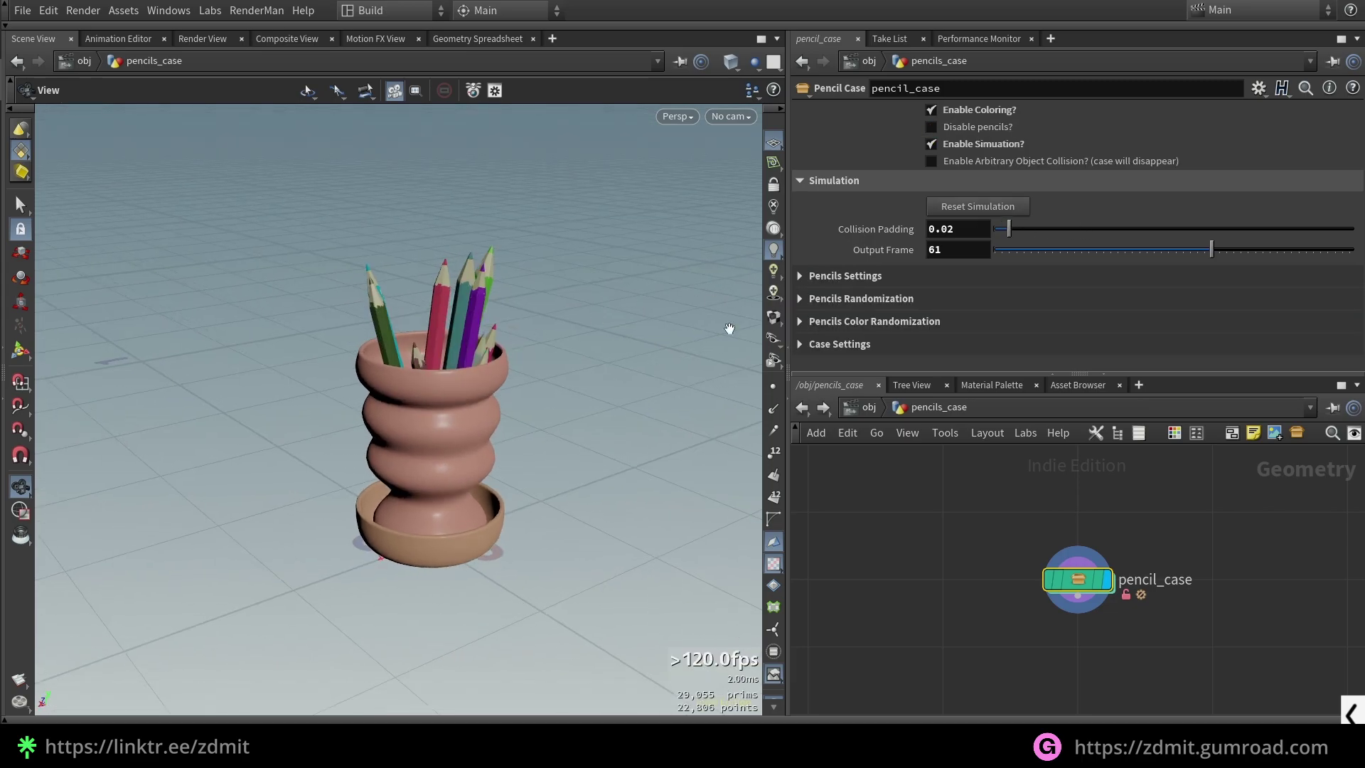
{"action": "left_click_drag", "start_coordinate": [452, 359], "coordinate": [477, 385]}
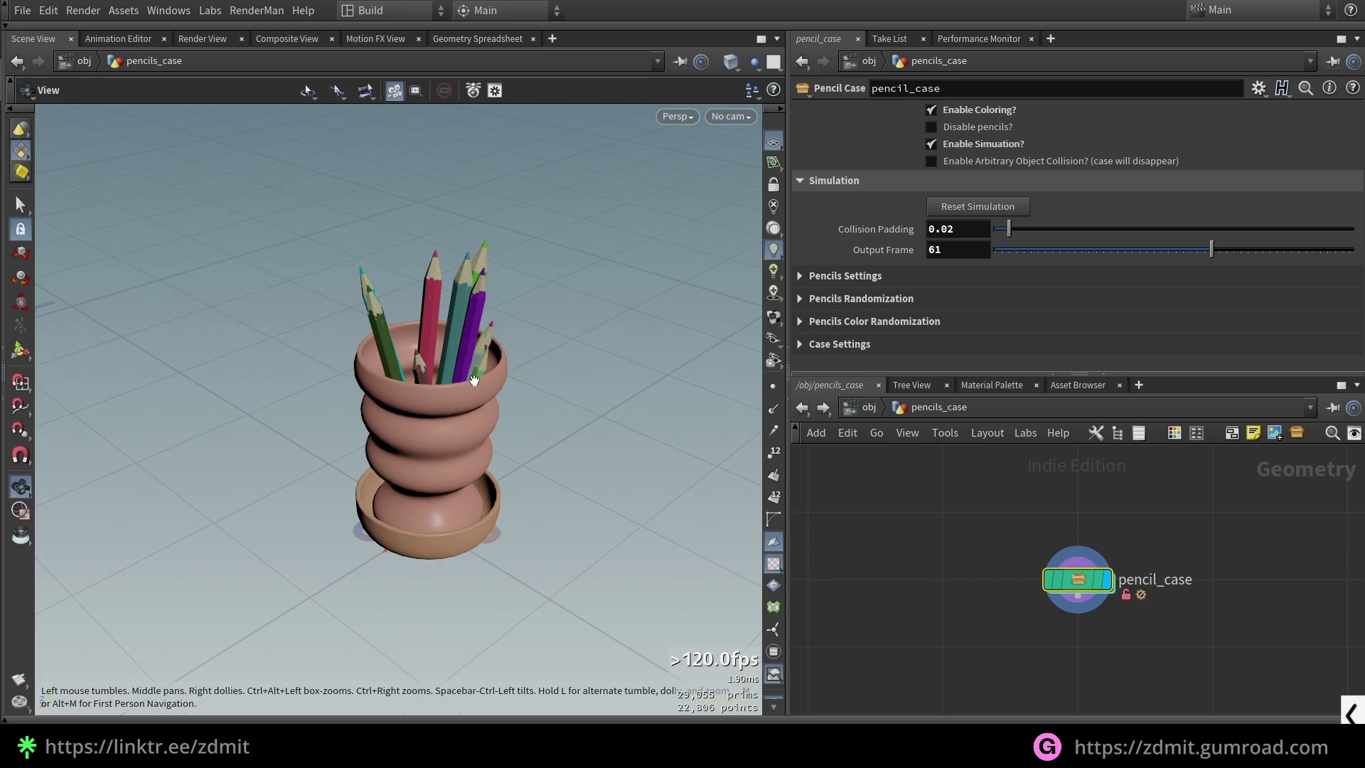